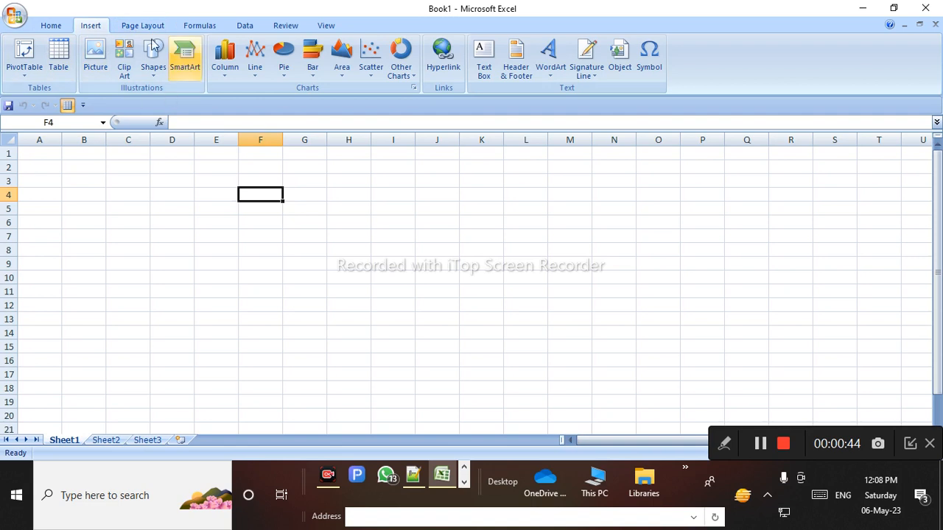
Switch to the Page Layout ribbon for the student marks sheet
click(142, 25)
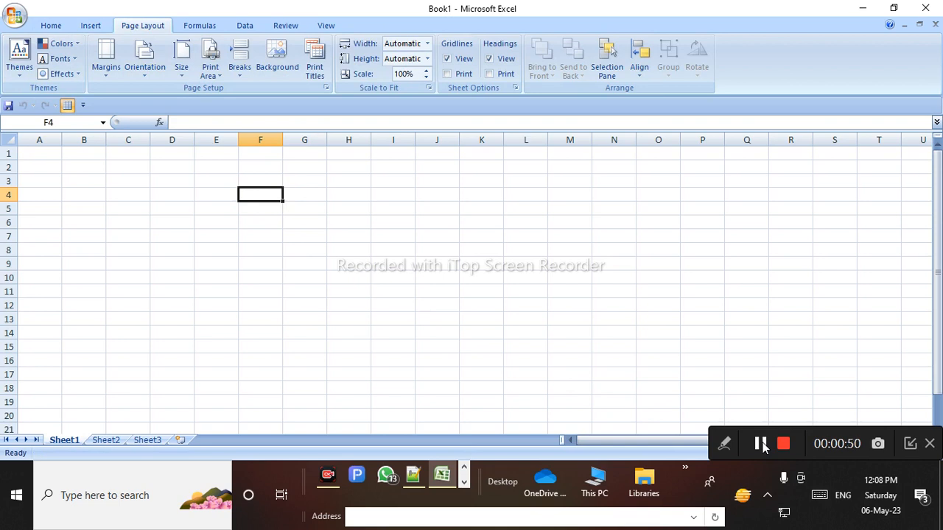
click(762, 445)
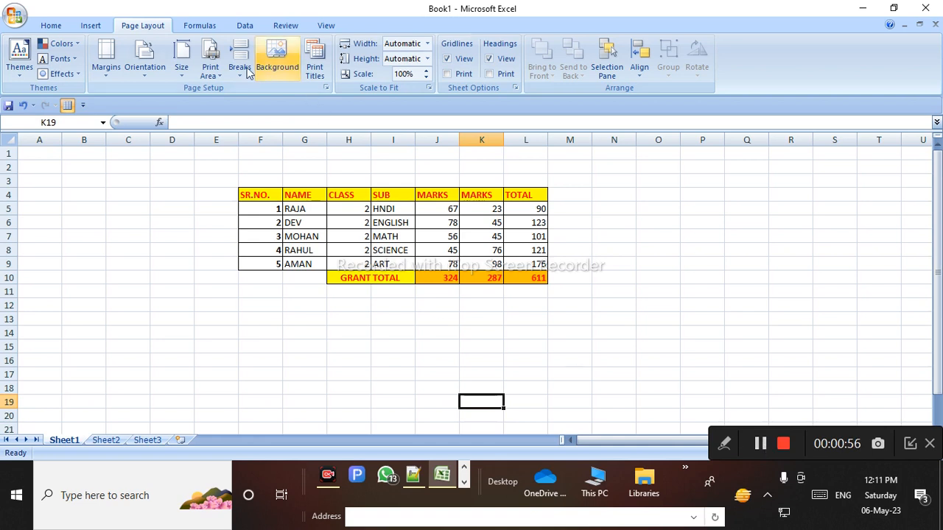
click(724, 444)
click(569, 444)
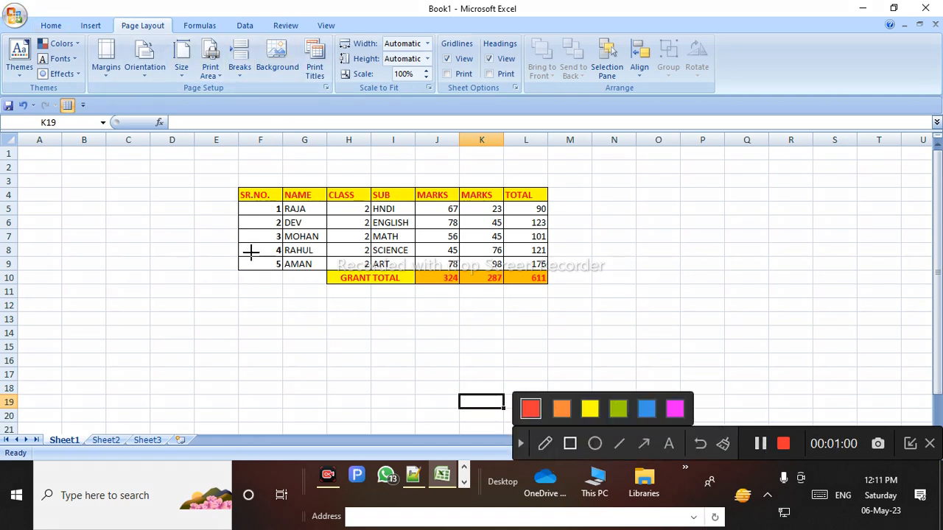
click(561, 410)
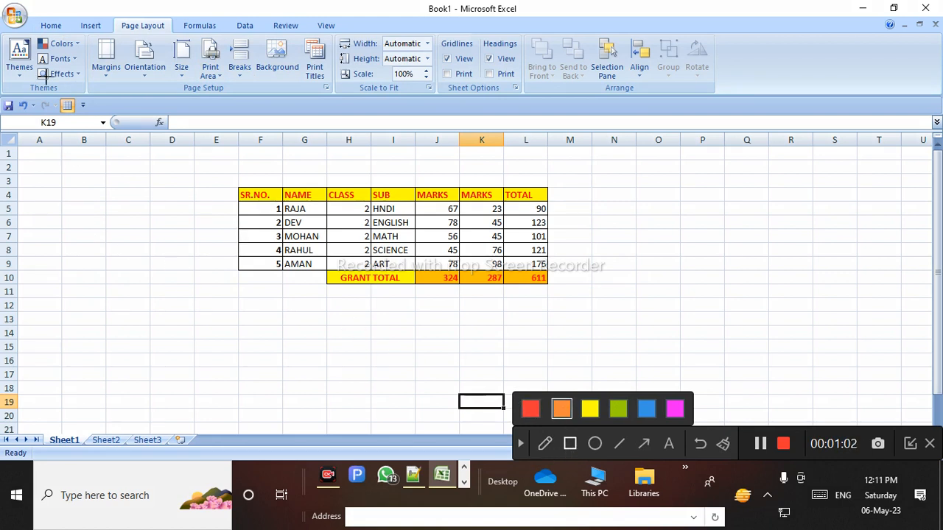
drag(1, 32, 86, 92)
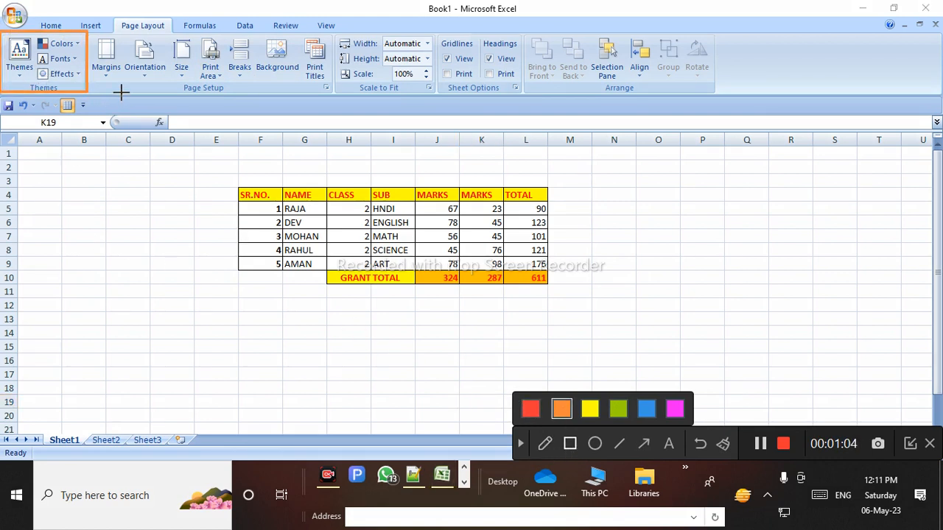
mouse_move(90, 32)
mouse_down()
mouse_move(137, 88)
mouse_move(332, 97)
mouse_up()
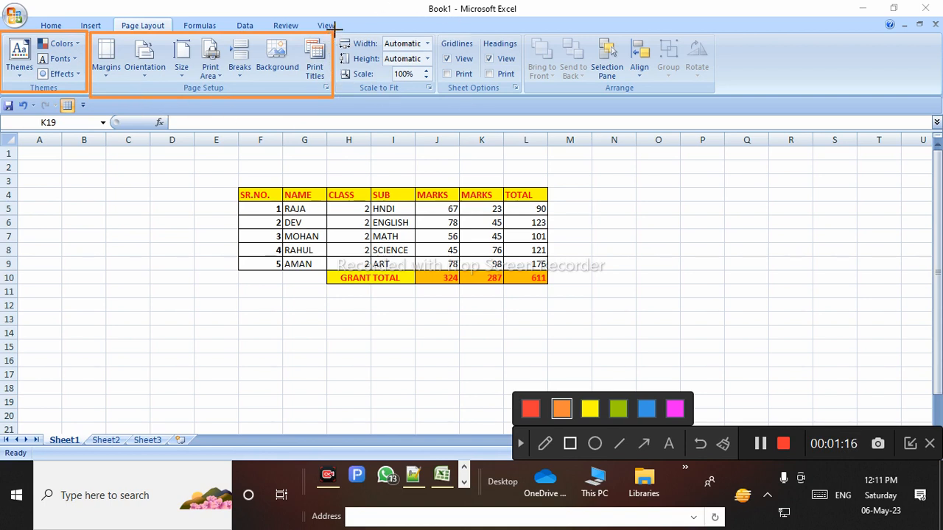
mouse_move(336, 32)
mouse_down()
mouse_move(358, 93)
mouse_move(431, 96)
mouse_up()
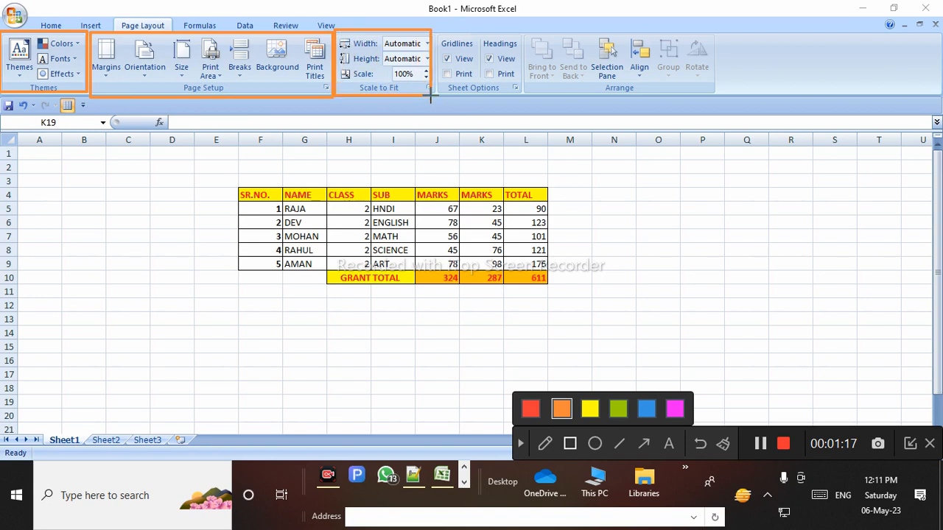
mouse_move(434, 31)
mouse_down()
mouse_move(451, 97)
mouse_move(523, 98)
mouse_up()
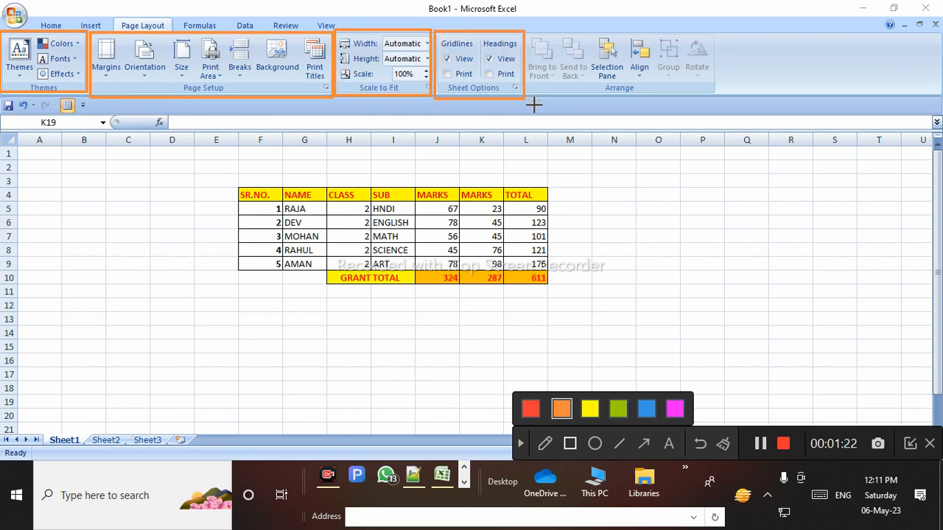
mouse_move(521, 28)
mouse_down()
mouse_move(537, 86)
mouse_move(604, 100)
mouse_move(725, 99)
mouse_up()
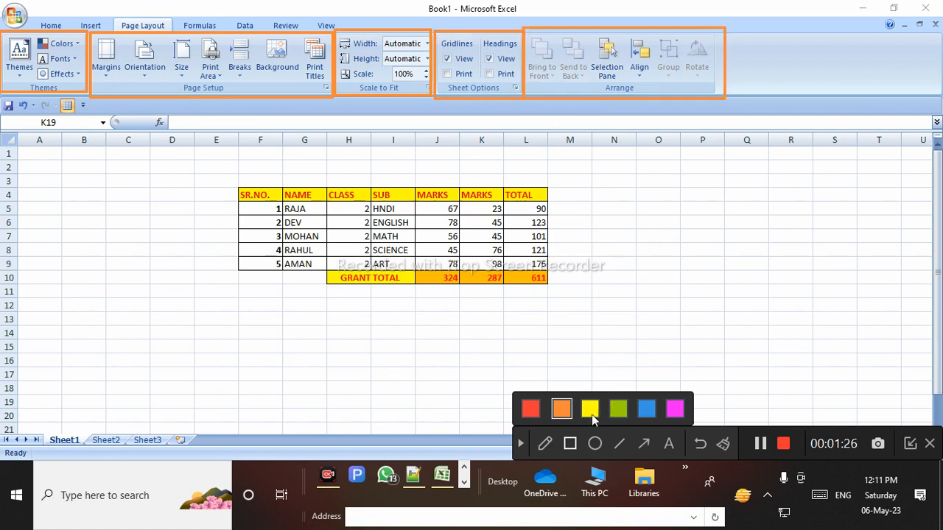
click(723, 443)
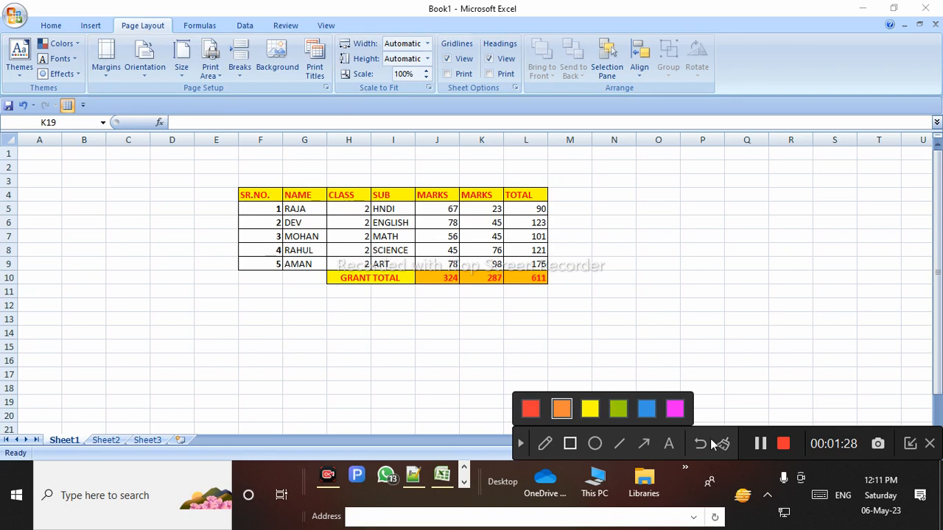
click(520, 444)
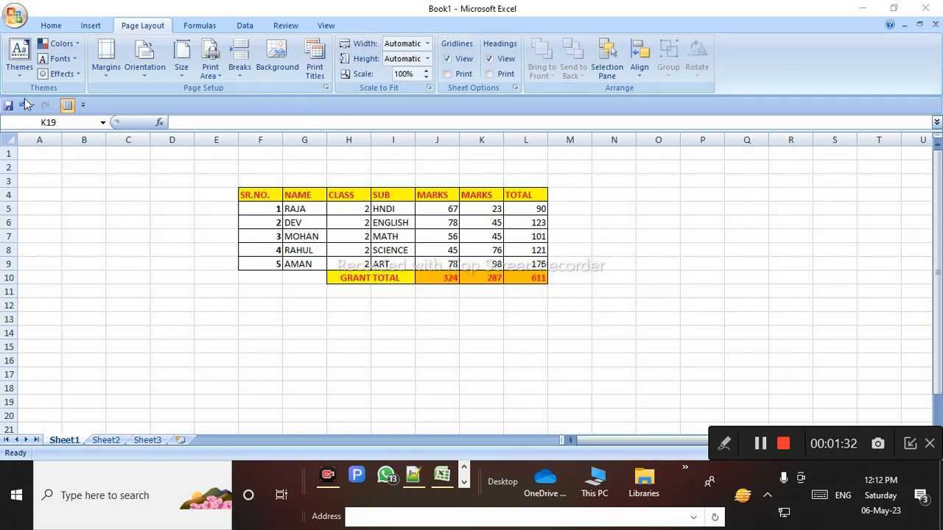
double_click(253, 197)
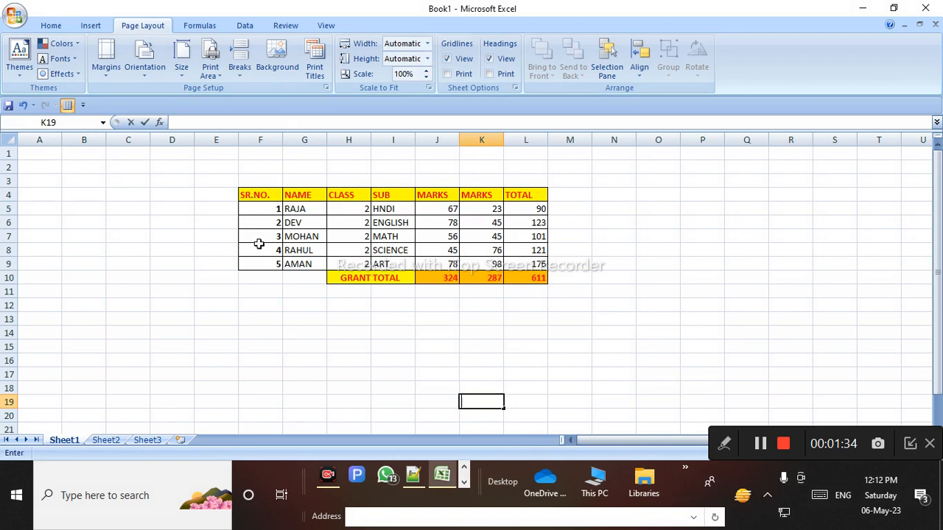
click(232, 250)
drag(266, 198, 535, 278)
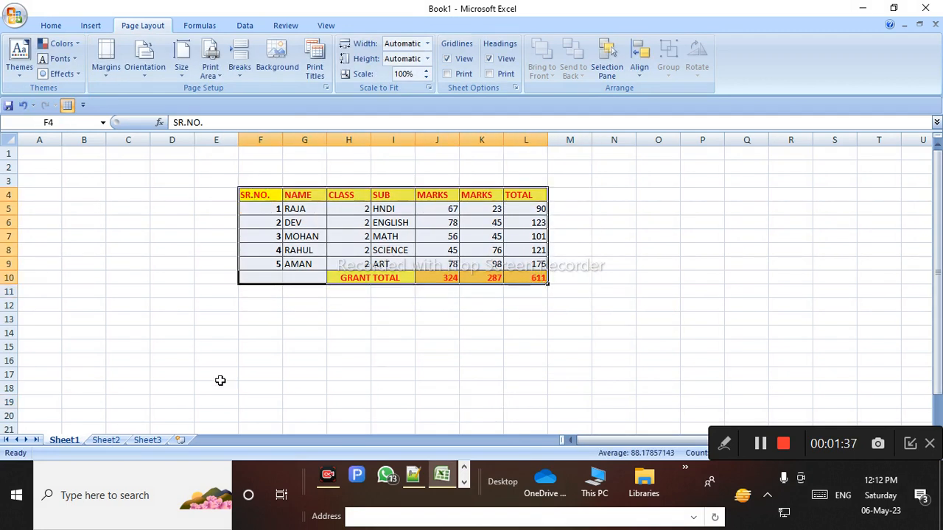
click(20, 60)
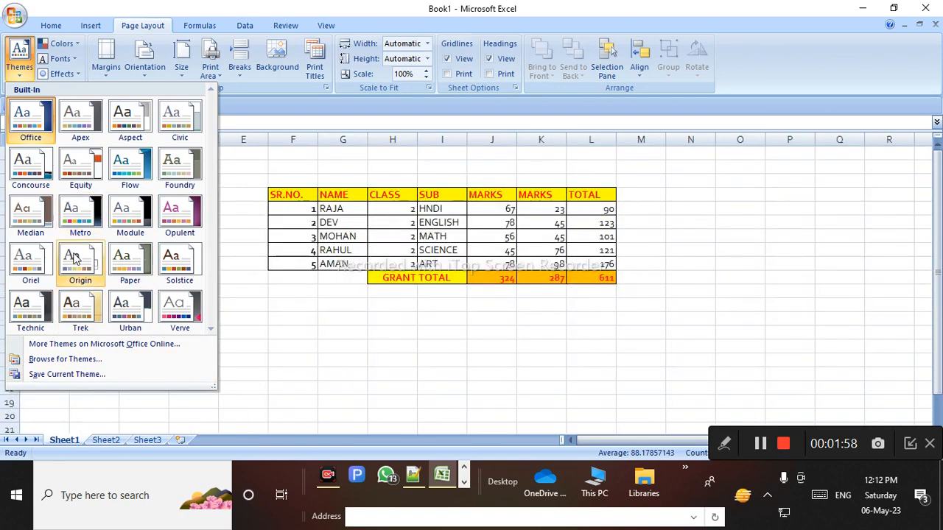
click(82, 226)
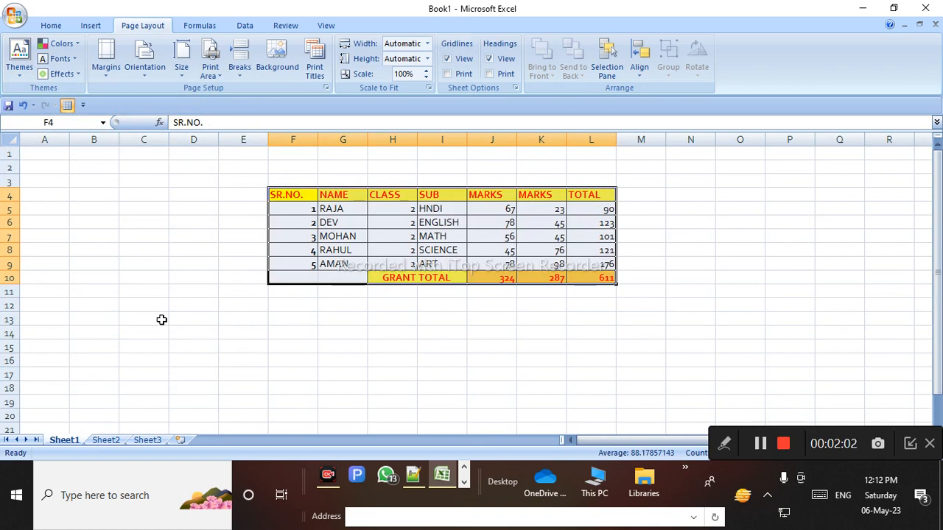
key(ctrl+z)
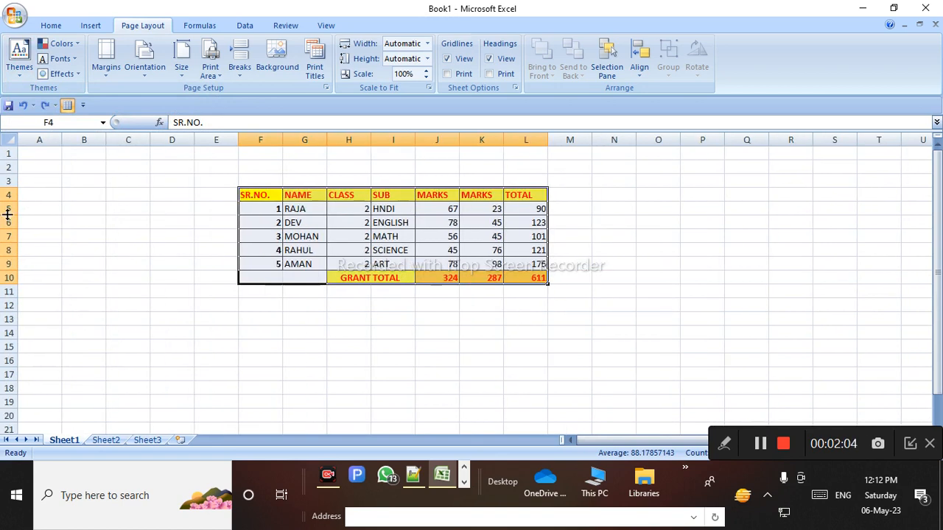
Shade the marks table tan-grey and give its text a pale font colour
click(50, 25)
click(212, 69)
click(231, 129)
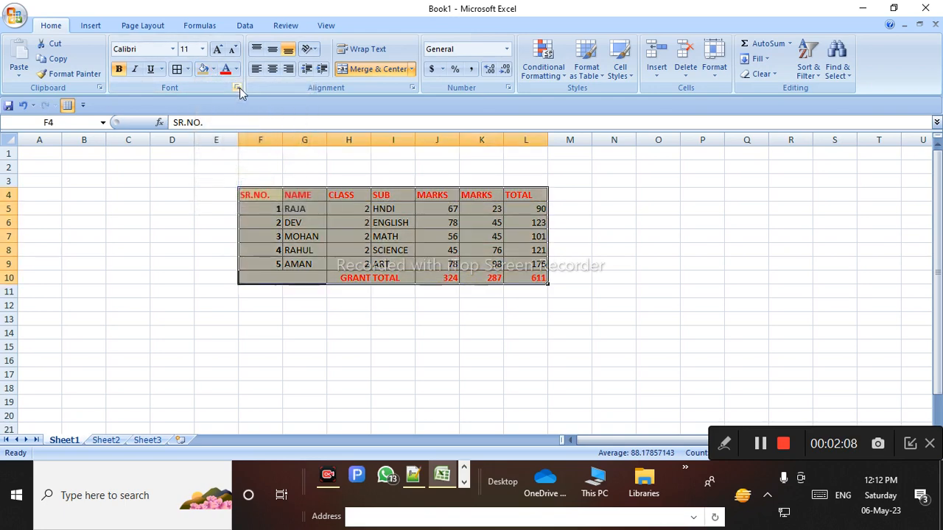
click(236, 69)
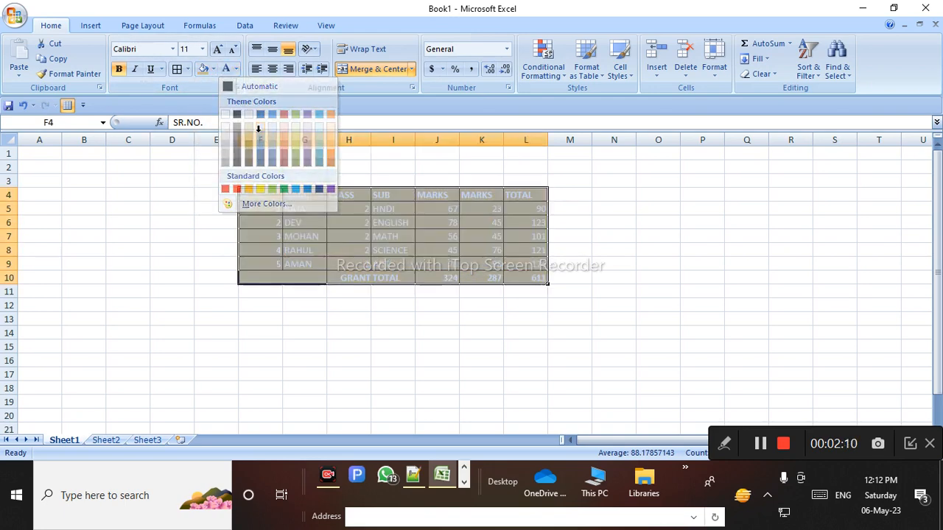
click(260, 128)
Bring up the Page Layout list of built-in theme colour schemes
click(141, 27)
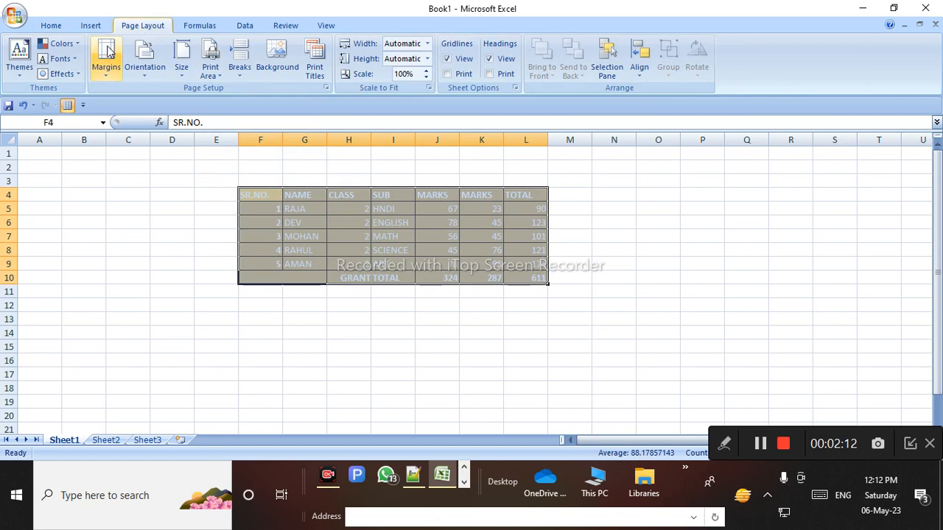
click(60, 58)
click(61, 43)
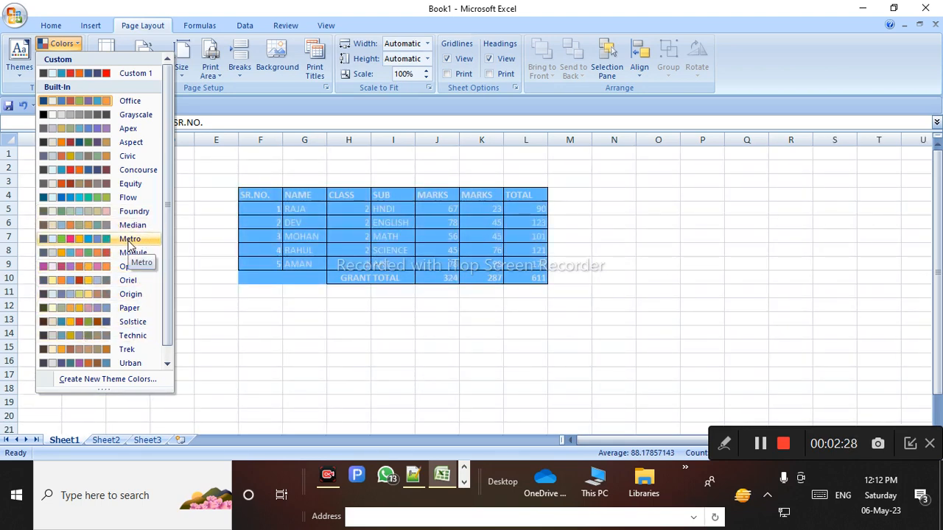
Apply the Apex theme colours and the Oriel theme fonts to the workbook
click(129, 133)
click(60, 58)
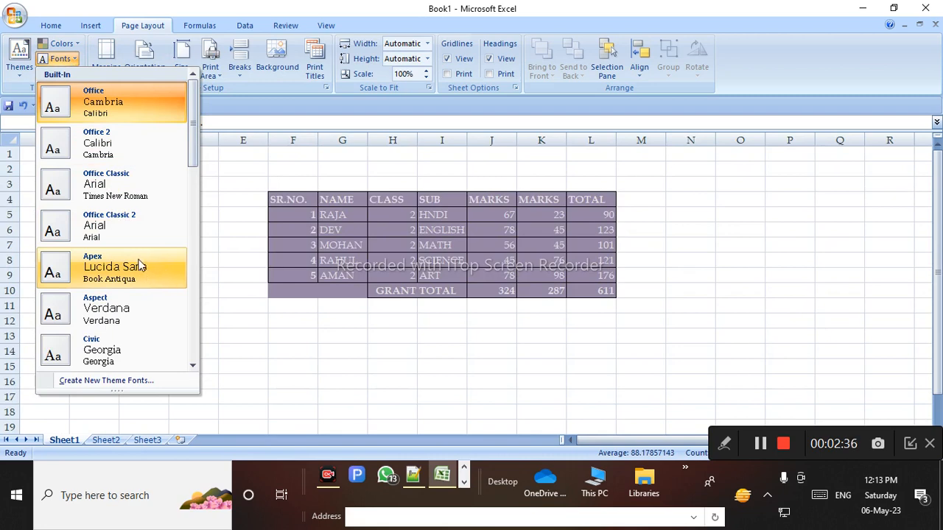
drag(193, 158, 190, 298)
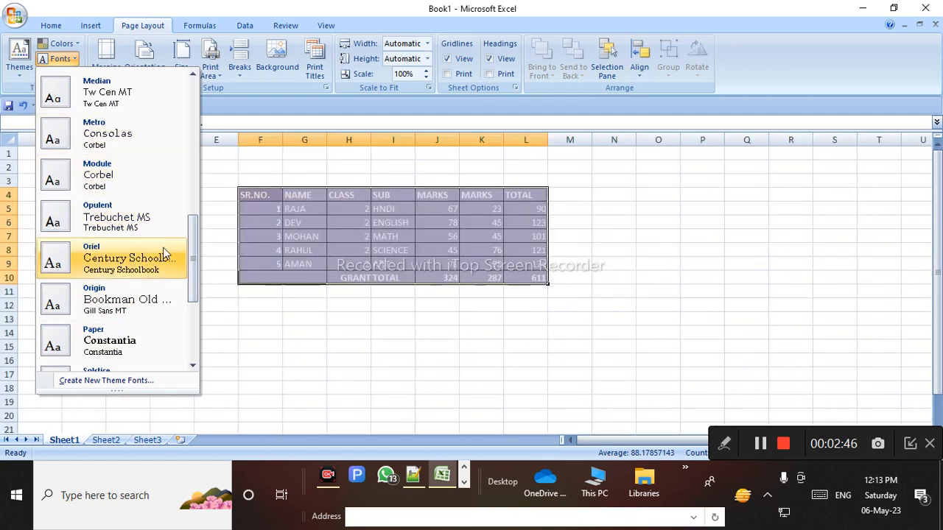
click(115, 257)
click(62, 74)
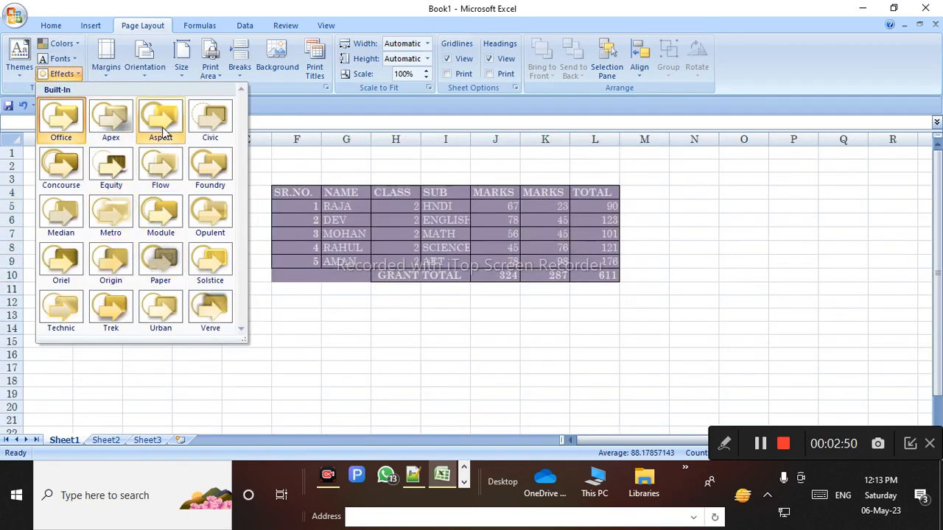
Apply the Apex theme effects, then select the marks table F4:L10
click(111, 120)
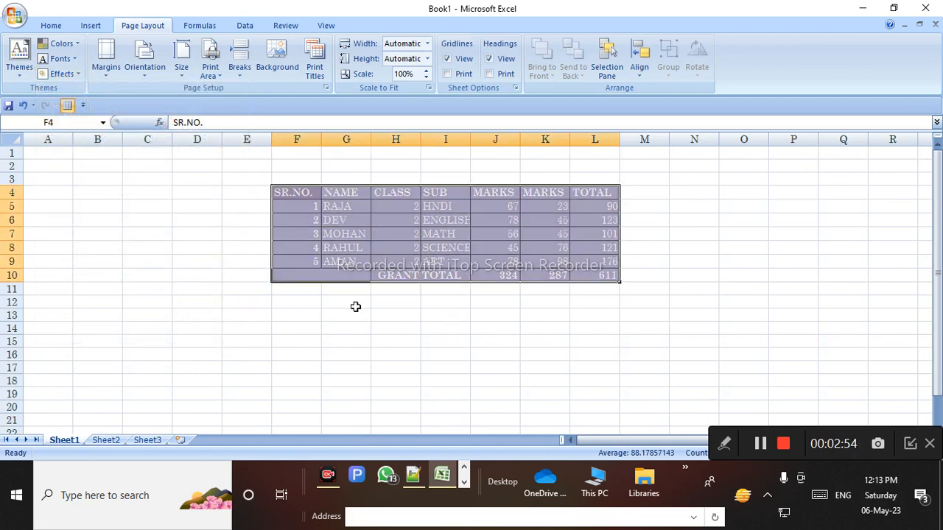
click(360, 303)
click(291, 192)
drag(291, 191, 604, 274)
Choose the Paper theme effects for the table, then deselect it
click(62, 74)
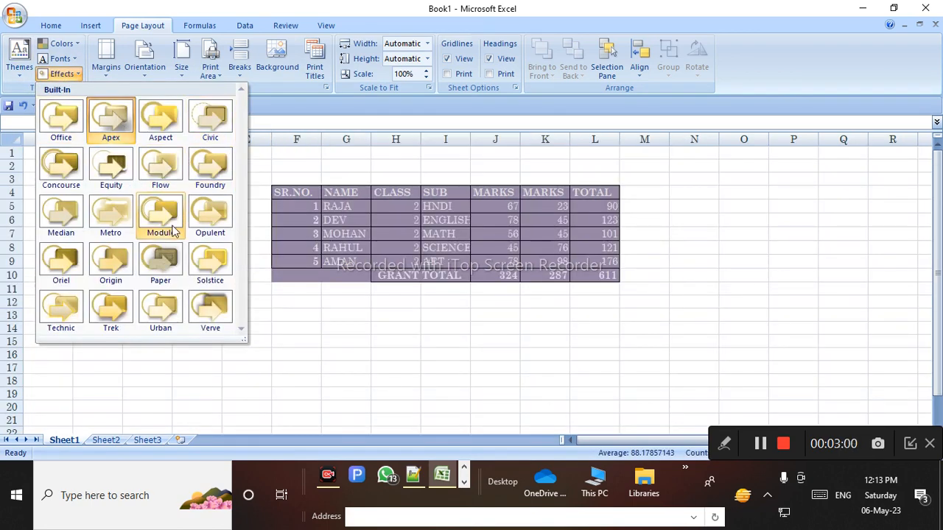
click(175, 258)
click(229, 341)
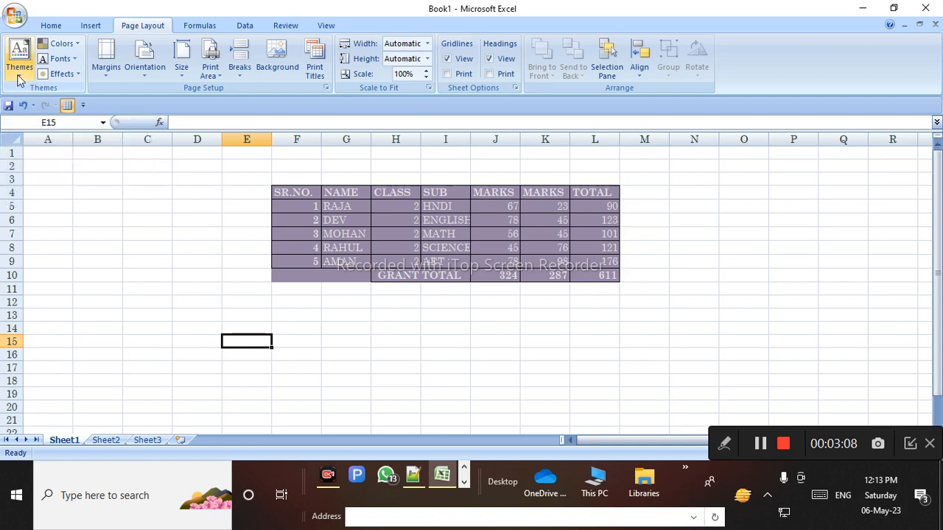
click(74, 74)
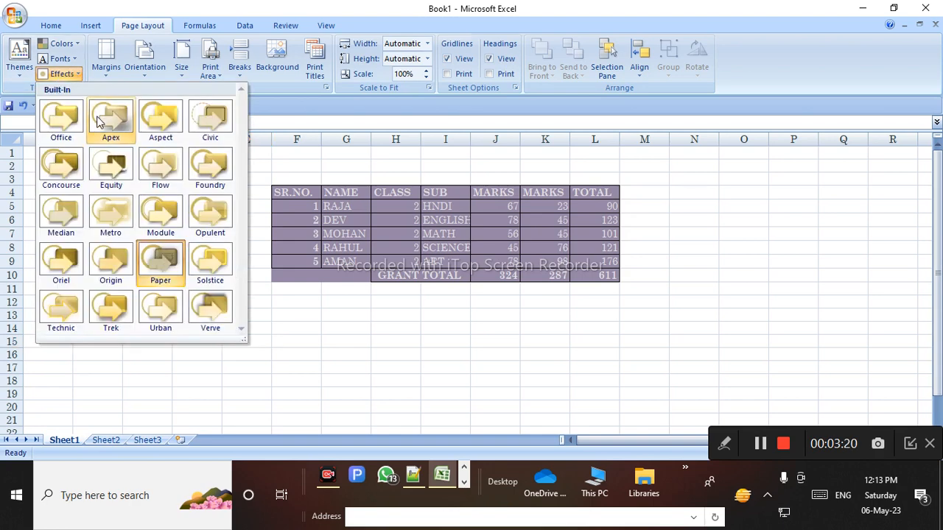
click(270, 344)
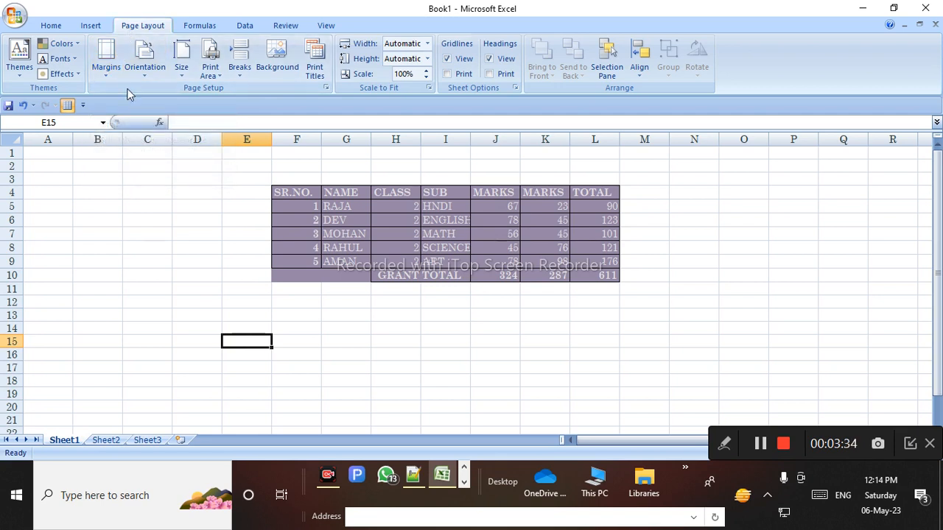
Try the Normal and Wide margin presets, ending back on Normal margins
click(479, 302)
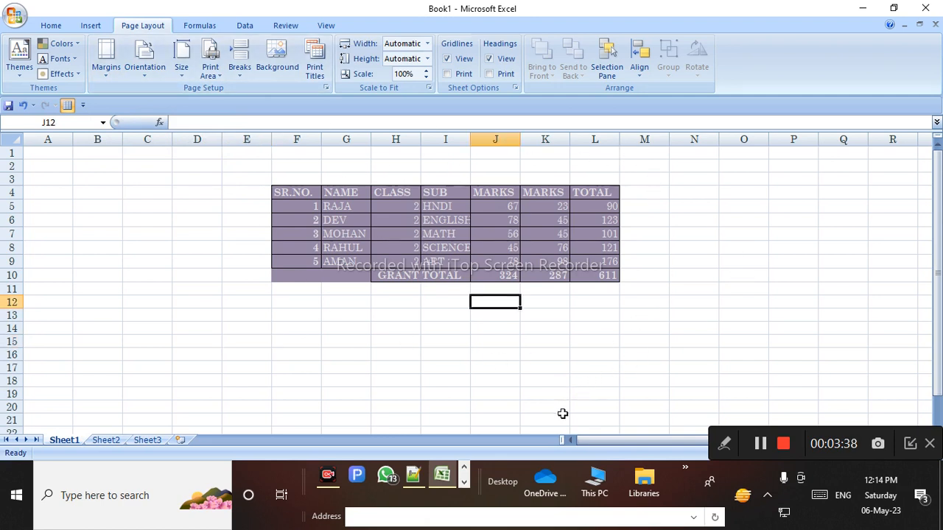
click(105, 57)
click(177, 116)
scroll(408, 344, down, 6)
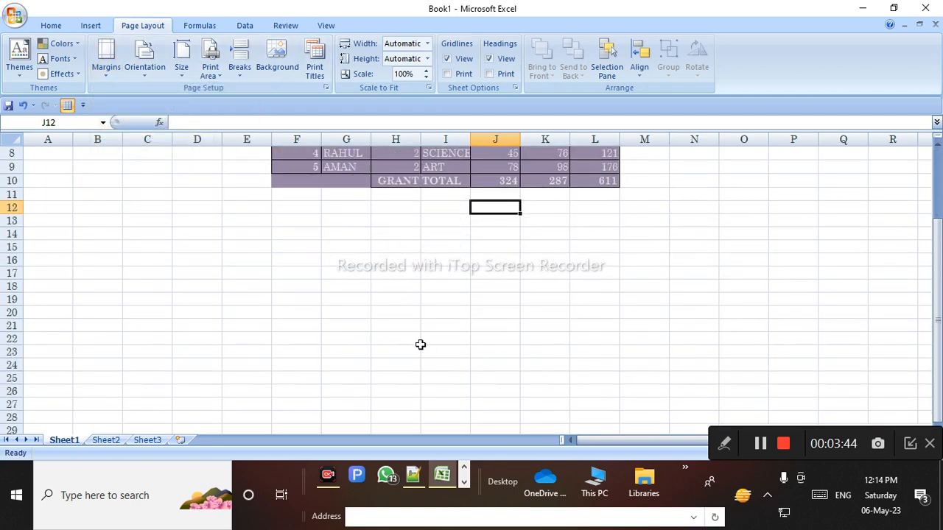
scroll(431, 369, up, 6)
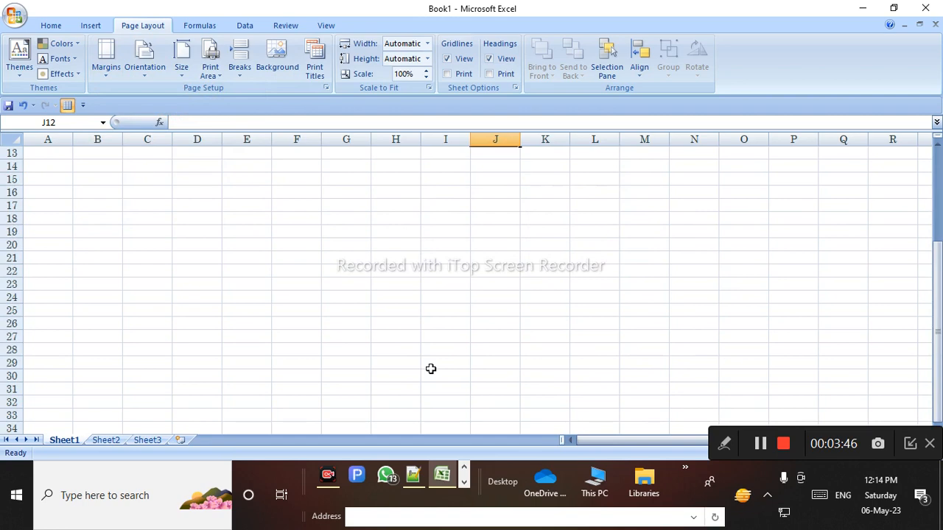
click(302, 301)
click(119, 74)
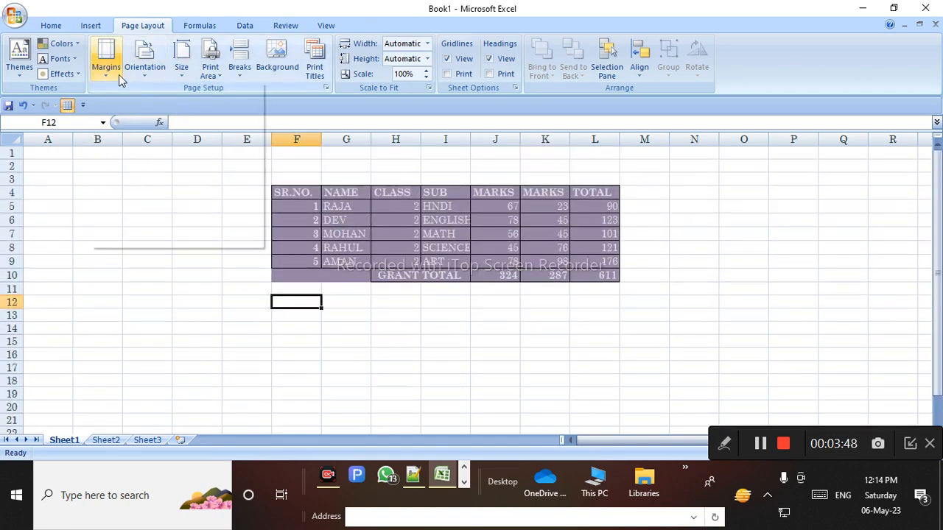
click(140, 158)
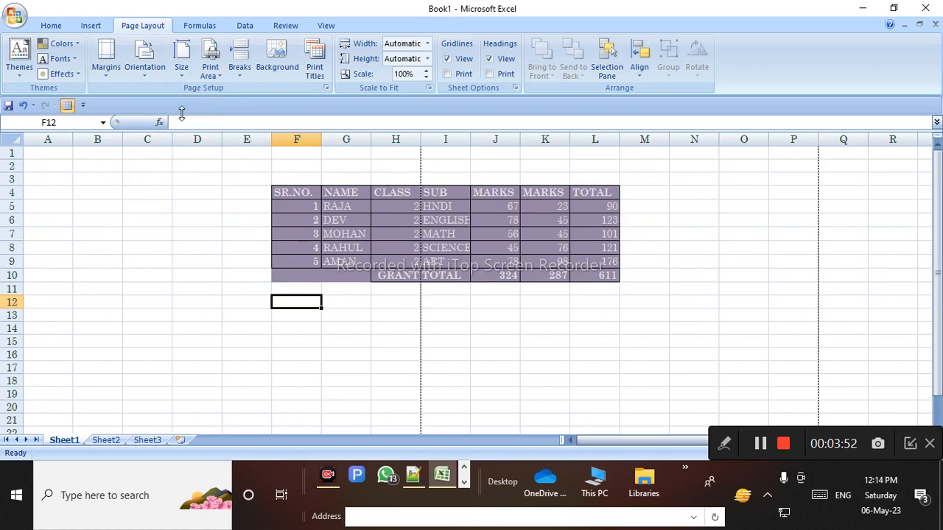
click(96, 66)
click(128, 106)
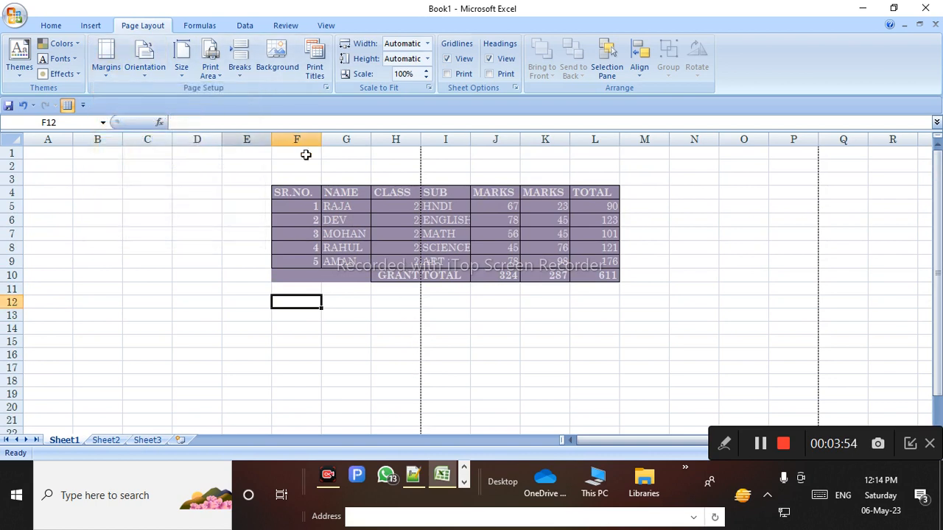
click(288, 314)
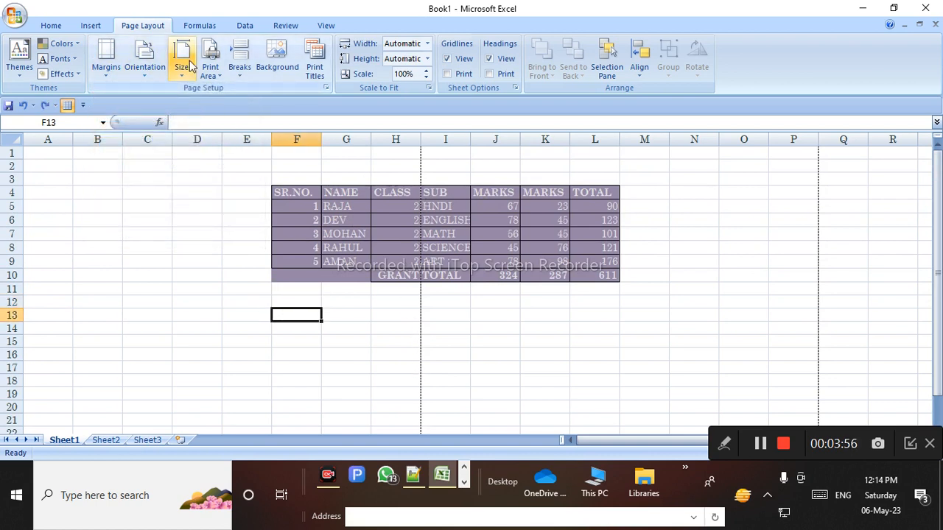
Undo the theme change so the table is tan again, keeping Normal margins
key(ctrl+z)
key(ctrl+z)
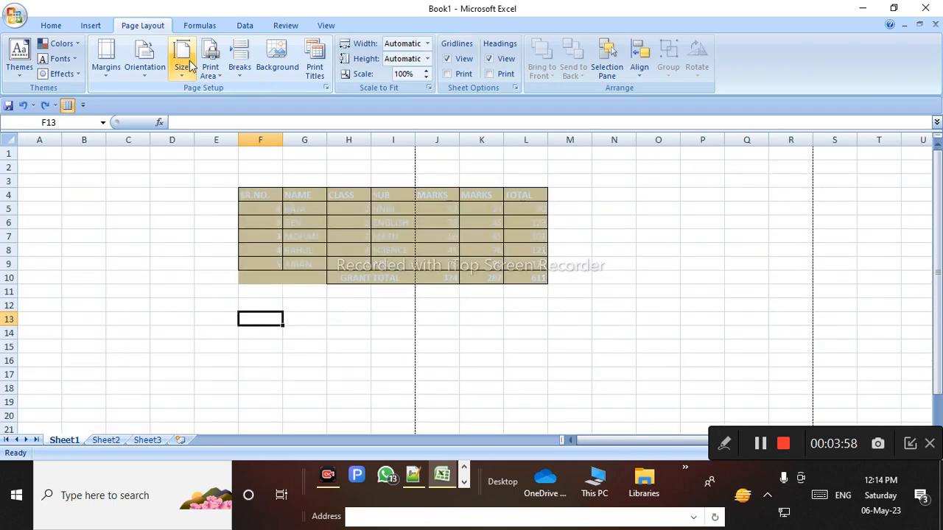
click(111, 74)
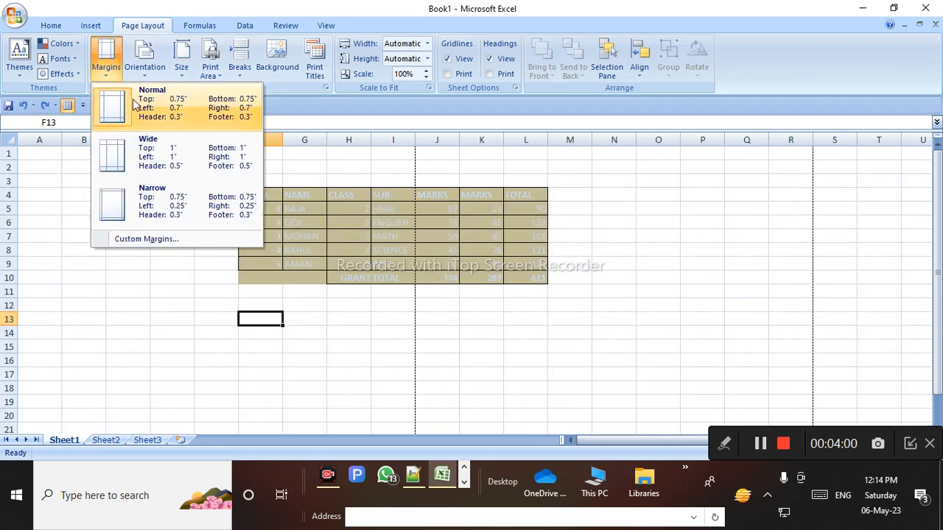
click(127, 105)
Compare Narrow, Normal and Wide margins, finally settling on Narrow
click(110, 70)
click(144, 199)
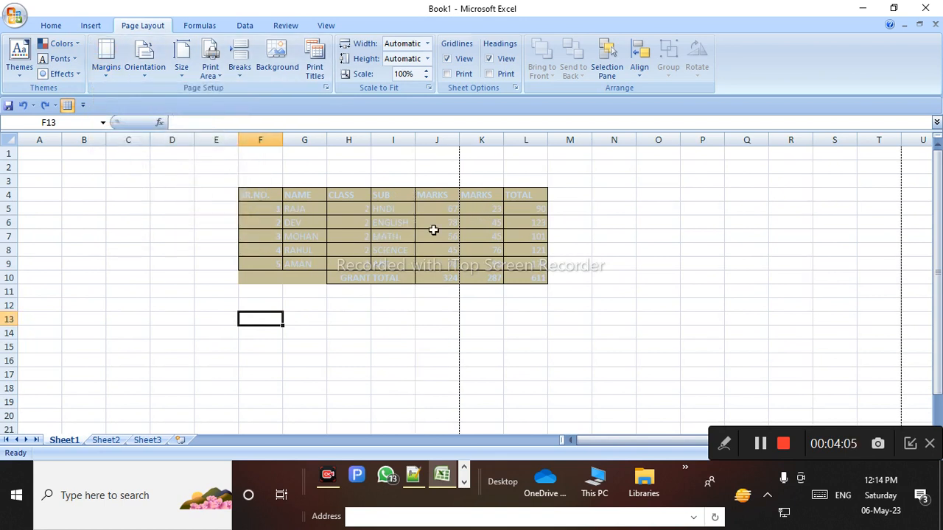
click(106, 65)
click(163, 108)
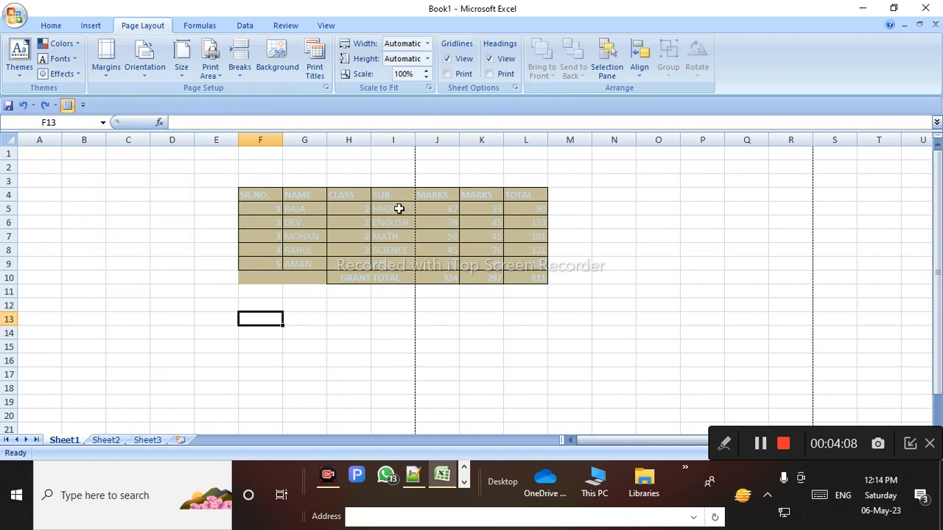
click(106, 65)
click(152, 143)
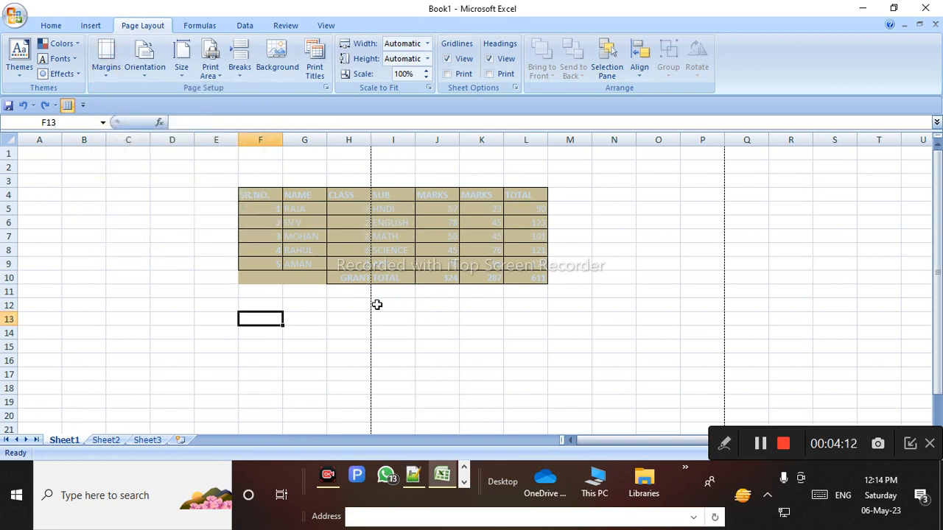
click(107, 66)
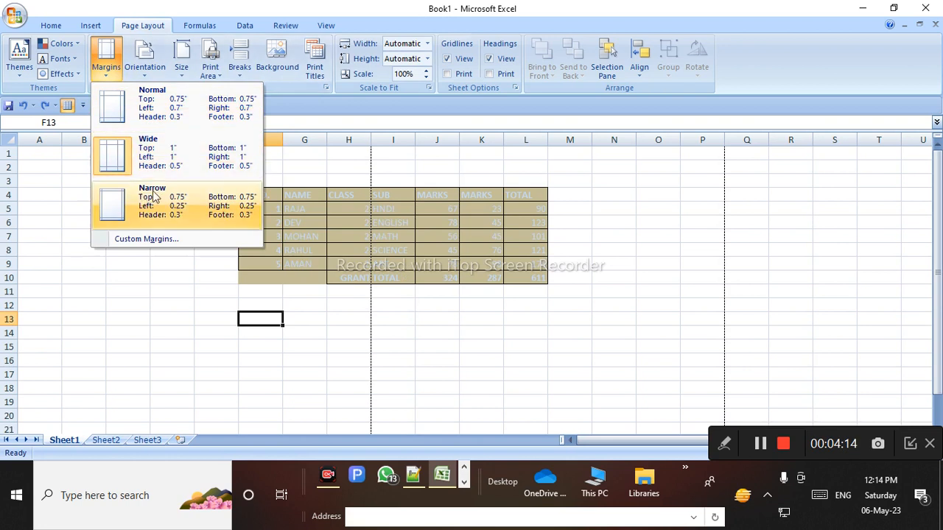
click(158, 205)
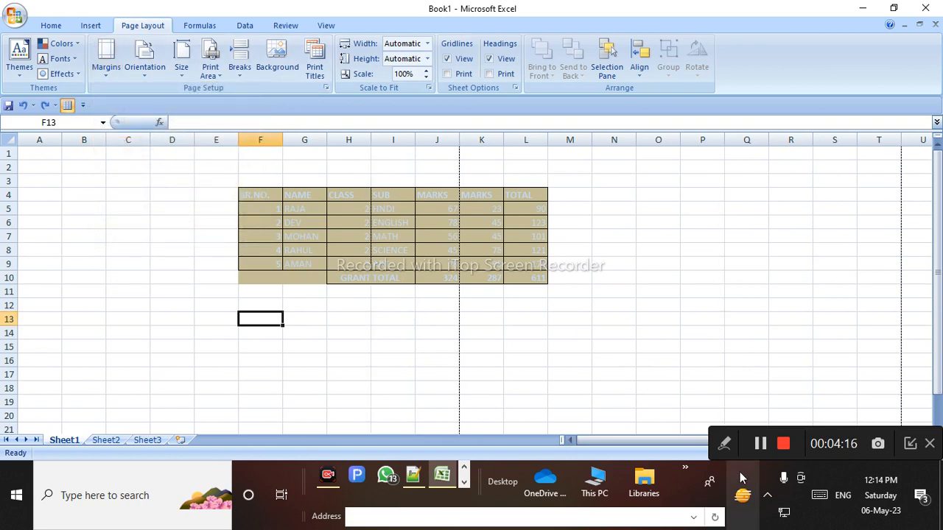
click(723, 444)
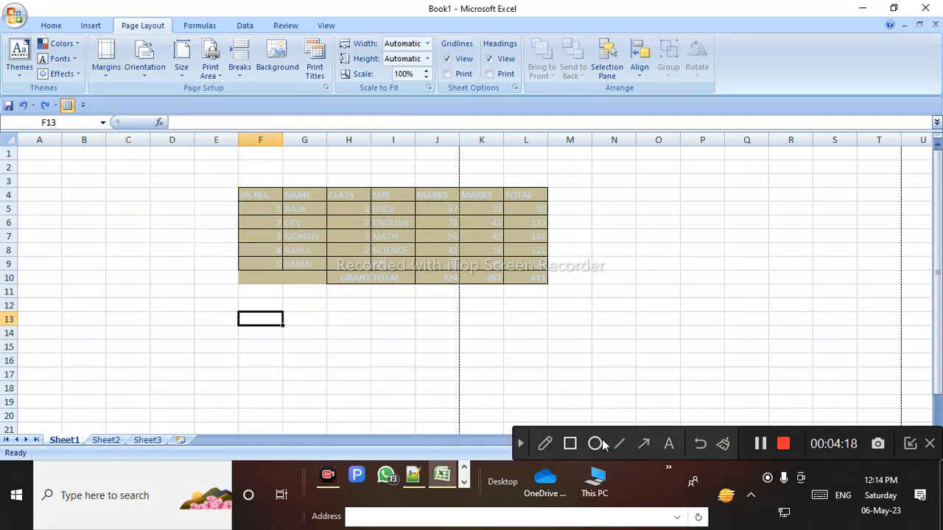
Select the marks table and compare Normal, Wide and Narrow margins, ending on Normal
click(569, 443)
drag(345, 193, 513, 318)
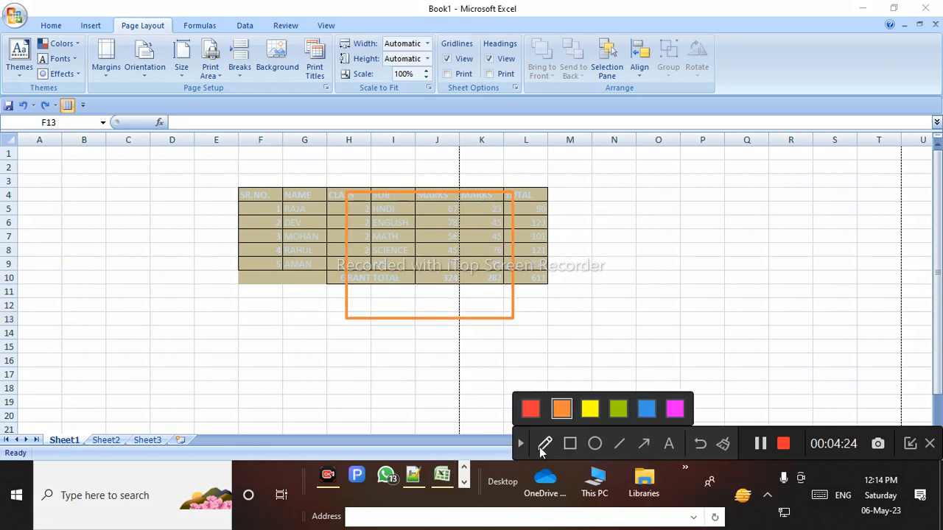
click(545, 445)
click(520, 447)
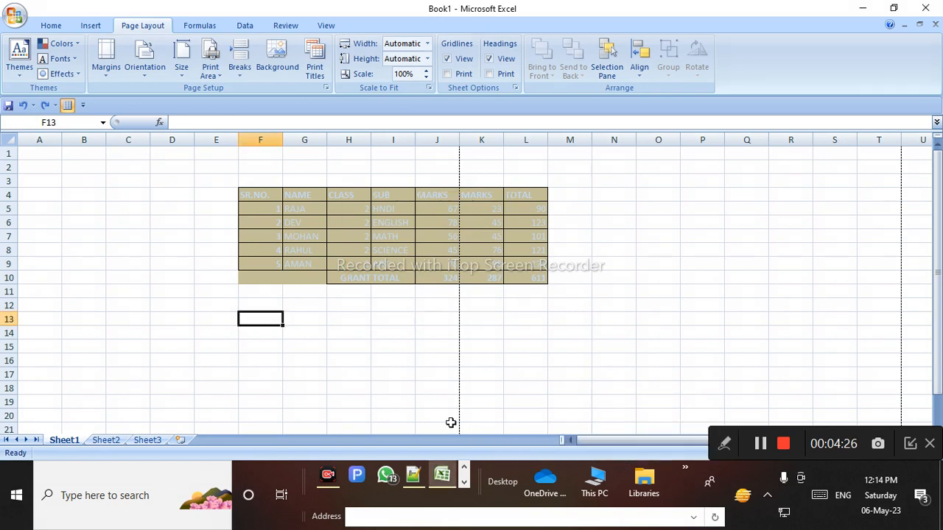
click(106, 59)
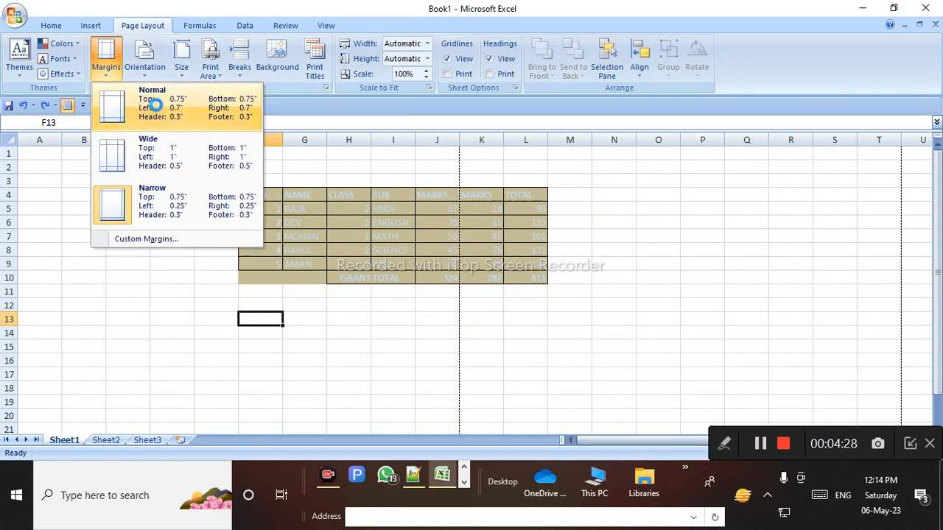
click(157, 109)
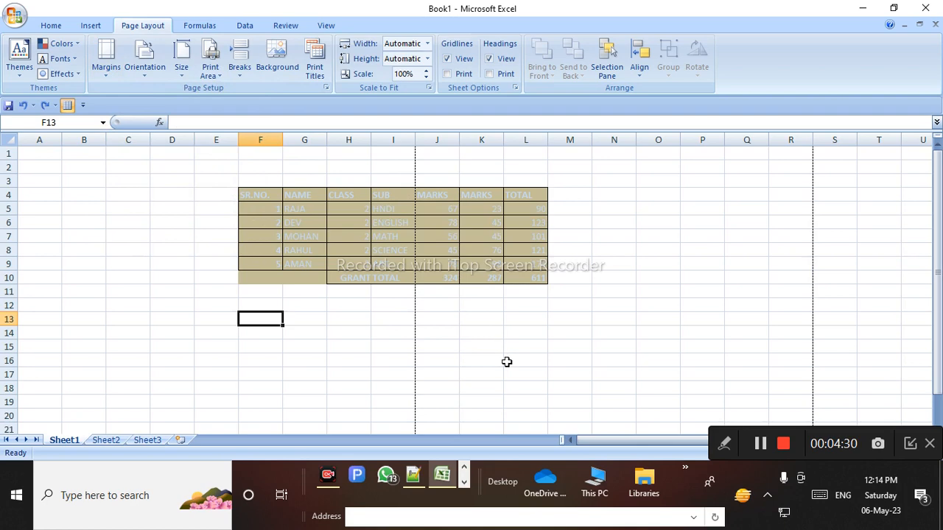
click(109, 74)
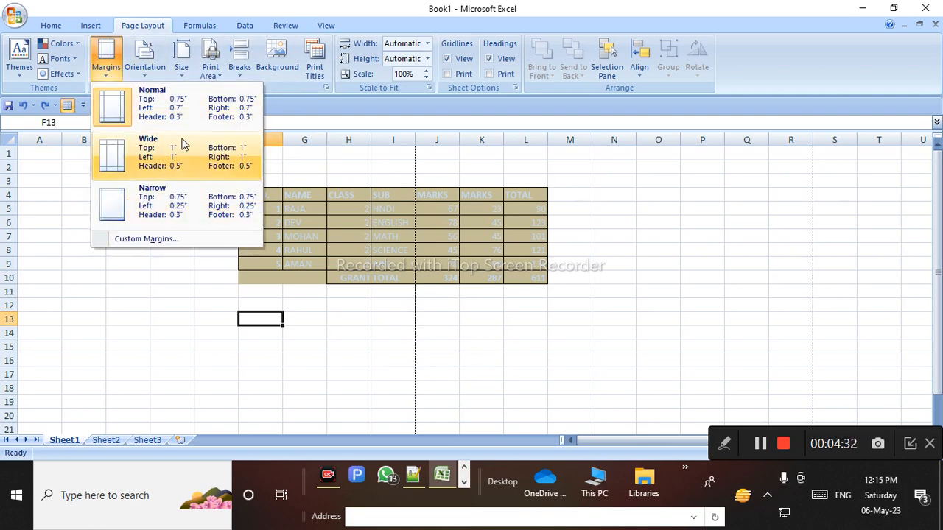
click(183, 145)
click(103, 73)
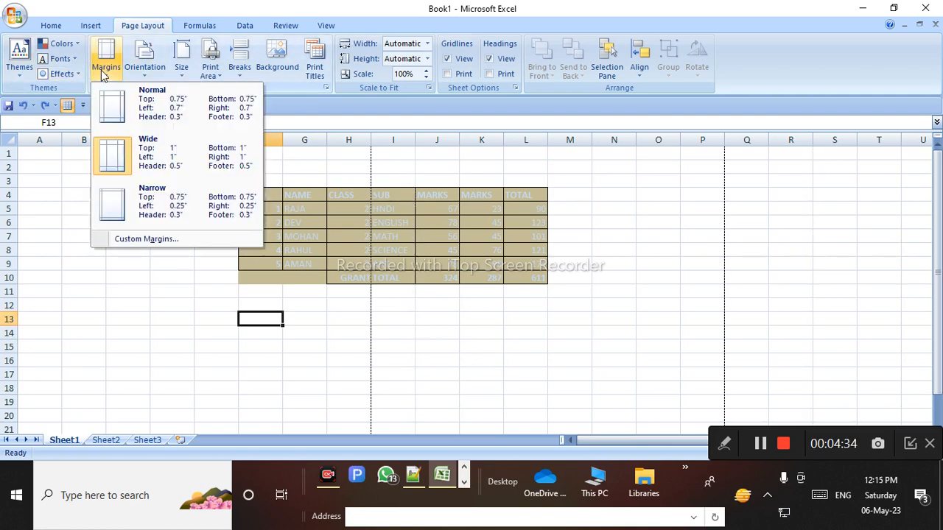
click(139, 205)
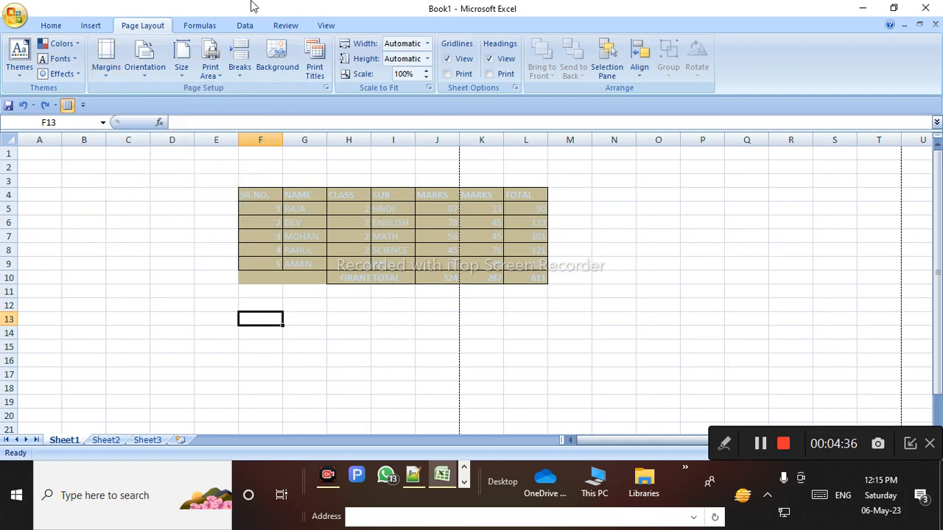
click(108, 65)
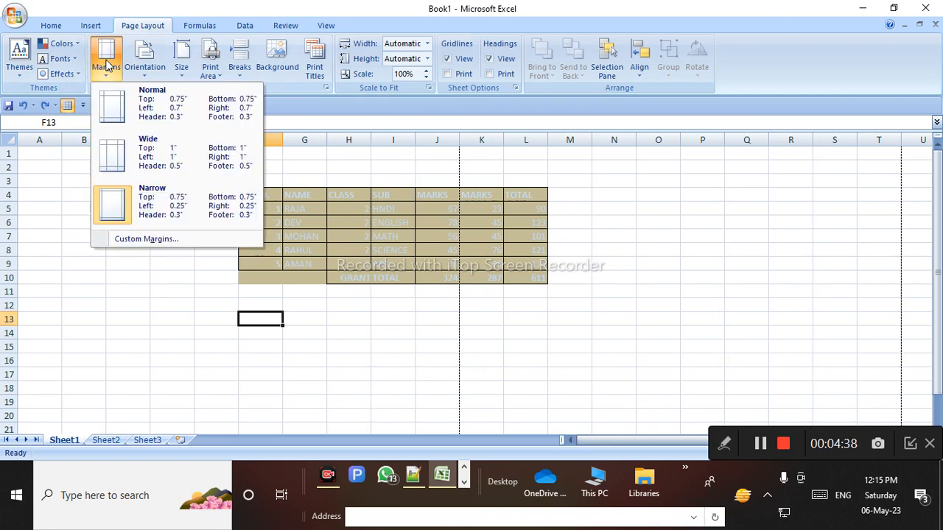
click(179, 107)
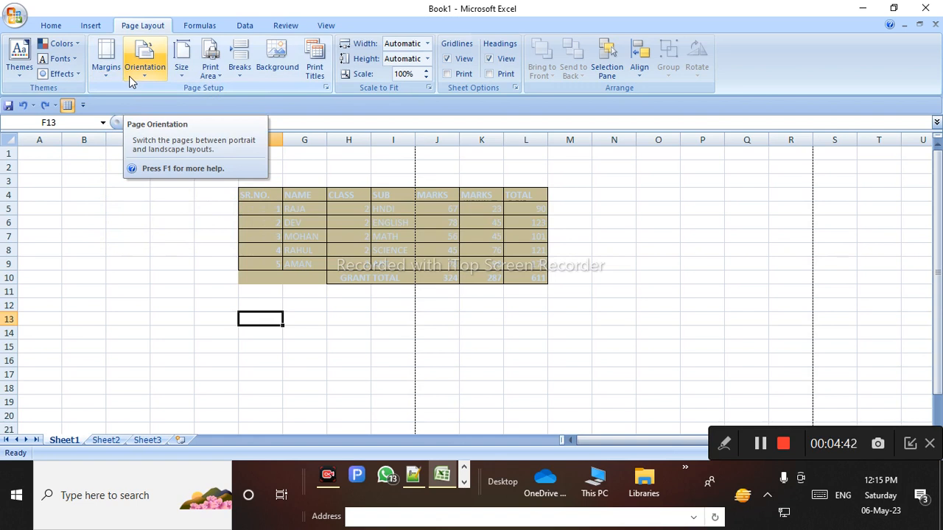
Set the page orientation to Landscape after first checking Portrait
click(129, 76)
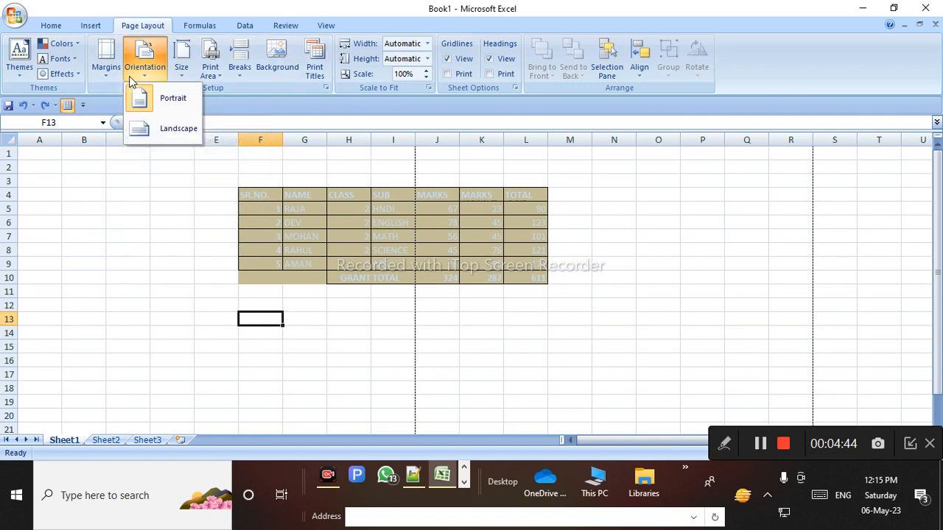
click(183, 98)
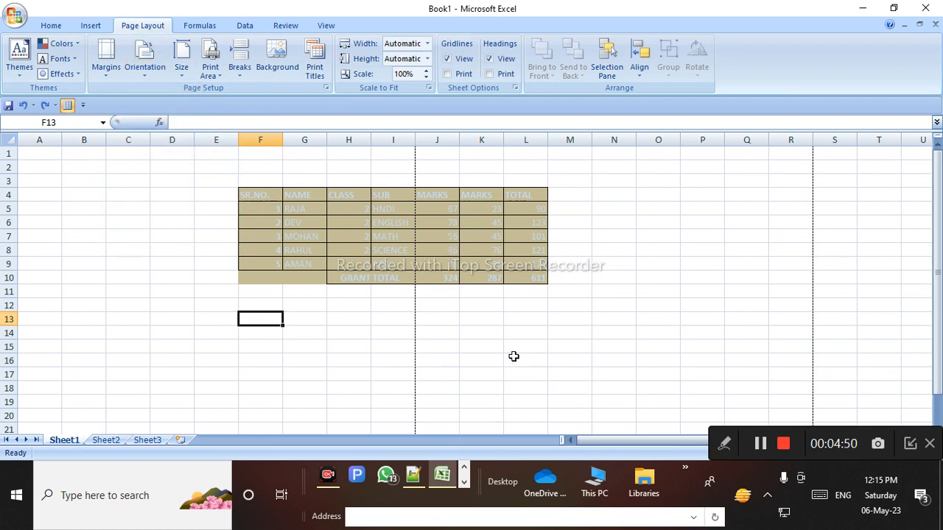
click(154, 81)
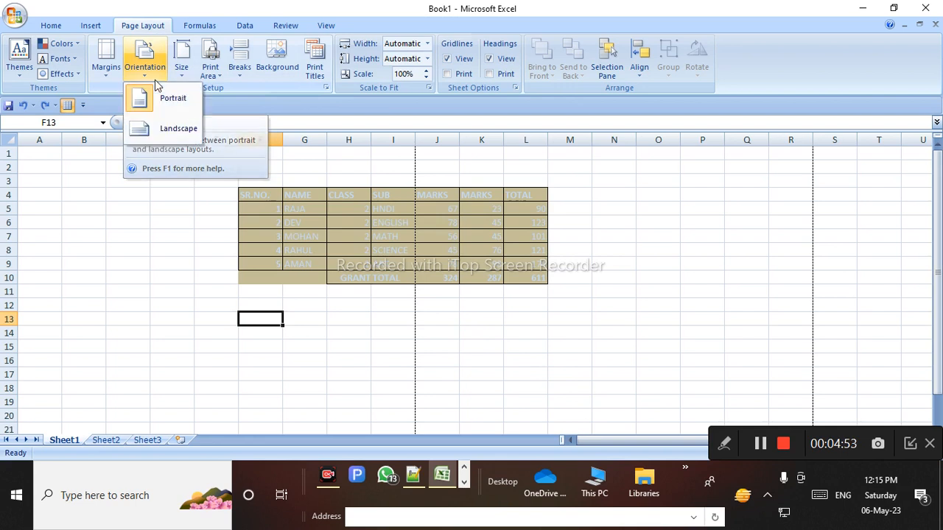
click(165, 130)
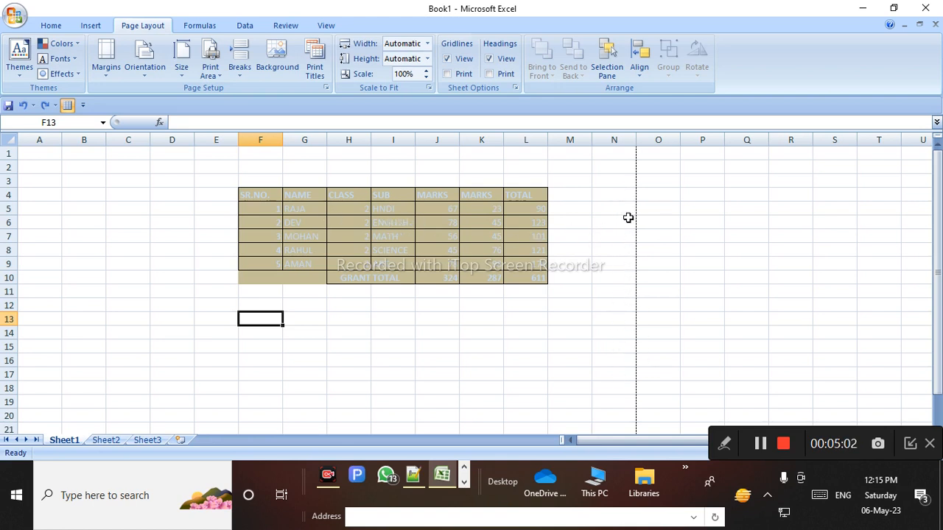
click(150, 76)
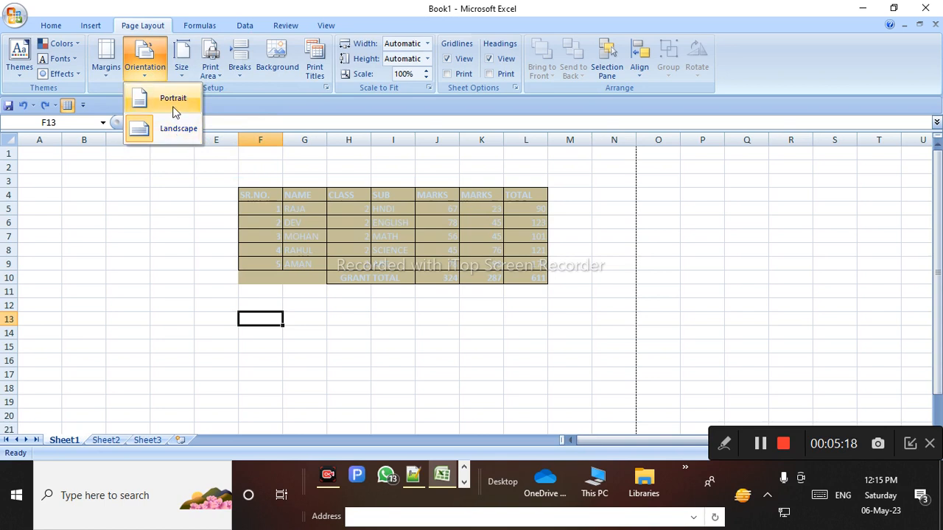
click(199, 206)
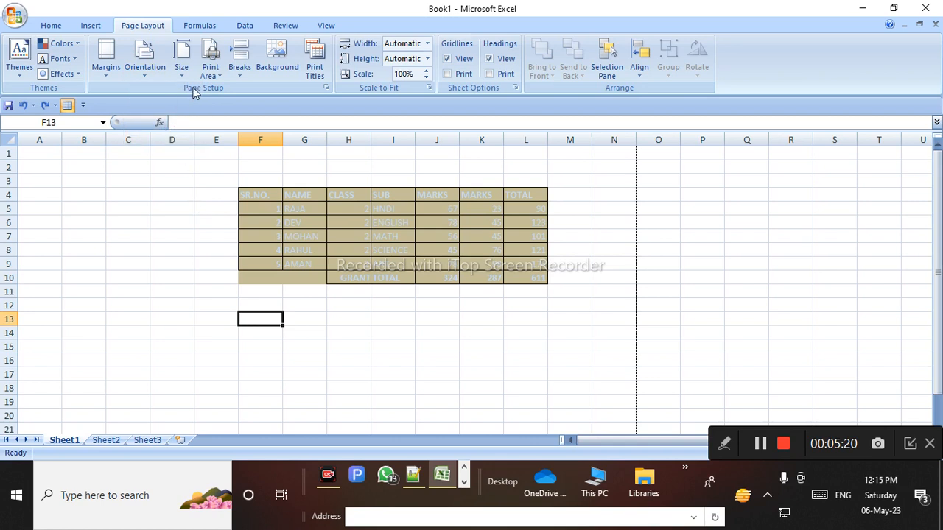
click(181, 74)
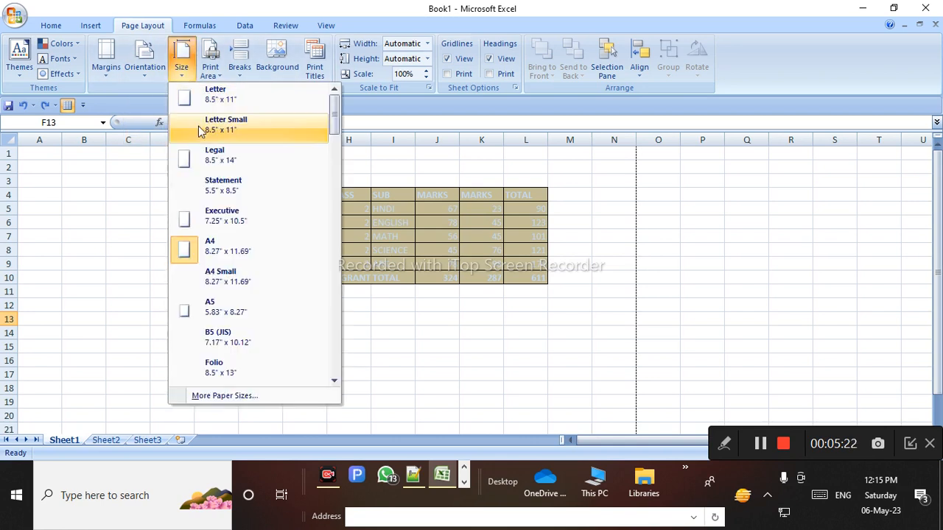
Try Letter and Letter Small paper sizes, then settle on Executive
click(240, 109)
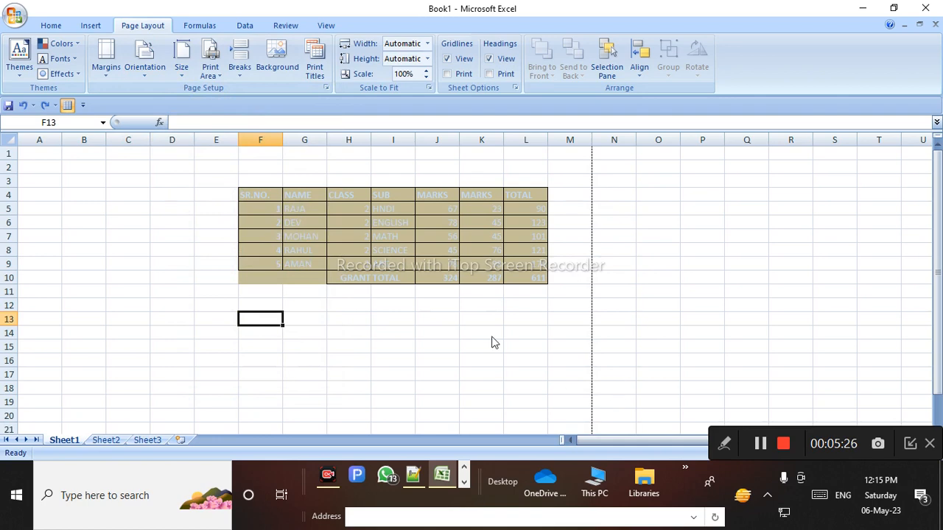
click(183, 68)
click(225, 133)
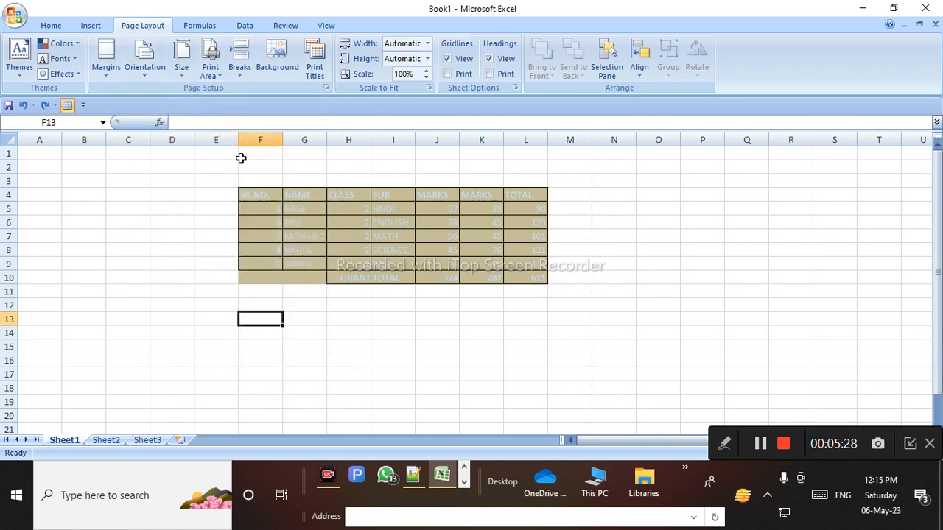
click(190, 77)
click(212, 215)
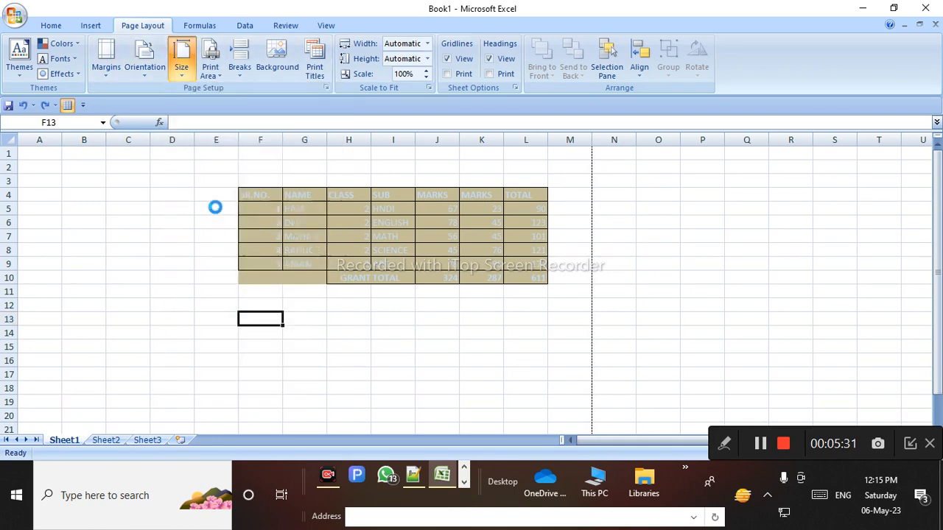
Open Page Setup through More Paper Sizes at the bottom of the Size list
click(180, 66)
drag(332, 126, 288, 378)
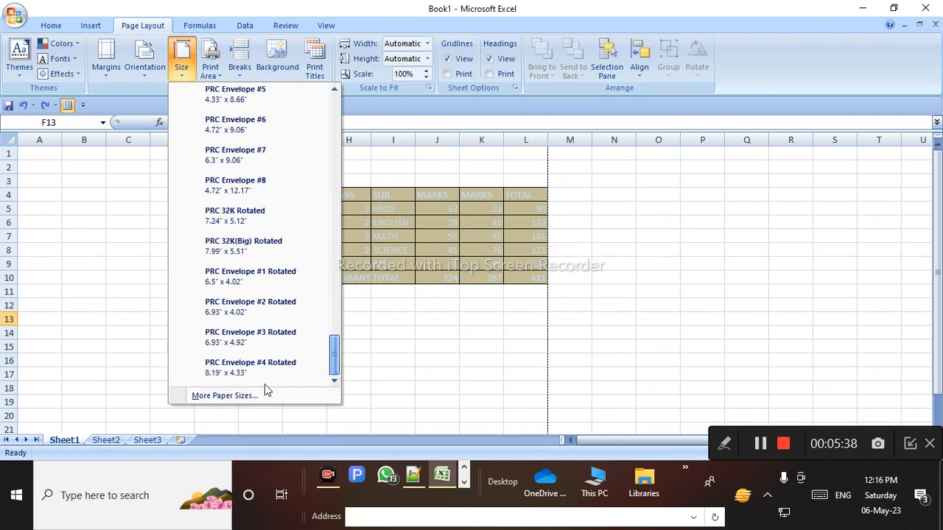
click(246, 395)
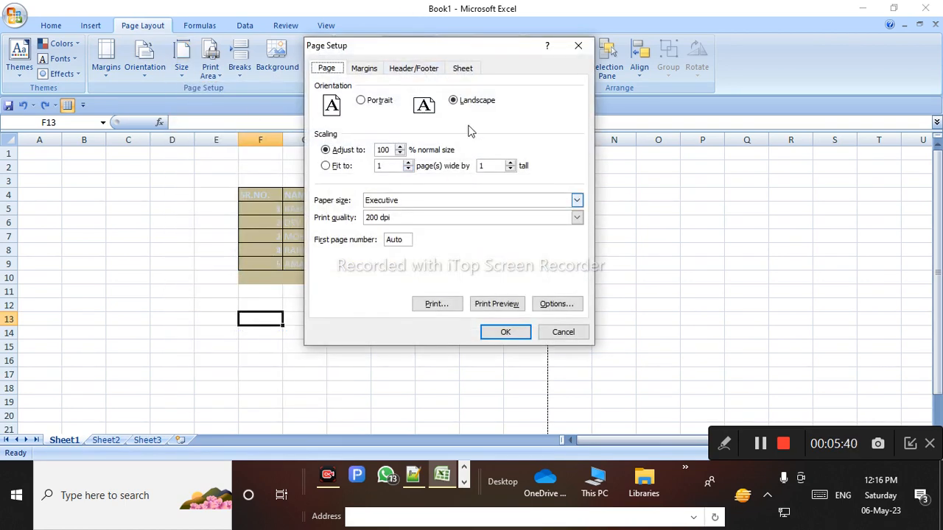
Look through the Margins, Sheet and Header/Footer tabs of Page Setup
click(364, 68)
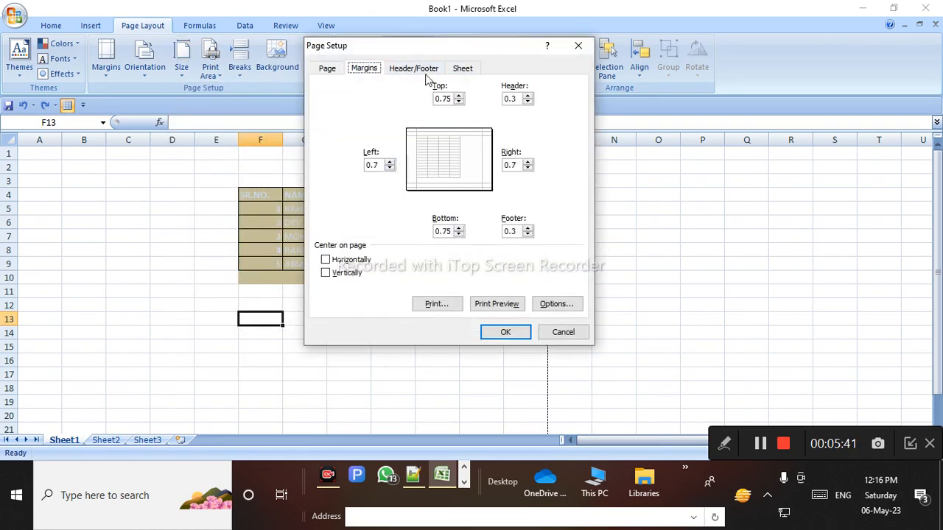
click(467, 70)
click(414, 68)
click(364, 68)
click(326, 68)
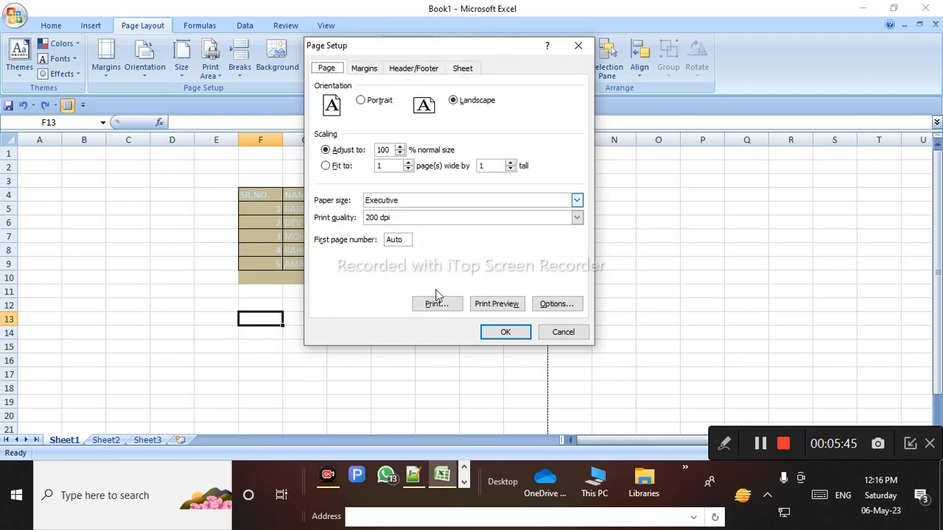
Print-preview the landscape Executive page zoomed in, then close the preview
click(507, 307)
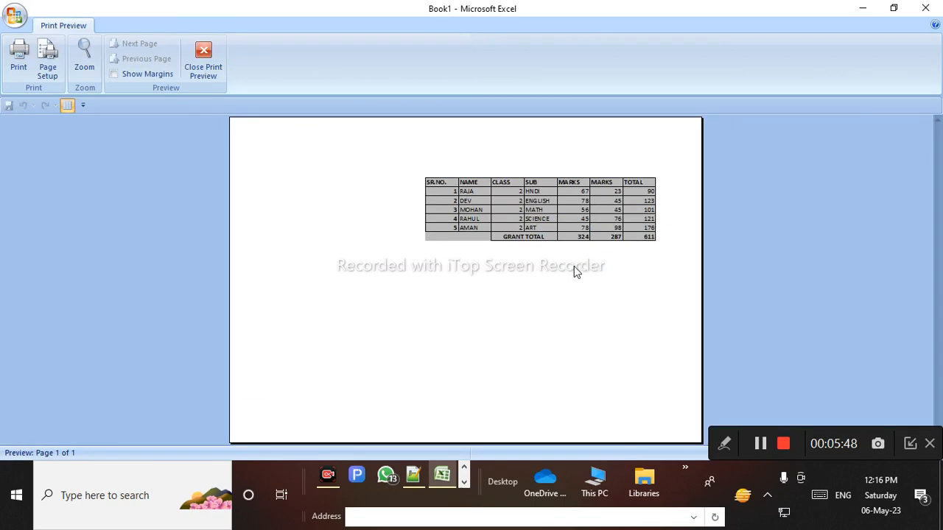
click(575, 266)
scroll(483, 351, up, 3)
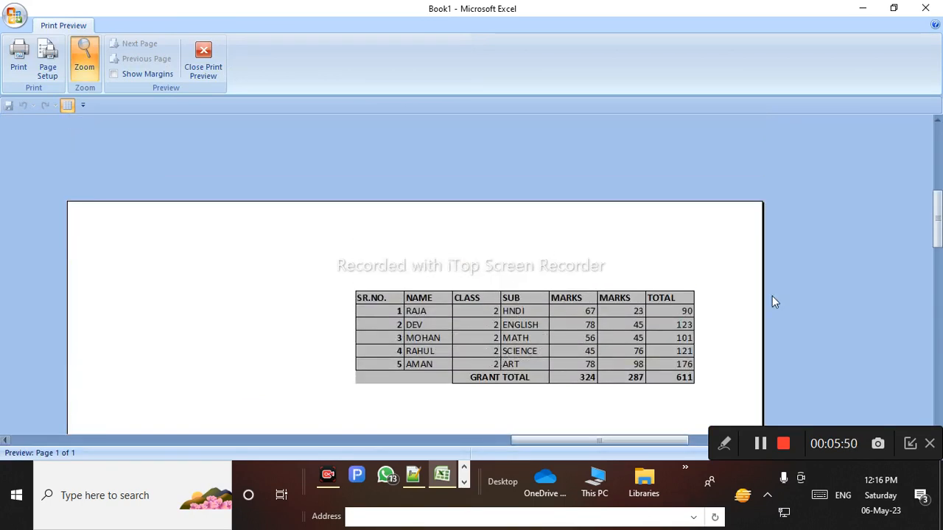
click(203, 55)
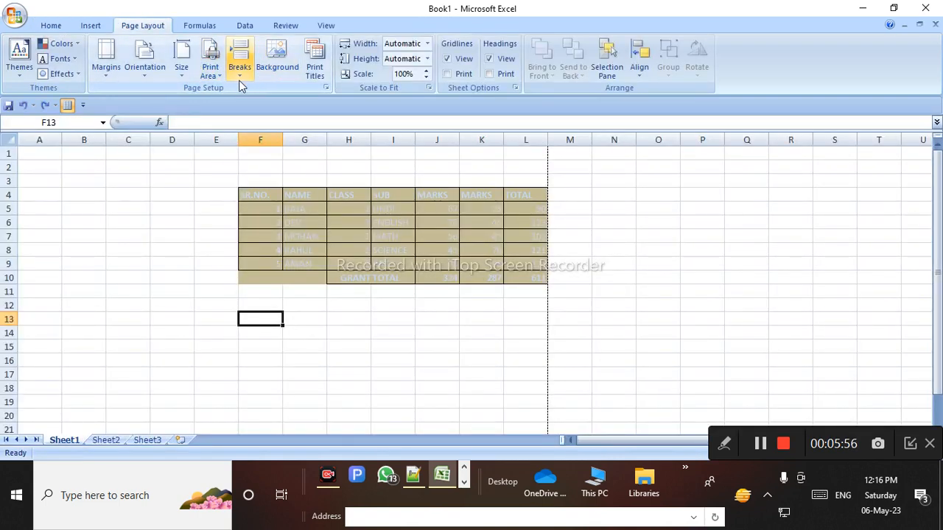
Change the paper size to A4
click(183, 70)
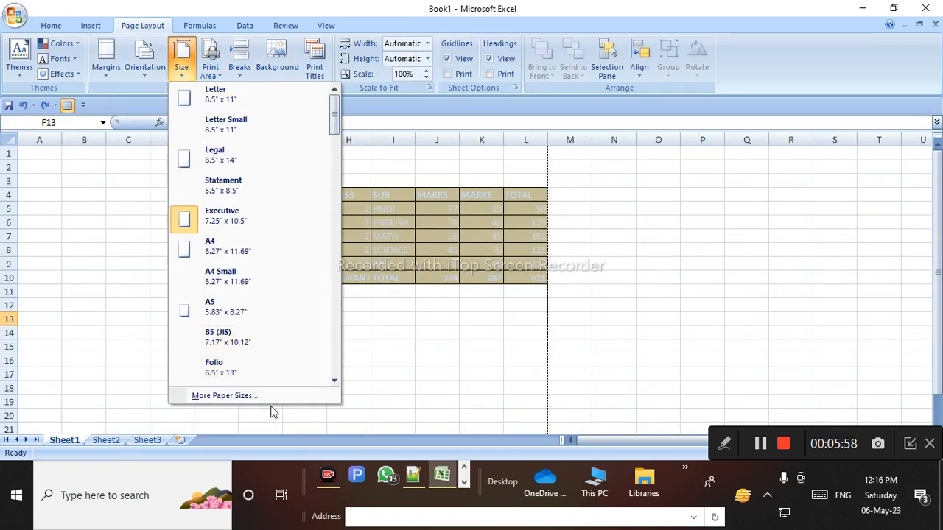
click(247, 253)
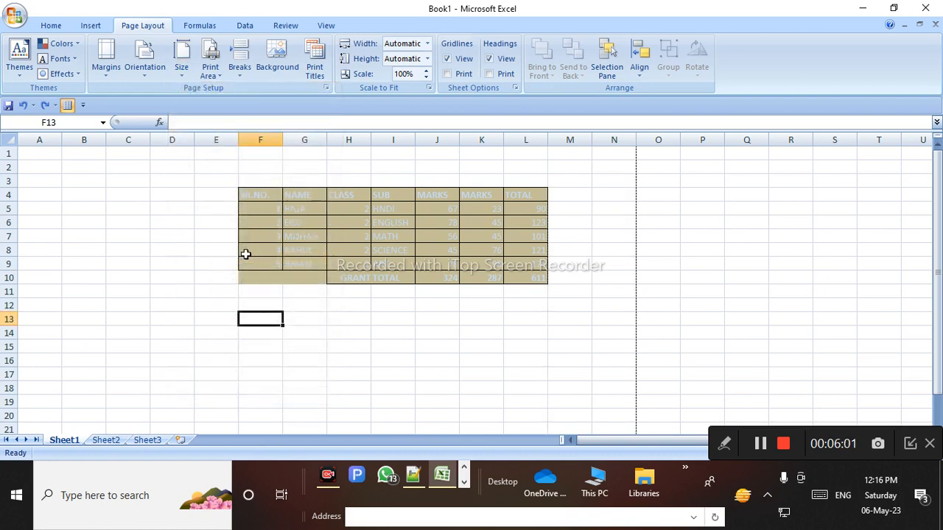
click(552, 268)
click(629, 266)
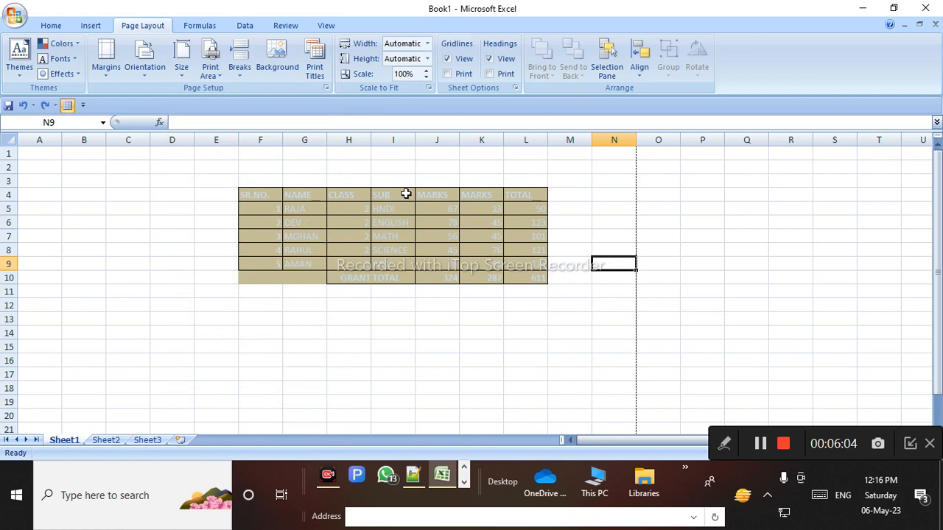
click(118, 370)
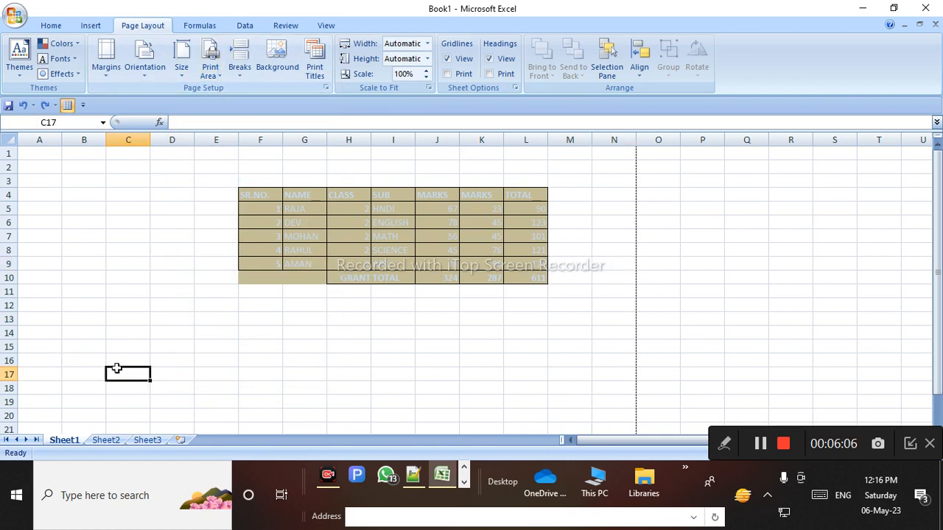
Print-preview the A4 page, zooming out and back in on the marks table
click(14, 16)
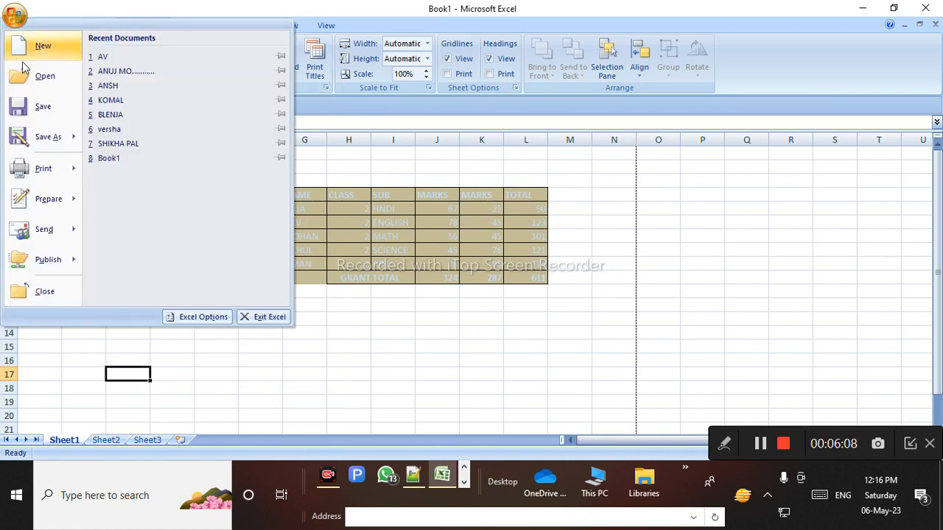
mouse_move(44, 169)
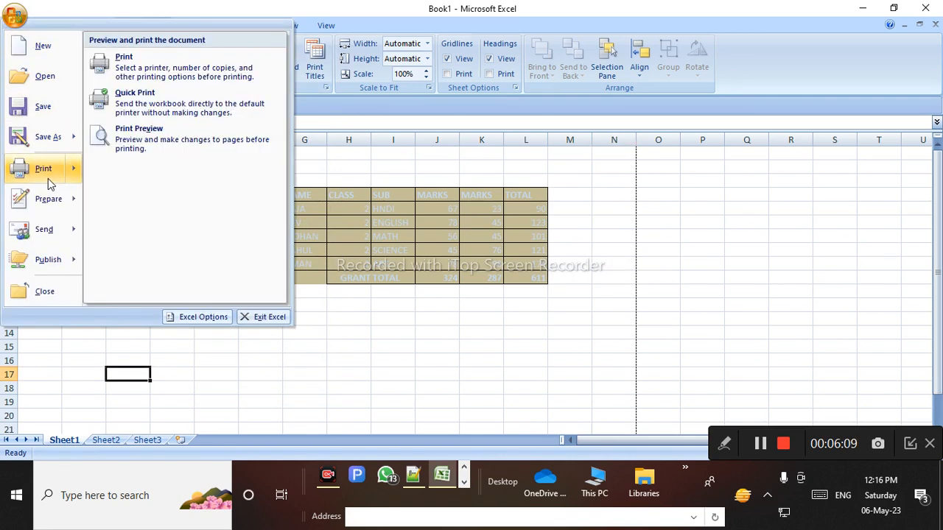
click(156, 152)
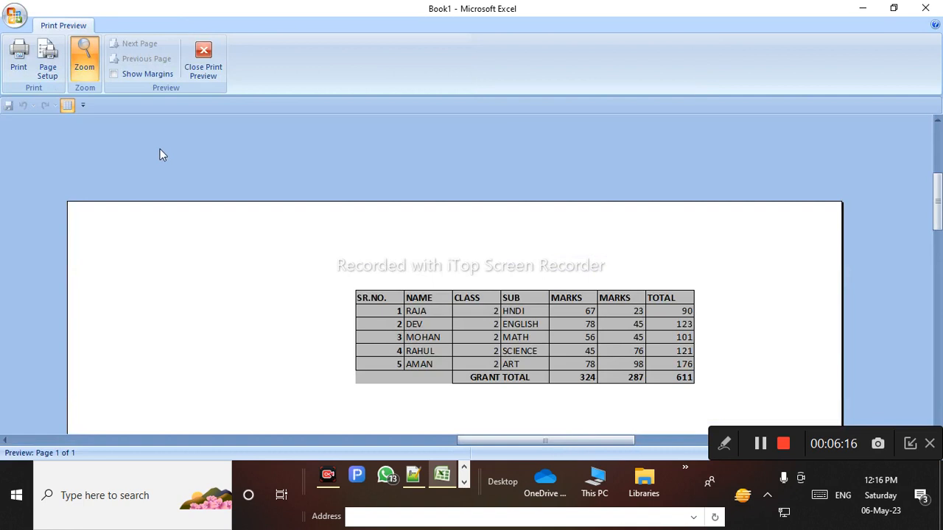
scroll(435, 317, down, 1)
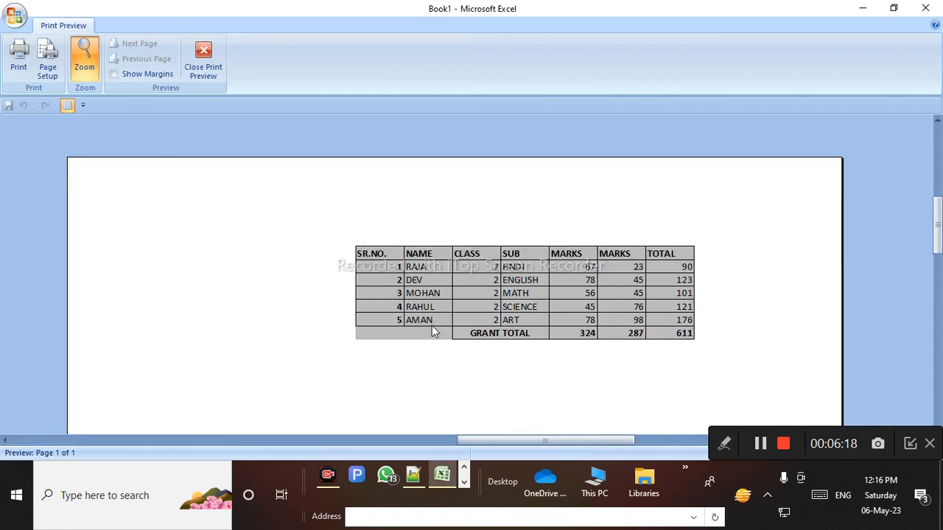
click(562, 385)
click(511, 296)
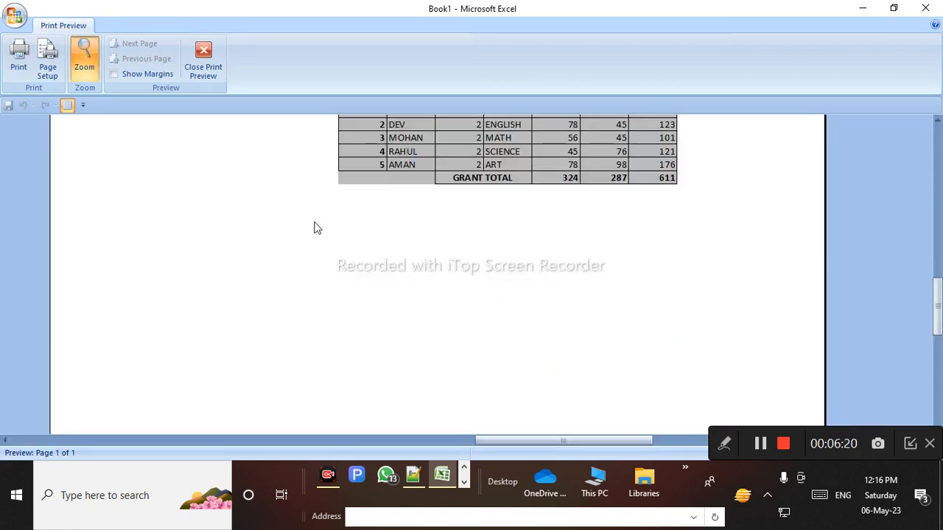
click(203, 59)
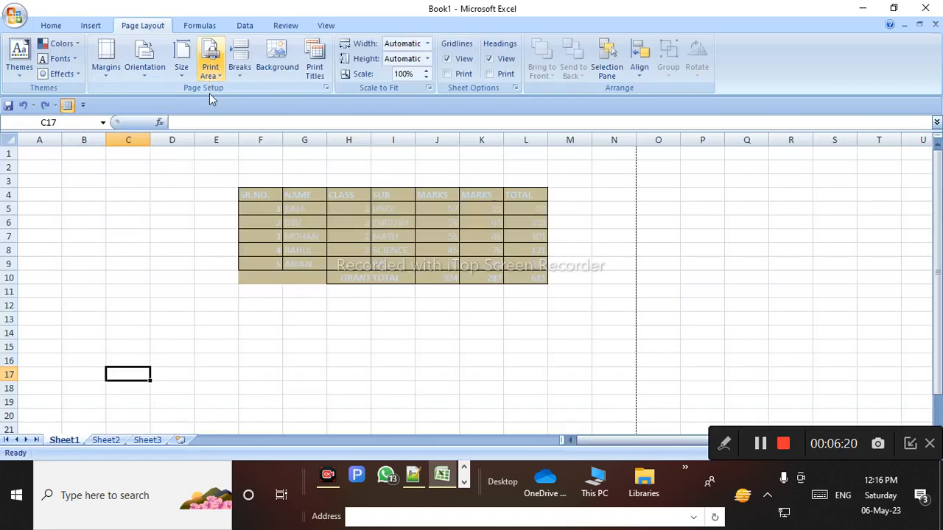
click(144, 63)
click(163, 97)
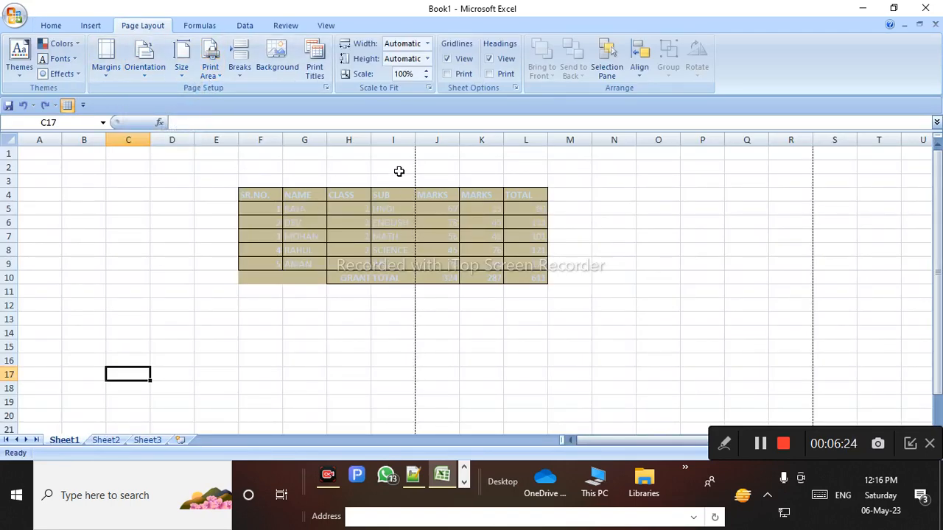
click(14, 14)
mouse_move(96, 165)
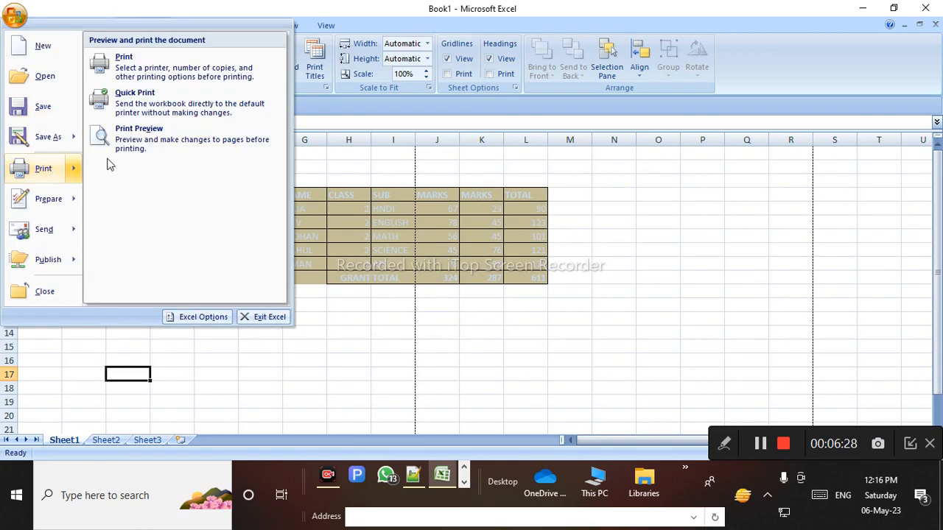
click(140, 147)
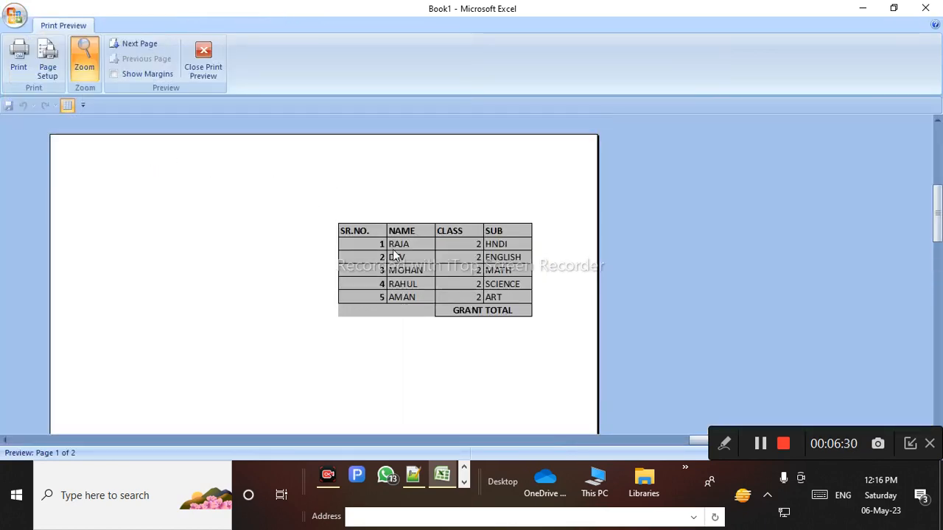
click(394, 255)
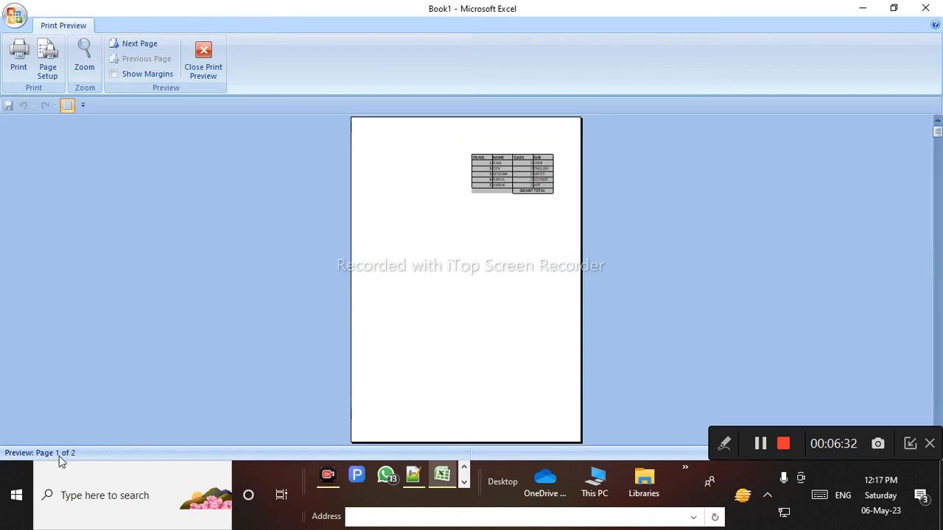
click(139, 47)
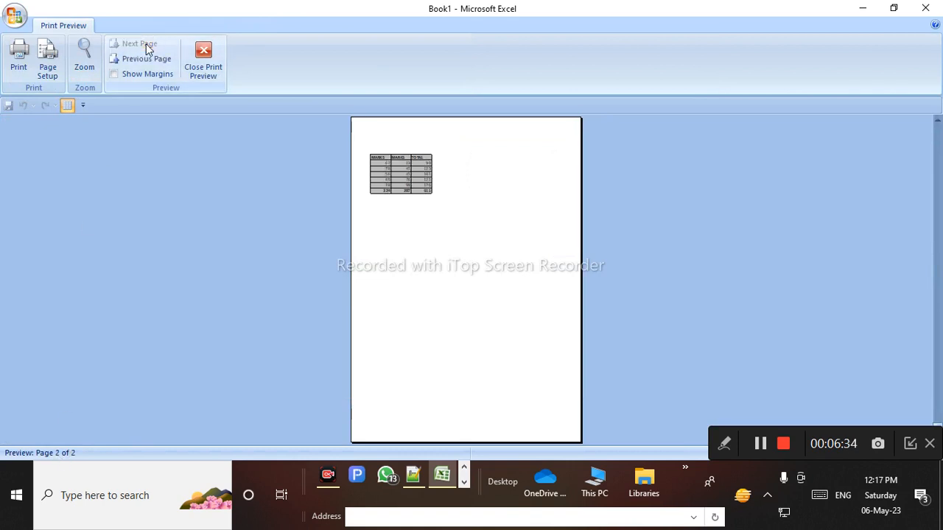
click(203, 66)
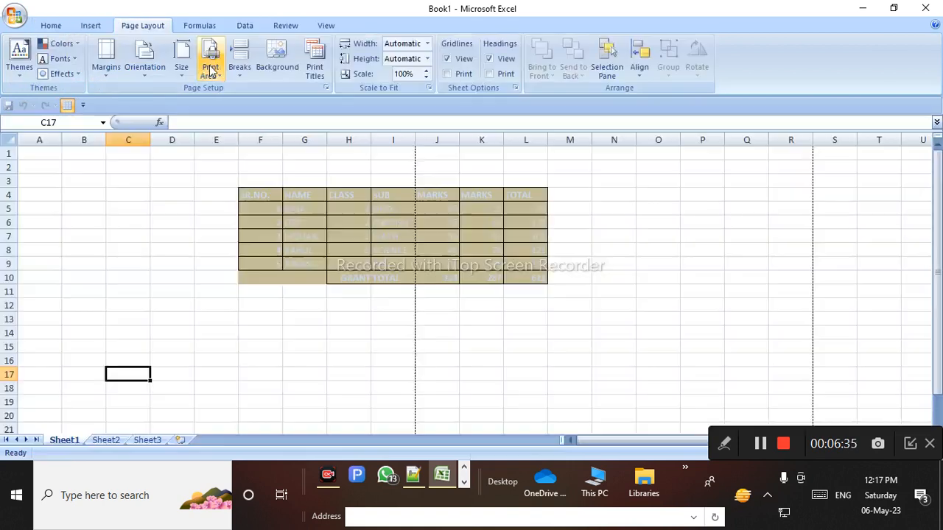
click(162, 81)
click(157, 129)
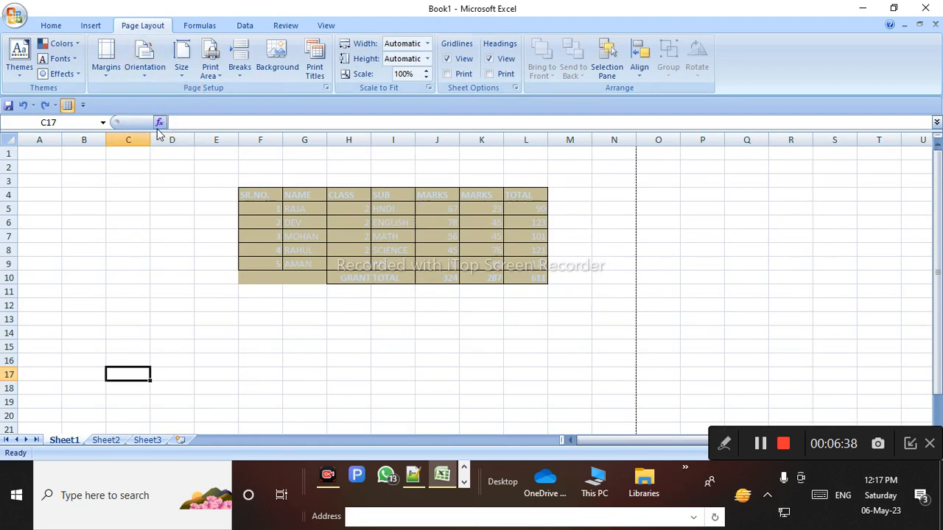
click(14, 16)
click(42, 169)
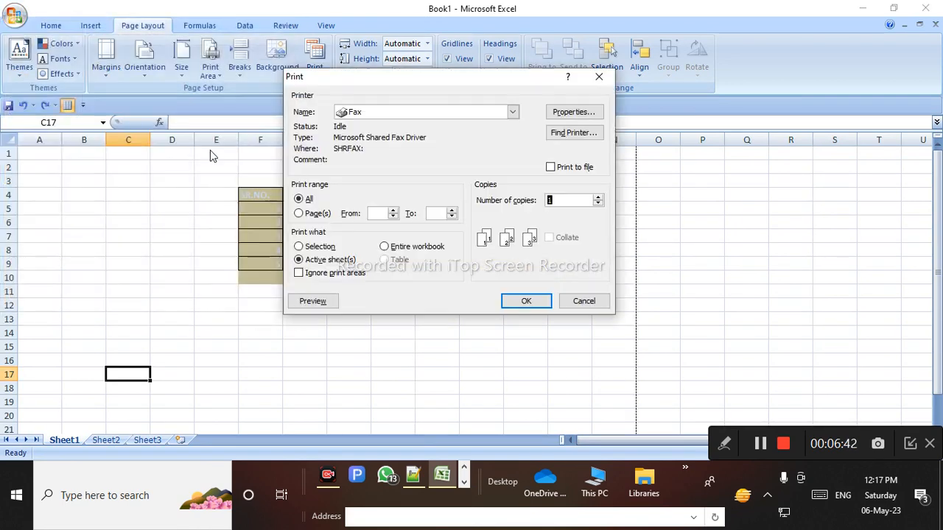
click(584, 302)
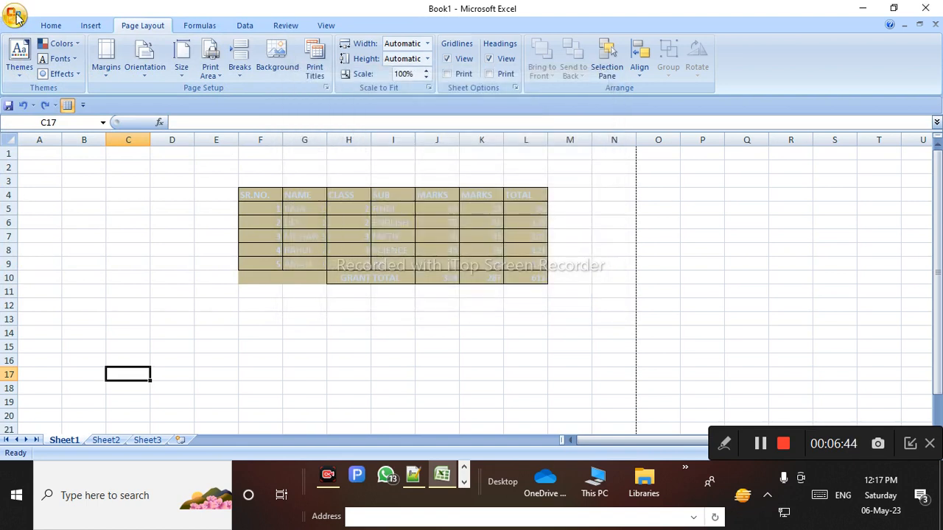
click(14, 16)
mouse_move(42, 169)
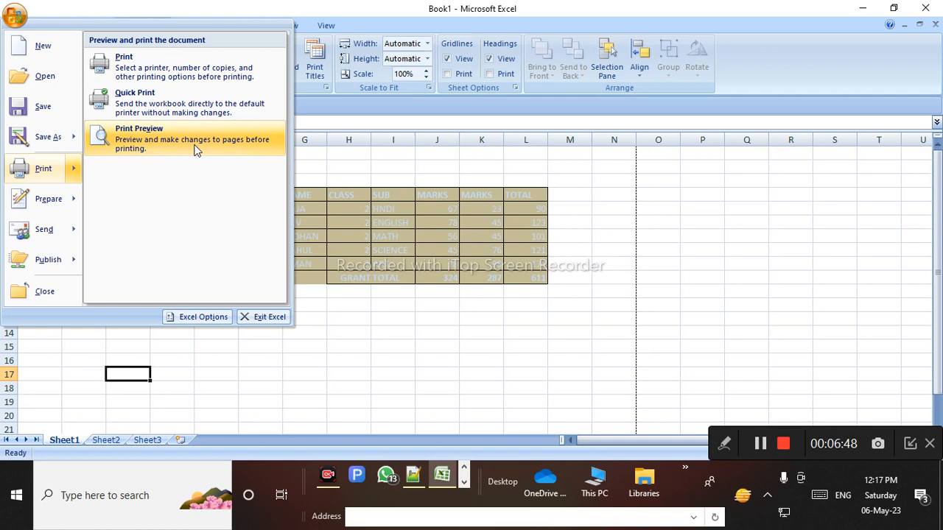
click(197, 150)
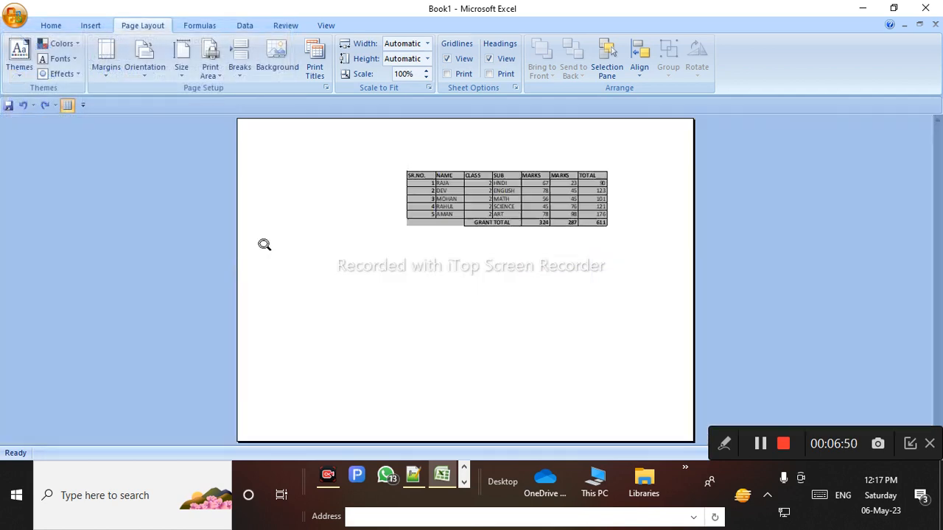
click(203, 58)
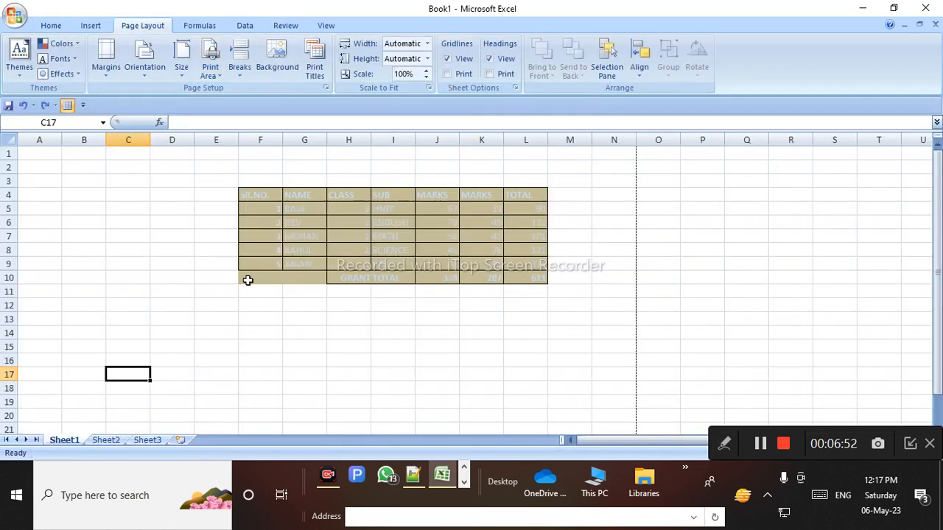
key(ctrl+F2)
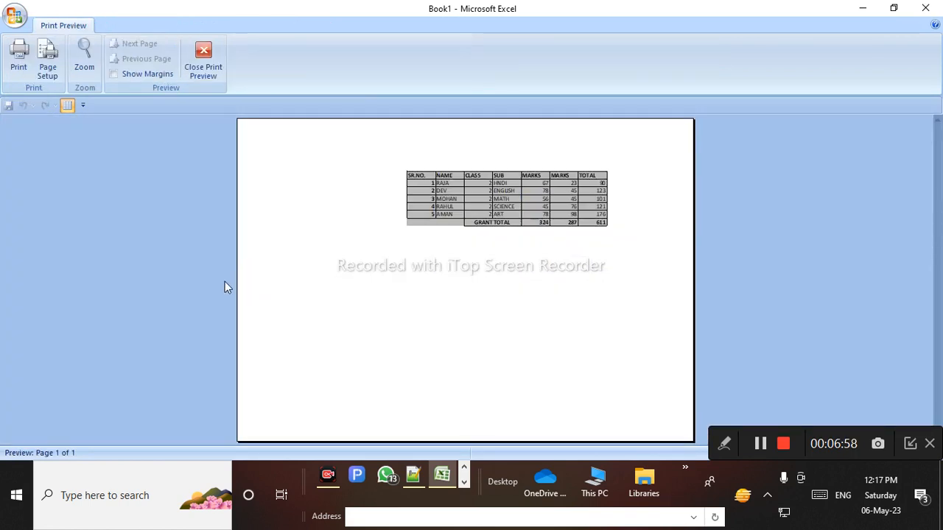
click(255, 256)
click(203, 56)
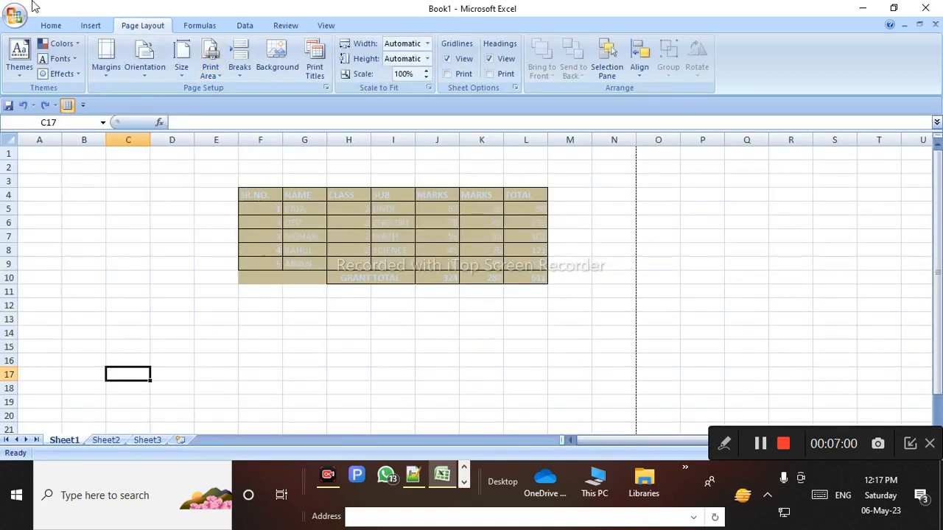
click(189, 77)
click(210, 70)
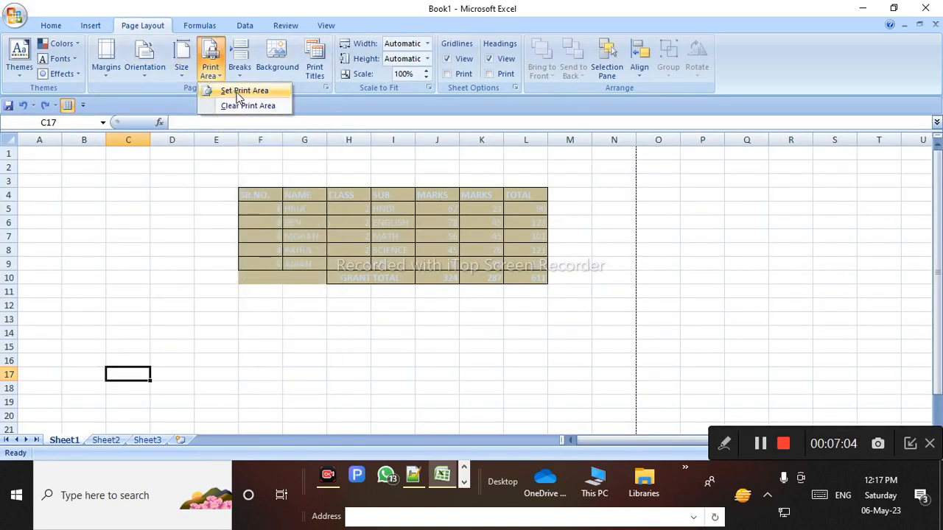
click(194, 201)
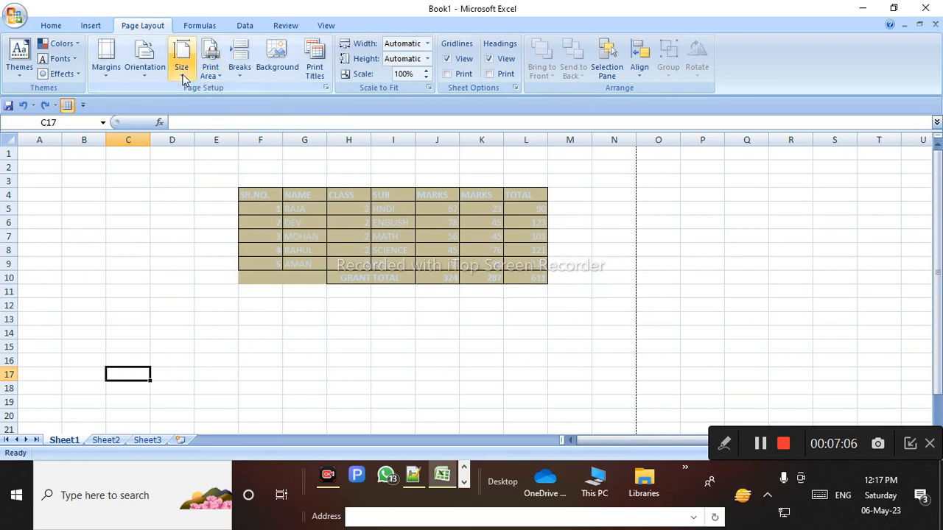
click(259, 195)
Select the whole marks table and change its font color to Red
drag(260, 195, 535, 291)
click(441, 304)
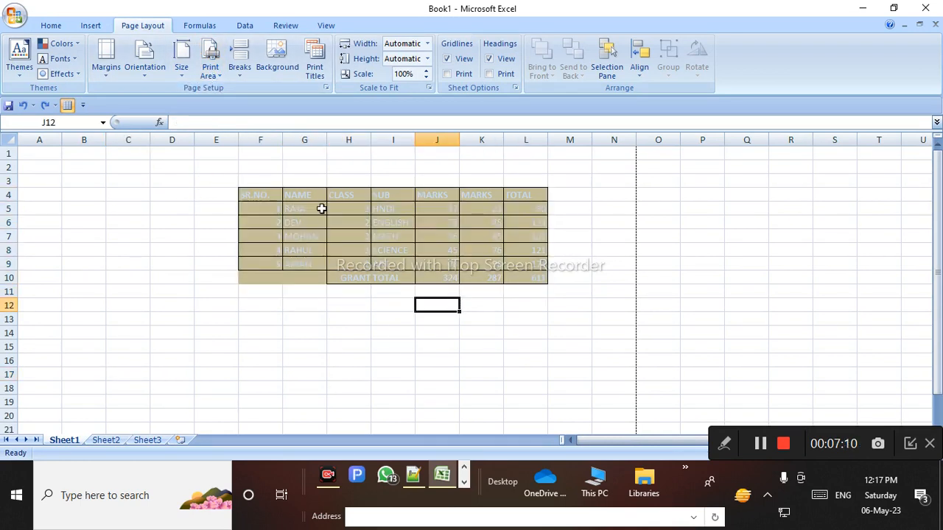
drag(273, 196, 526, 278)
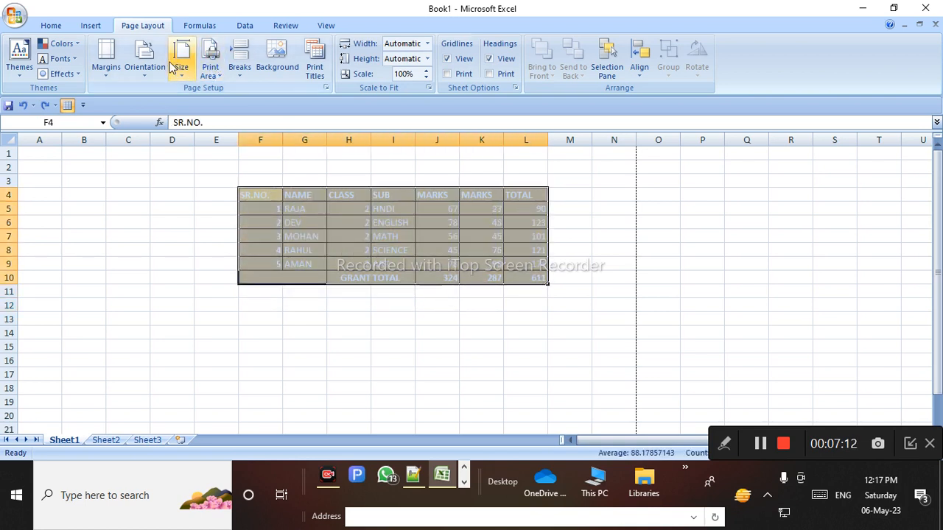
click(50, 25)
click(235, 69)
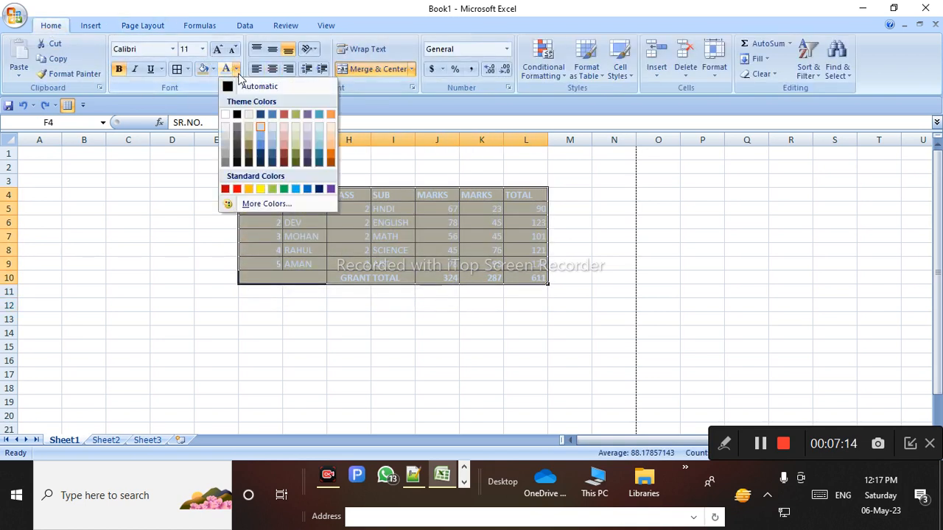
click(237, 189)
Select the header row and first two student rows, F4:L6
click(212, 263)
click(266, 197)
drag(270, 212, 506, 221)
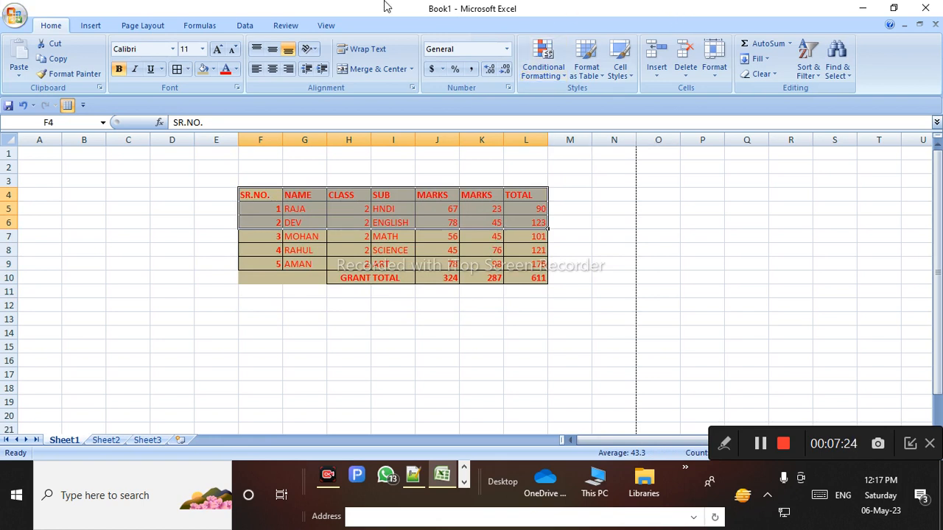
click(151, 27)
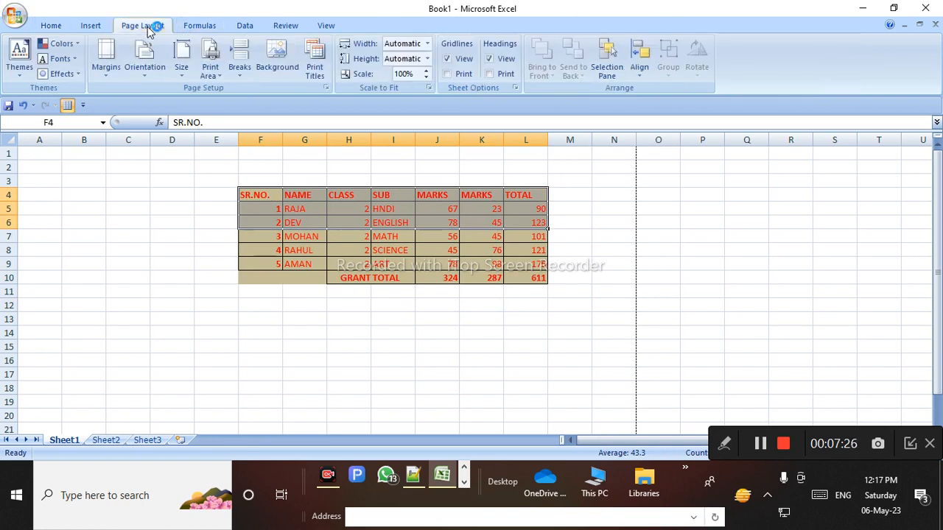
Set the selected range F4:L6 as the print area, then deselect the table
click(216, 78)
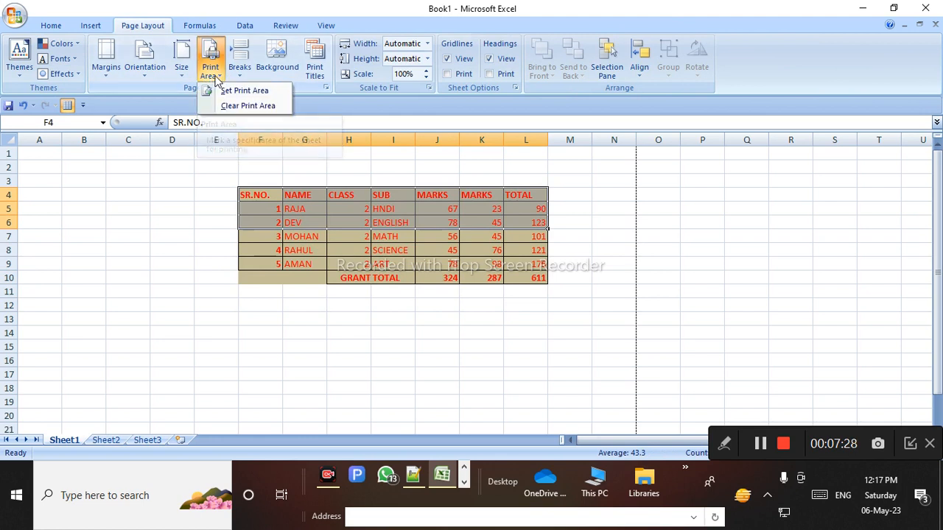
click(247, 90)
click(302, 347)
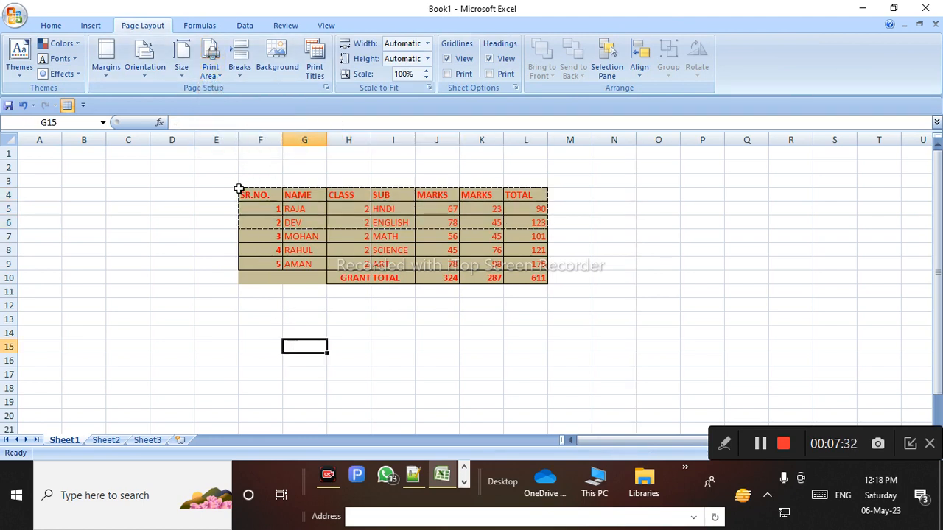
click(718, 448)
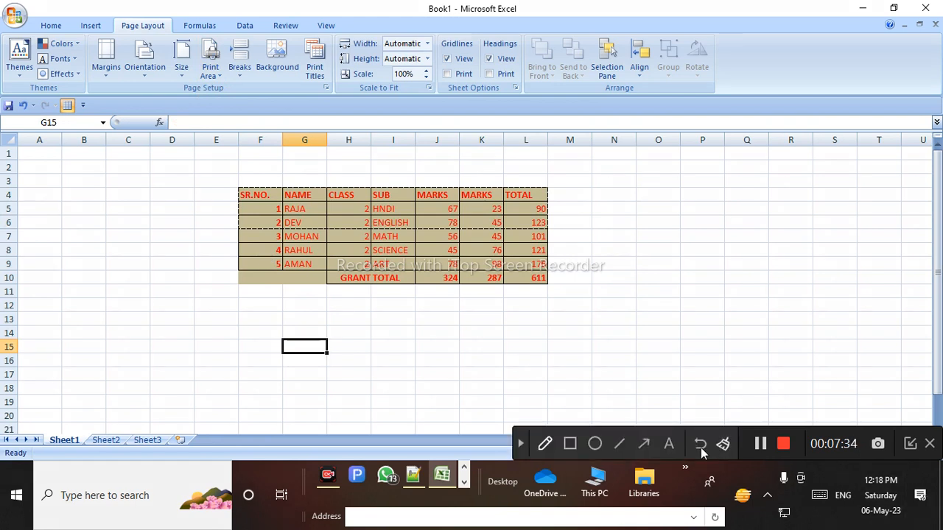
click(570, 443)
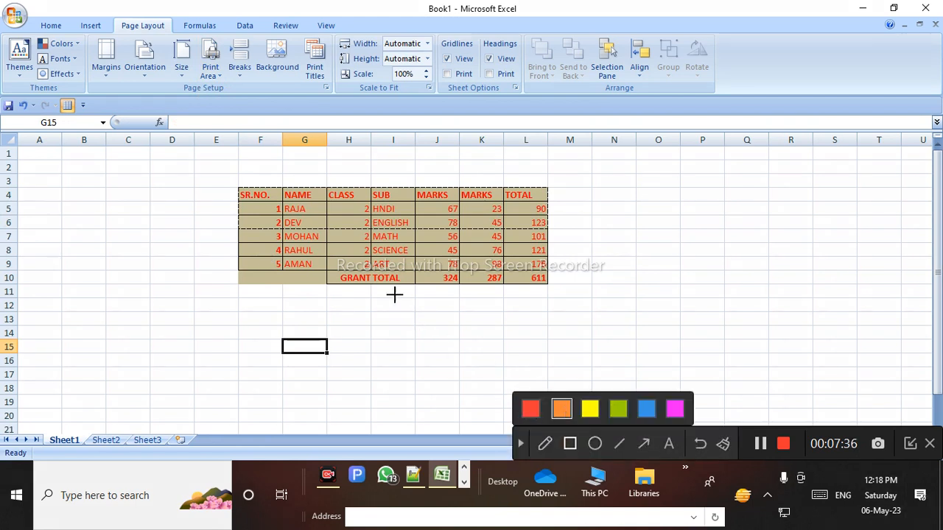
drag(197, 154, 589, 243)
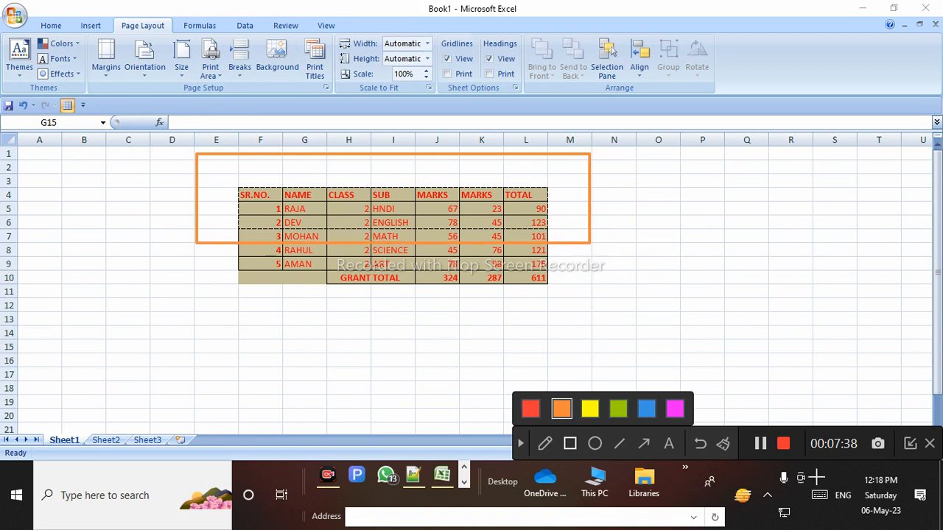
click(515, 444)
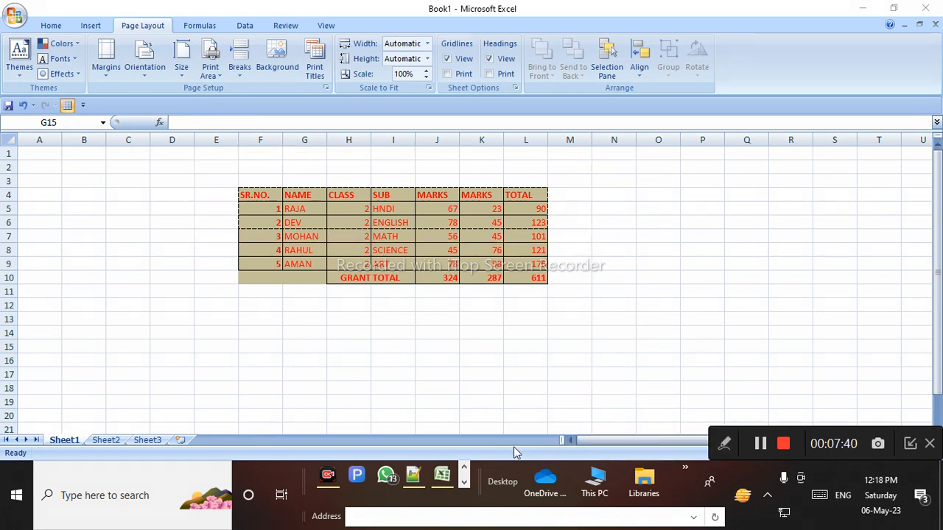
click(17, 17)
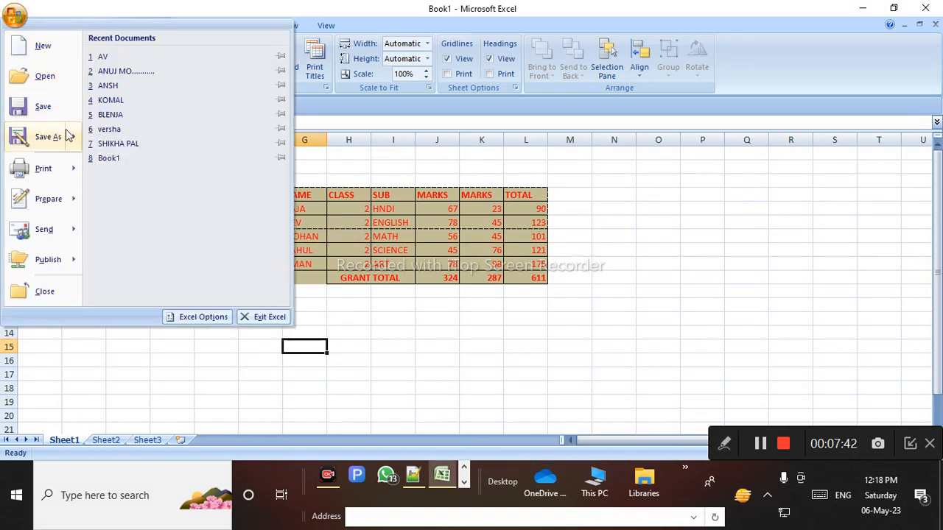
Preview the printed page, then keep the page orientation as Portrait
mouse_move(69, 169)
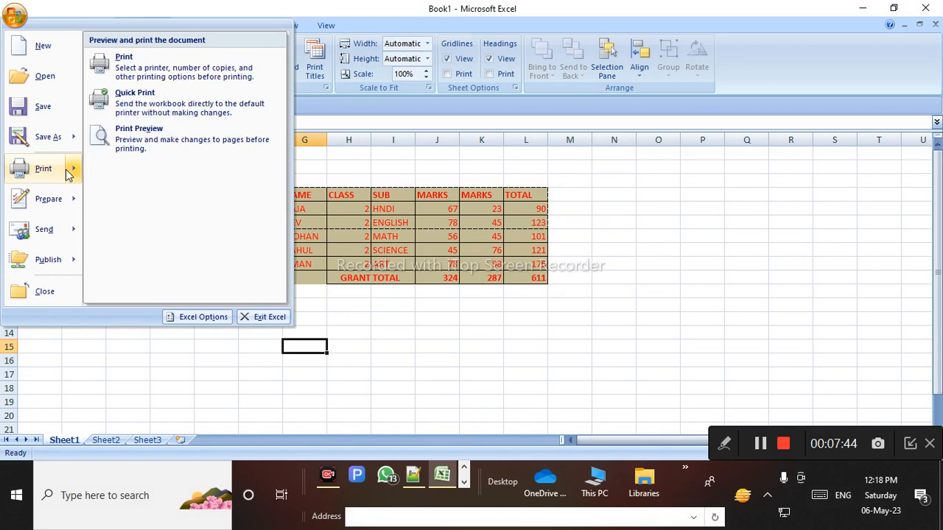
click(216, 147)
scroll(486, 288, up, 3)
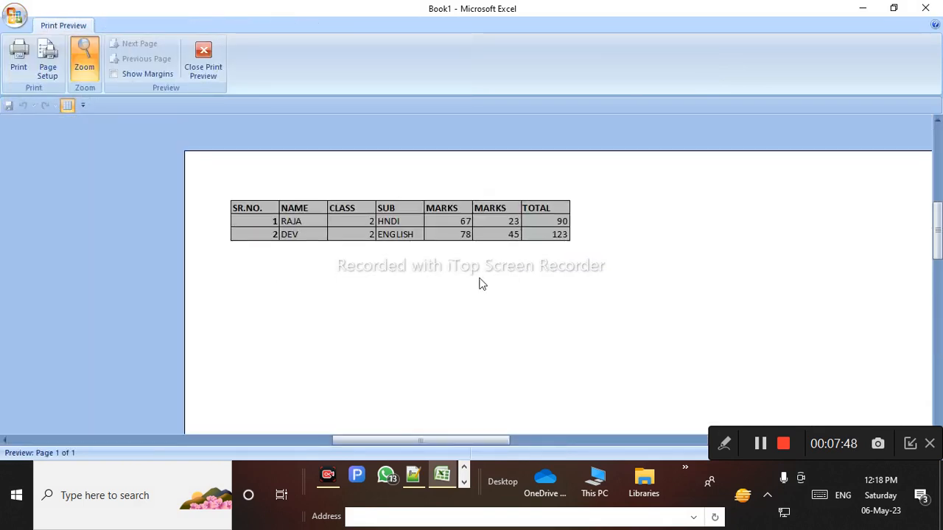
click(414, 324)
click(410, 301)
scroll(413, 304, up, 3)
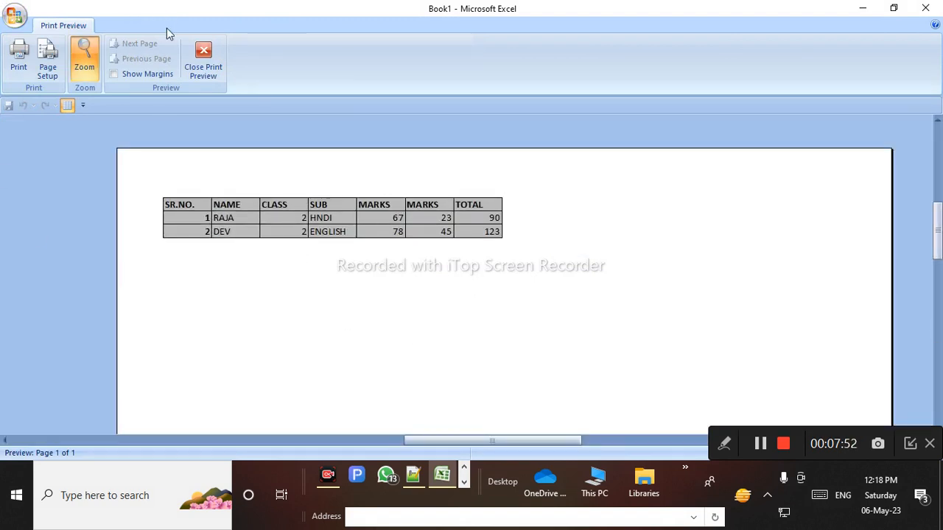
click(204, 61)
click(143, 81)
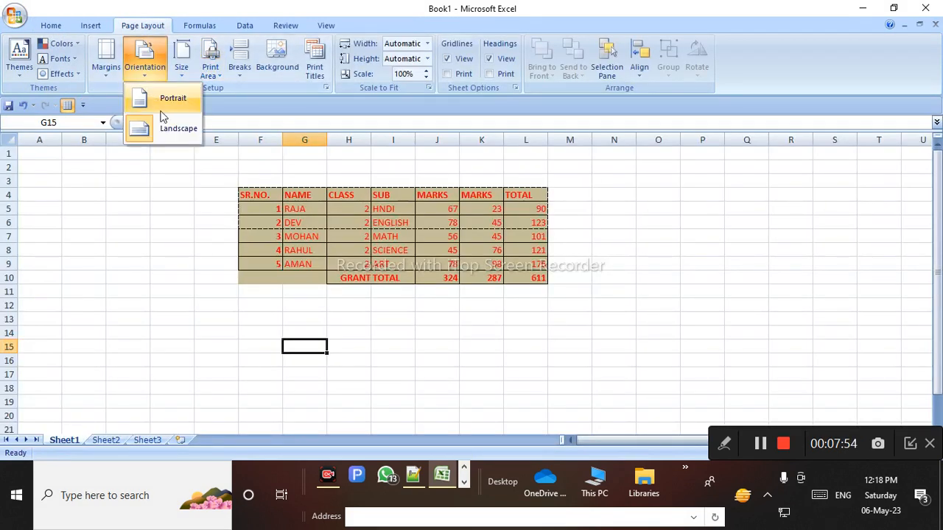
click(140, 100)
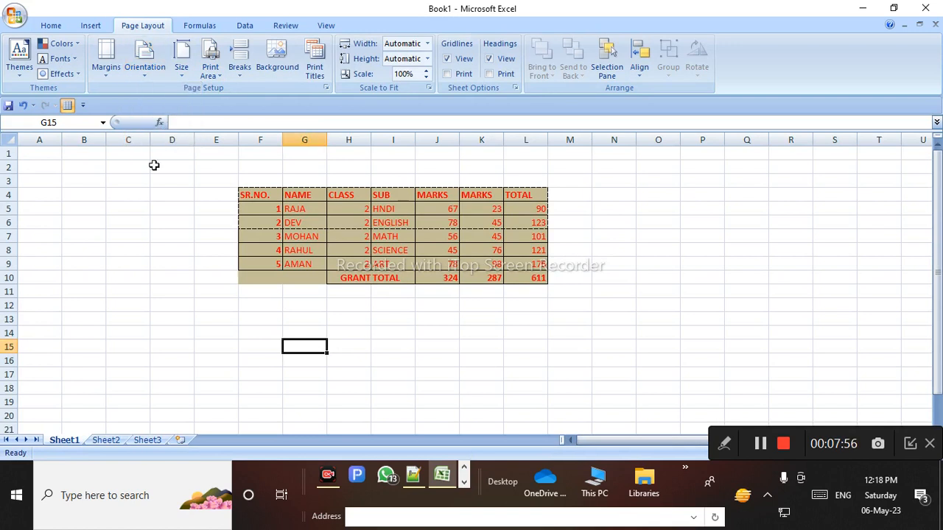
In print preview, drag the left margin narrower so the table shifts left
key(ctrl+F2)
click(359, 285)
scroll(359, 290, down, 3)
scroll(386, 373, up, 2)
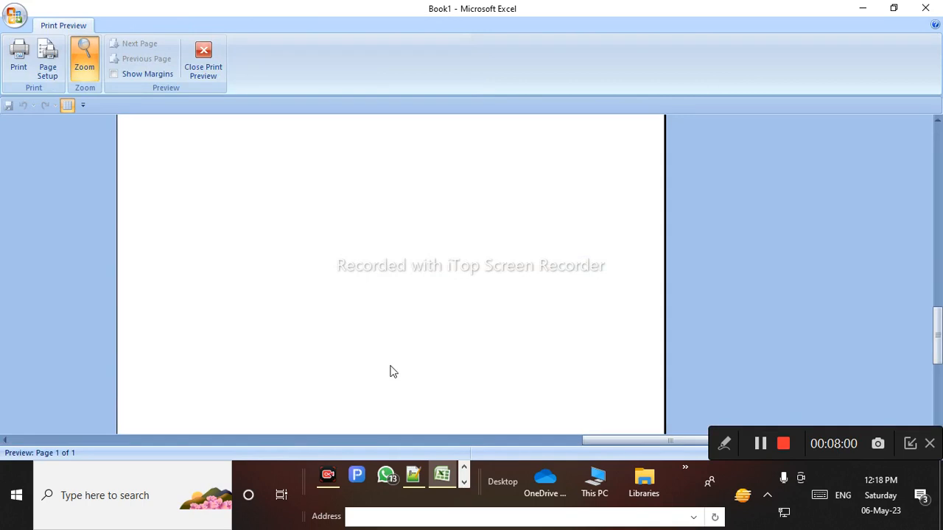
scroll(392, 372, up, 2)
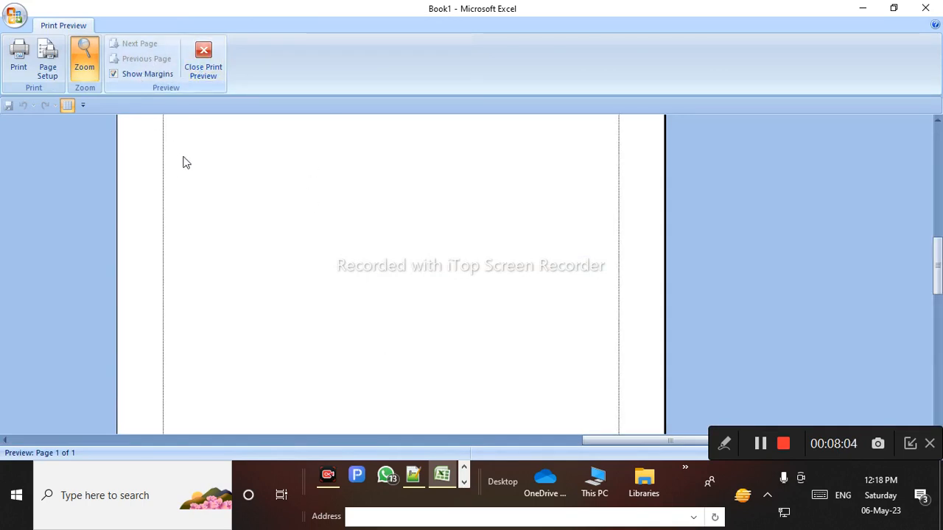
scroll(266, 259, up, 5)
scroll(171, 340, down, 1)
drag(164, 292, 131, 291)
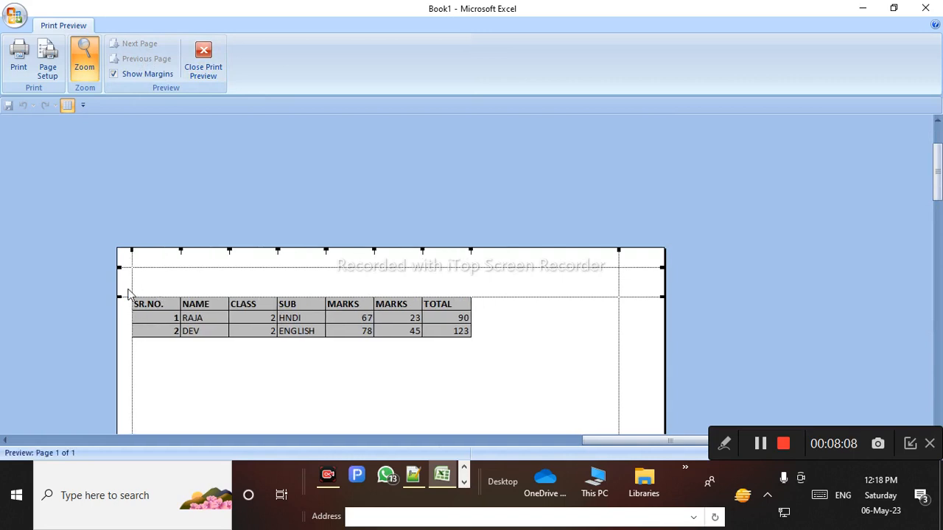
click(128, 291)
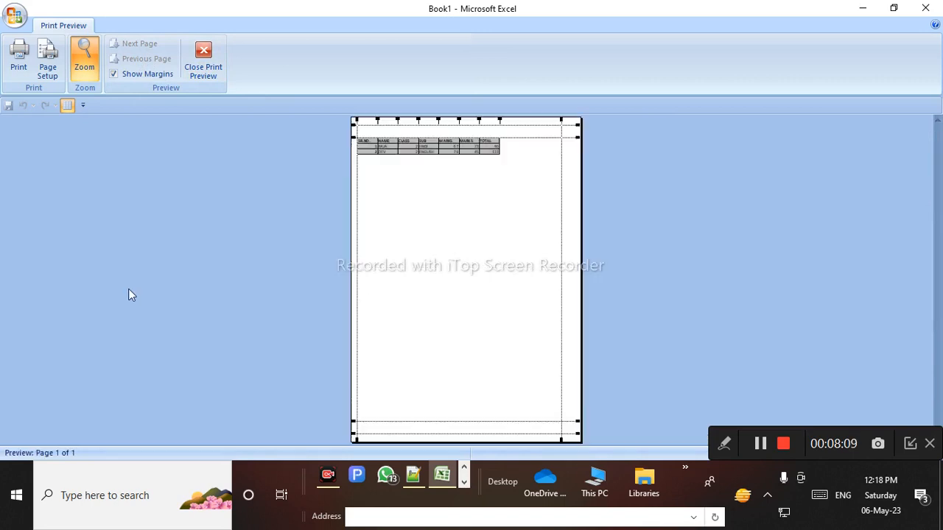
click(204, 59)
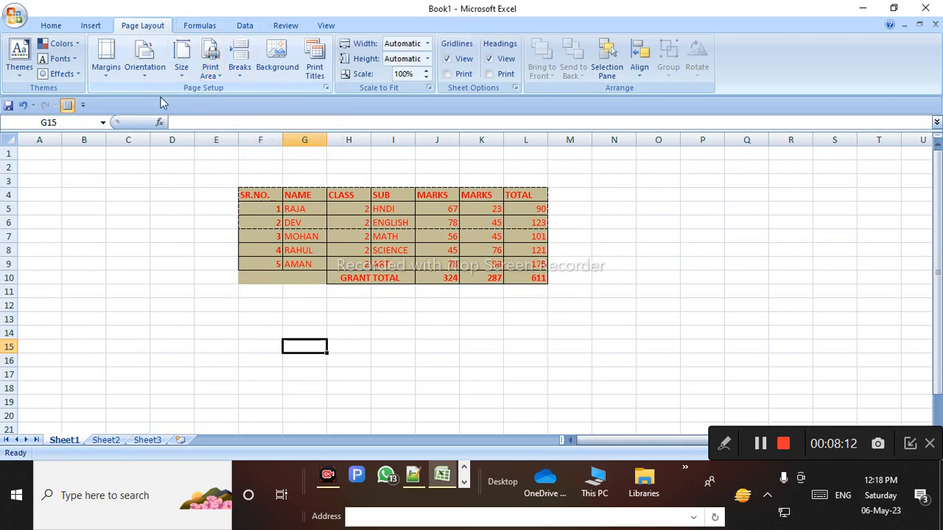
Clear the old print area and set F4:L8 as the new print area
click(212, 74)
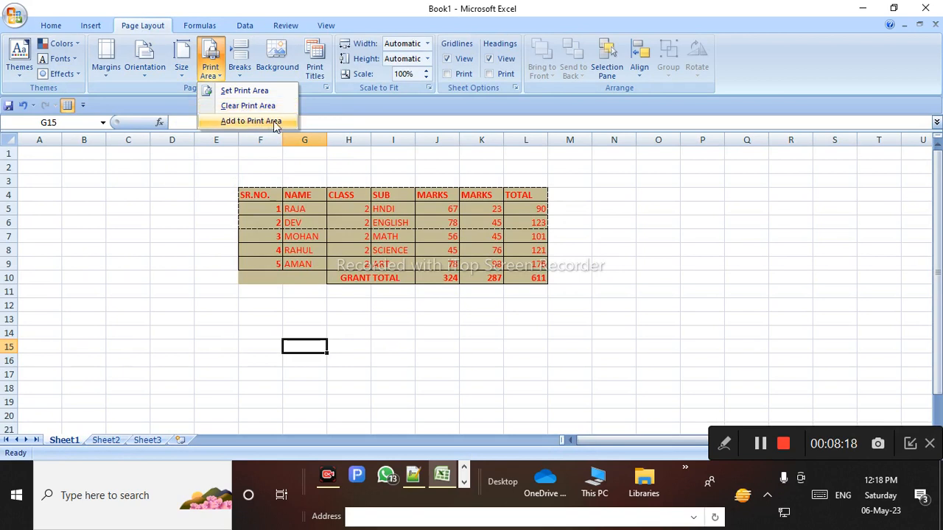
click(276, 108)
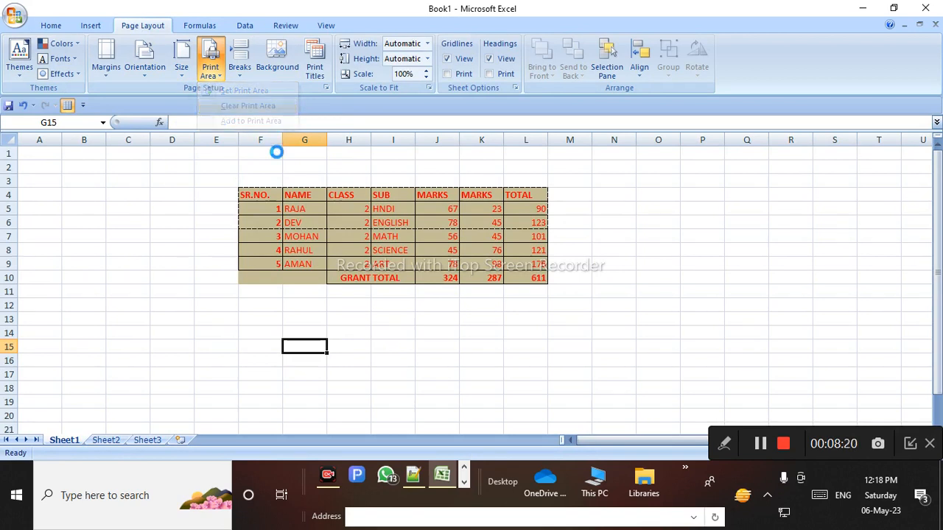
drag(252, 185, 525, 249)
click(482, 245)
drag(248, 198, 524, 243)
click(210, 64)
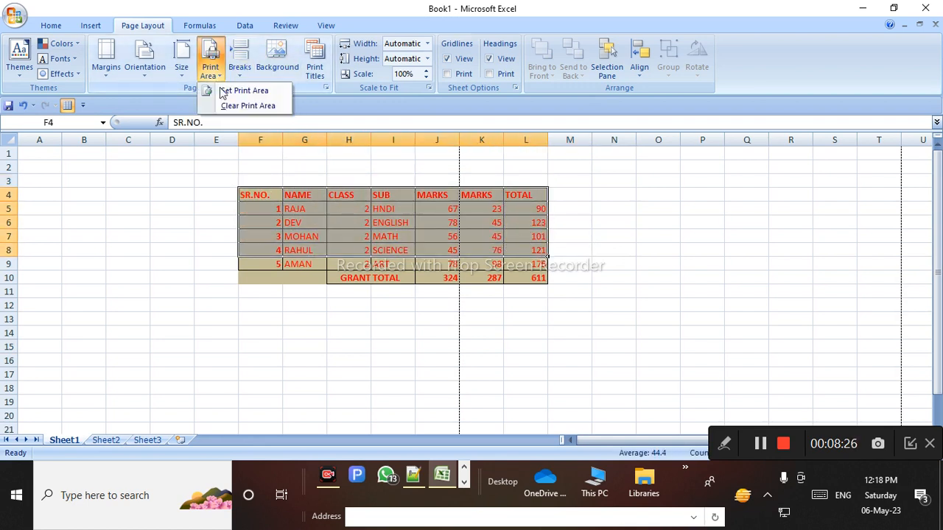
click(227, 92)
click(310, 297)
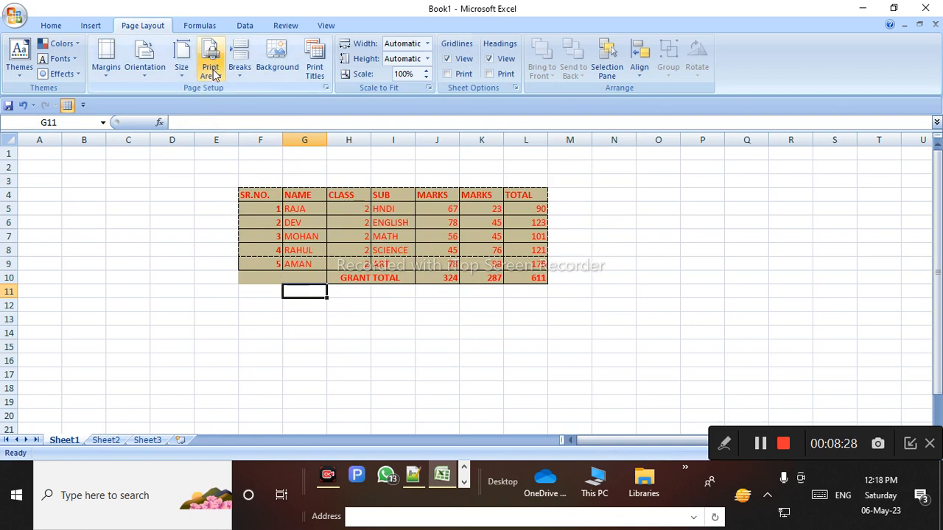
Add the fifth student's row, F9:L9, to the print area
click(210, 67)
click(265, 268)
drag(257, 265, 529, 265)
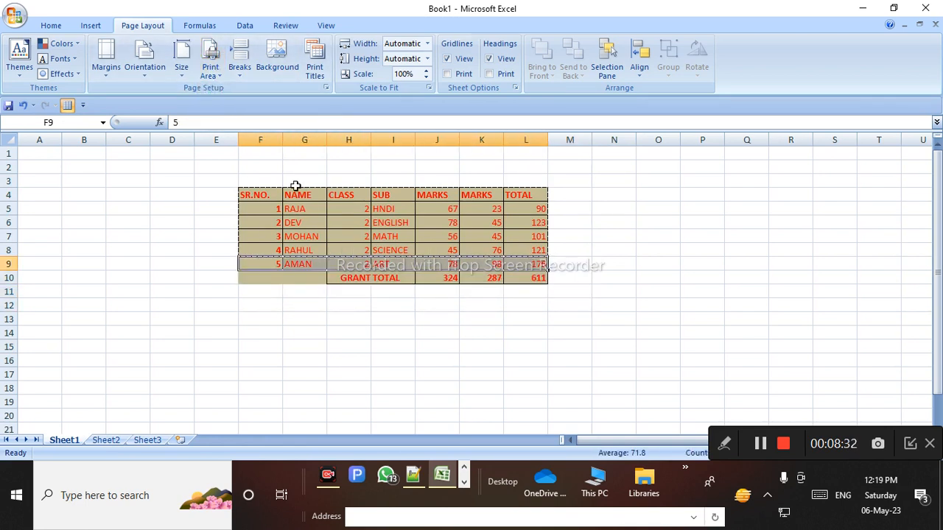
click(210, 65)
click(234, 122)
click(296, 319)
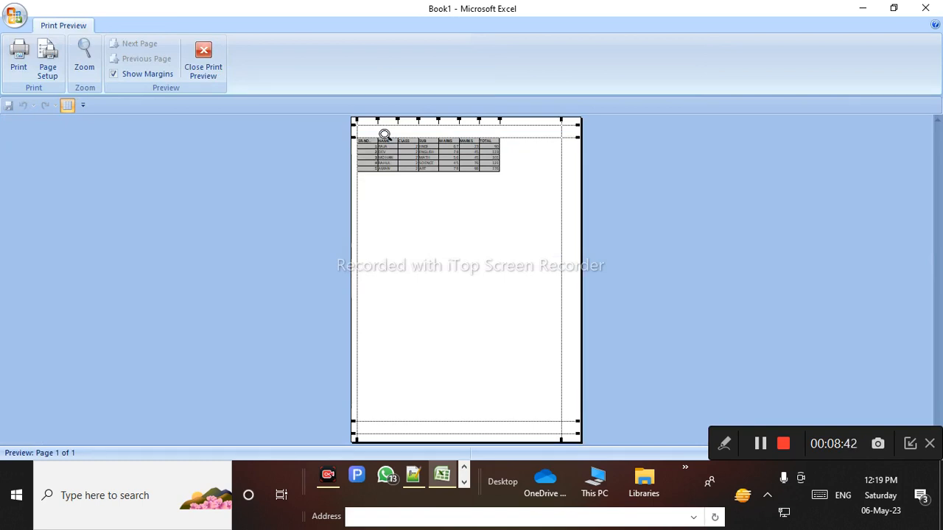
Dismiss the Windows search panel and close the print preview to return to Sheet1
click(212, 527)
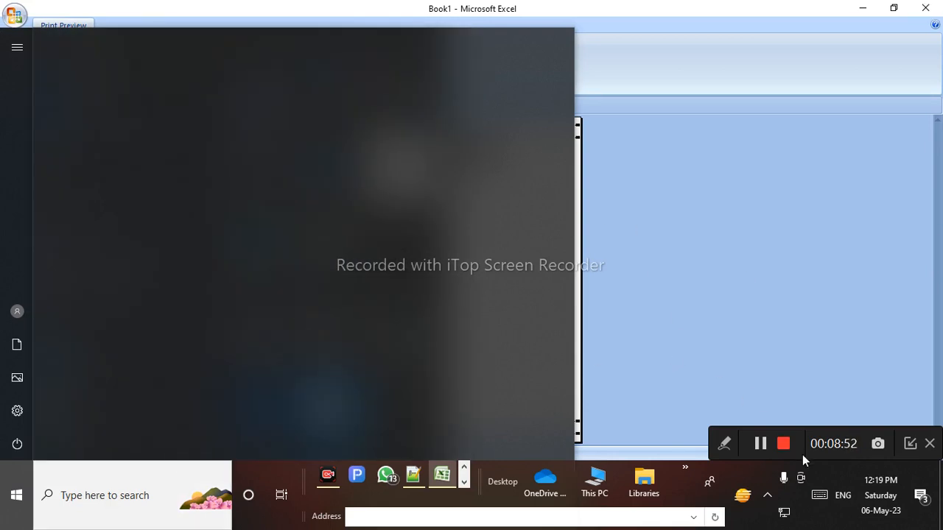
click(766, 447)
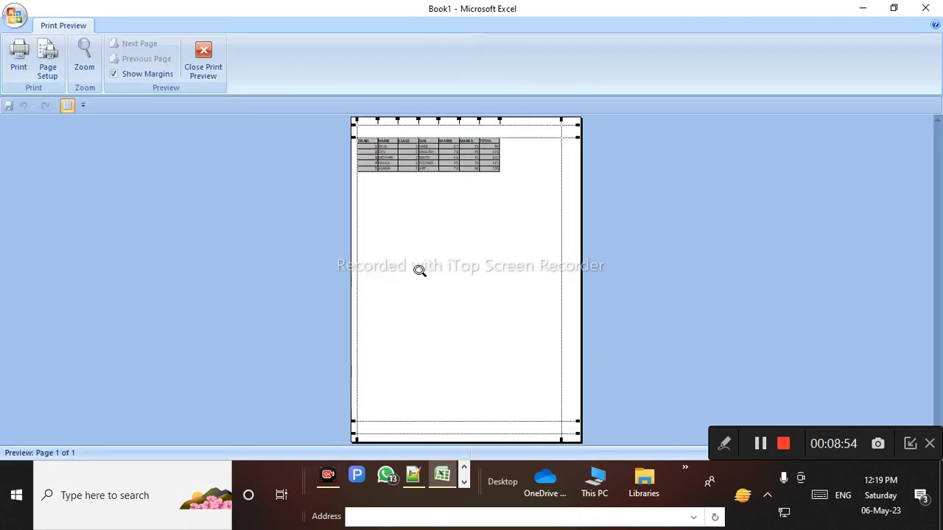
click(204, 59)
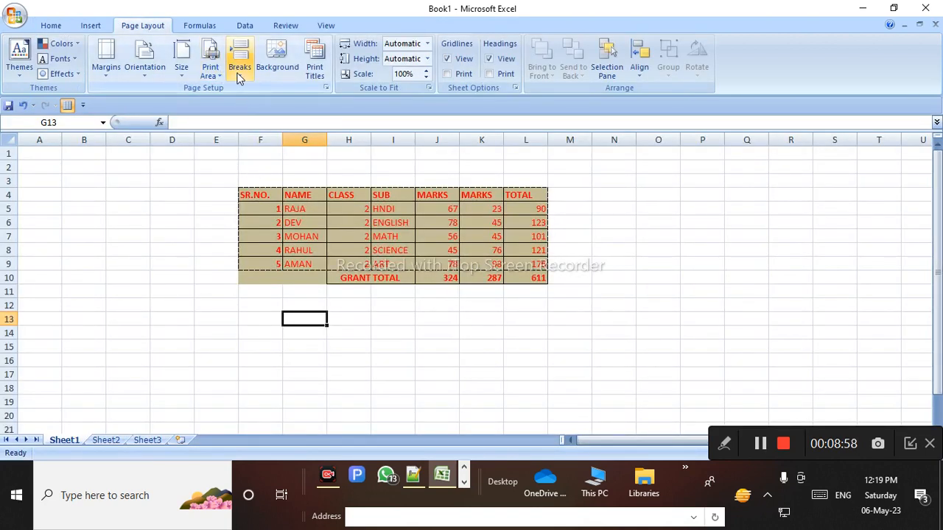
click(242, 74)
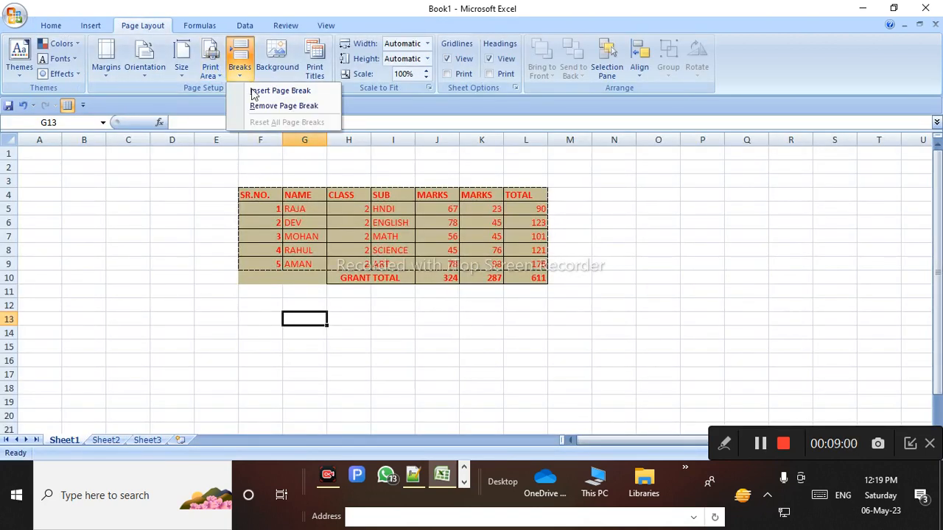
click(308, 91)
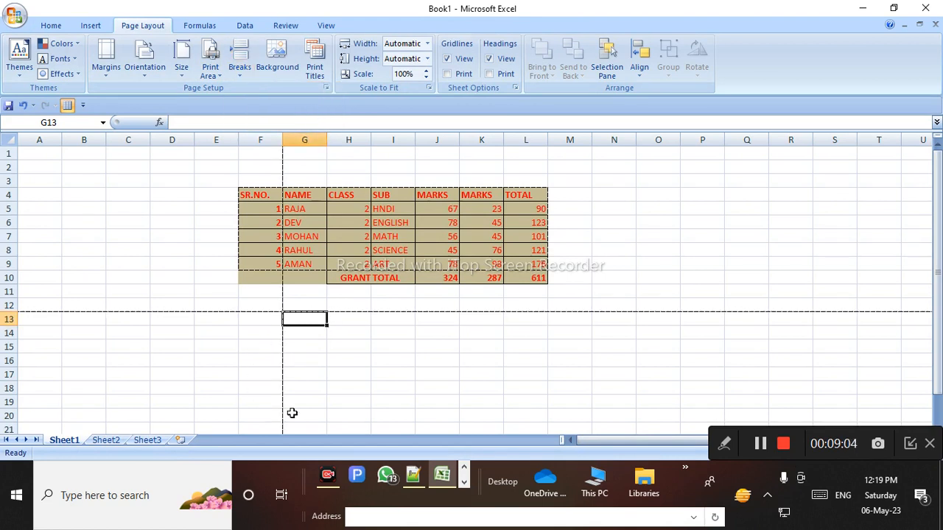
click(724, 444)
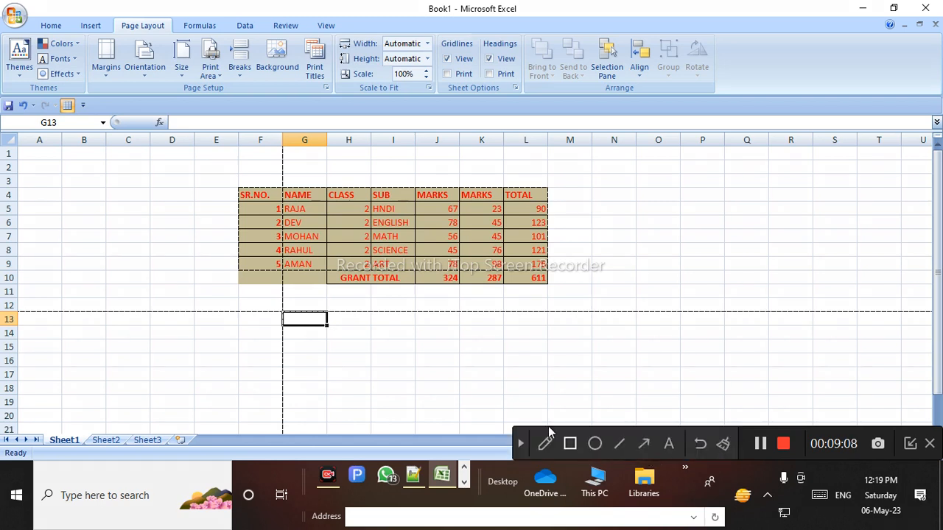
click(548, 446)
mouse_move(293, 283)
mouse_down()
mouse_move(381, 355)
mouse_move(233, 331)
mouse_move(255, 347)
mouse_up()
mouse_move(199, 215)
mouse_down()
mouse_move(196, 250)
mouse_move(216, 234)
mouse_move(213, 251)
mouse_move(243, 221)
mouse_move(250, 245)
mouse_move(154, 253)
mouse_move(150, 211)
mouse_up()
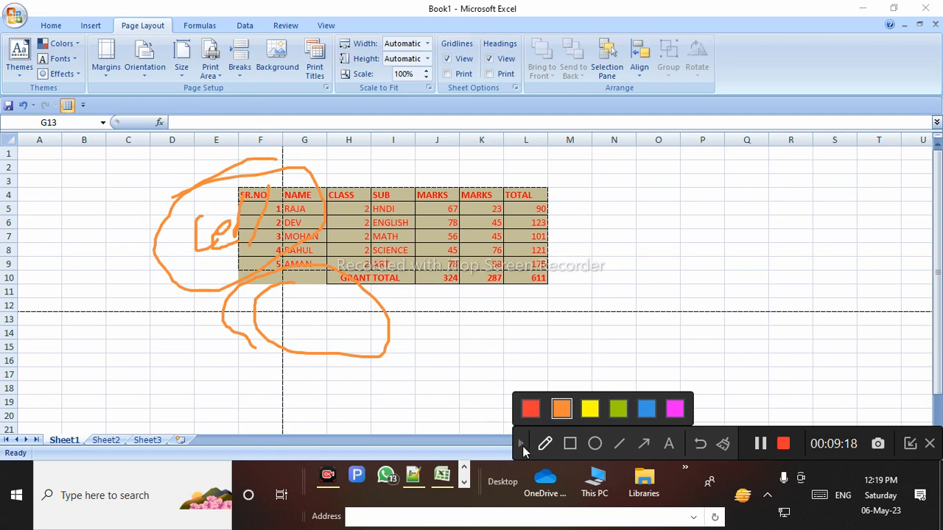
click(521, 444)
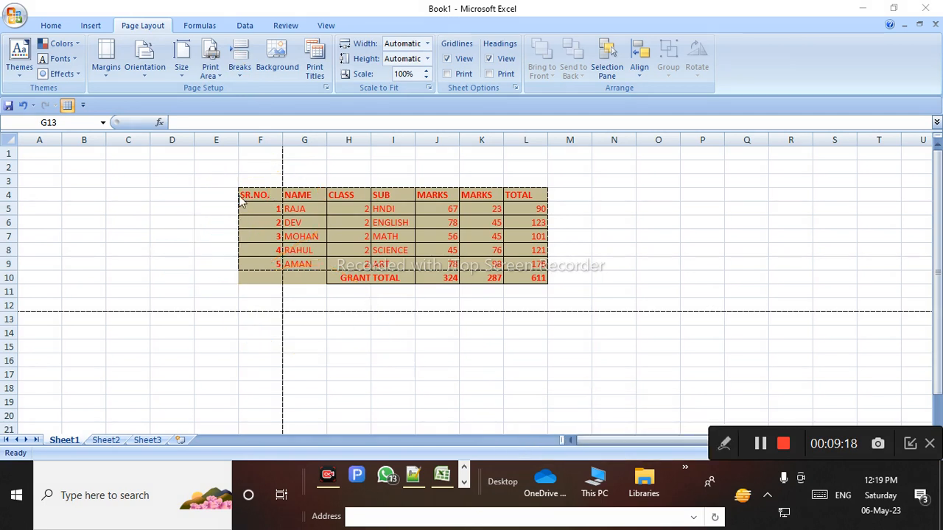
click(246, 70)
click(272, 106)
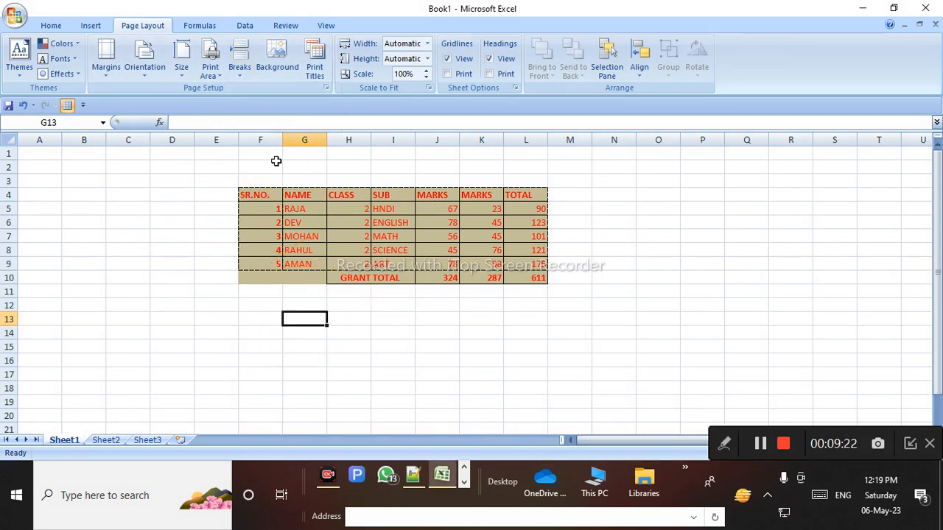
click(246, 71)
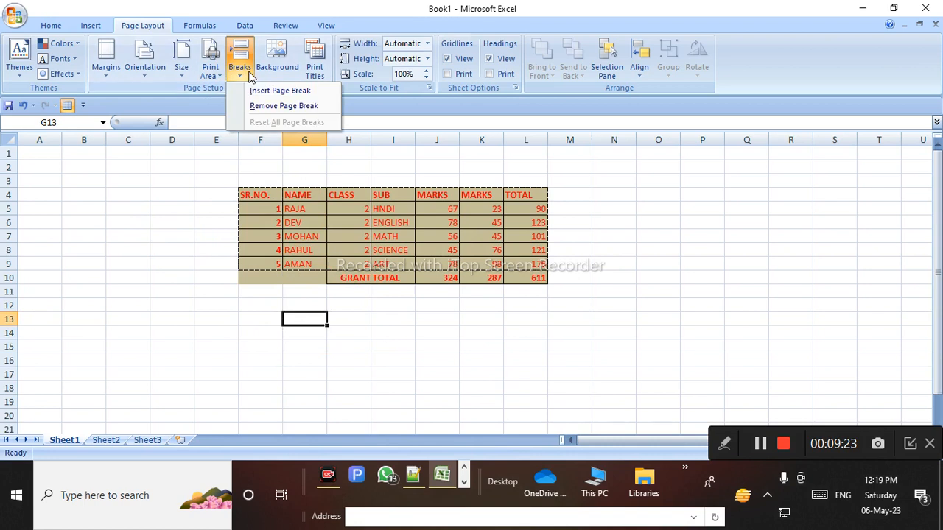
click(280, 91)
click(238, 76)
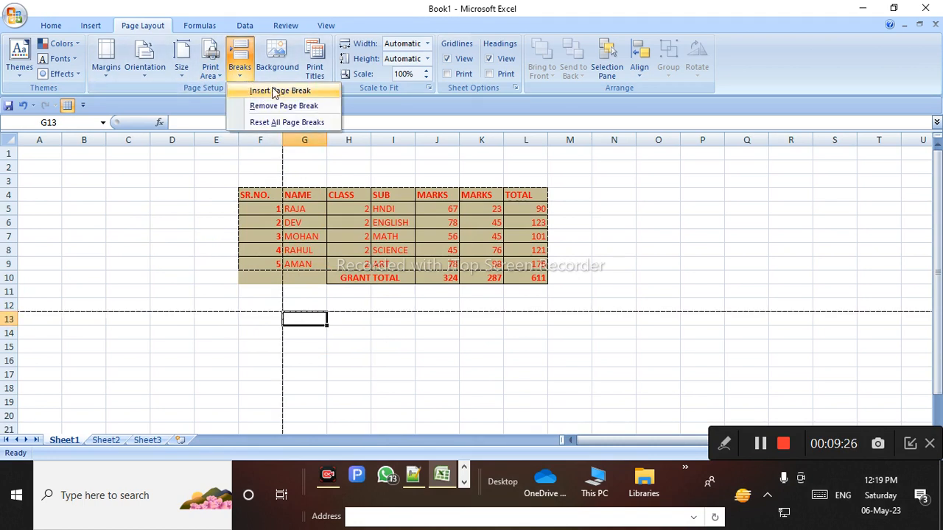
click(276, 91)
click(389, 355)
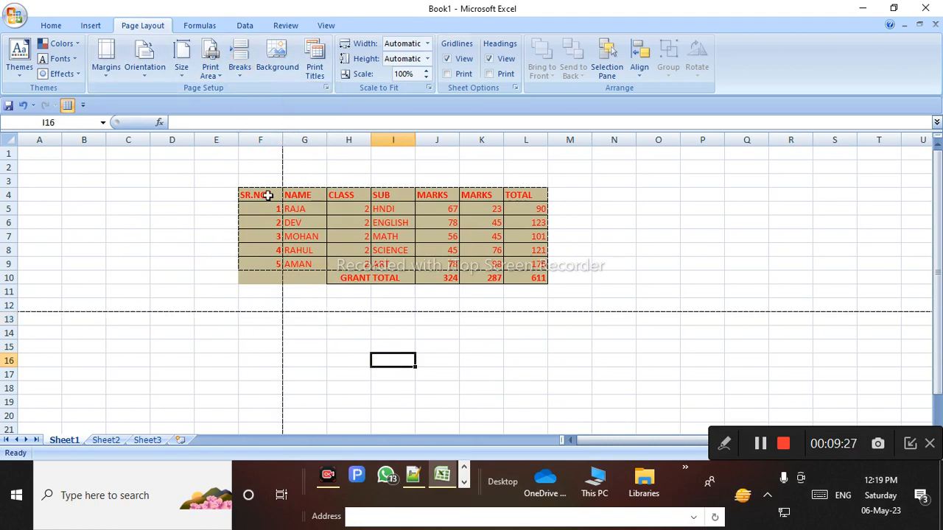
click(239, 68)
click(253, 89)
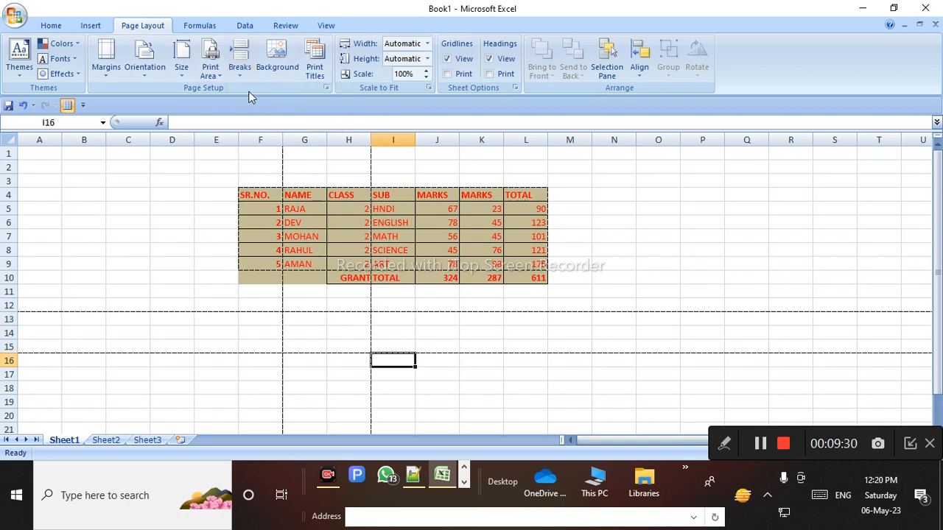
click(240, 68)
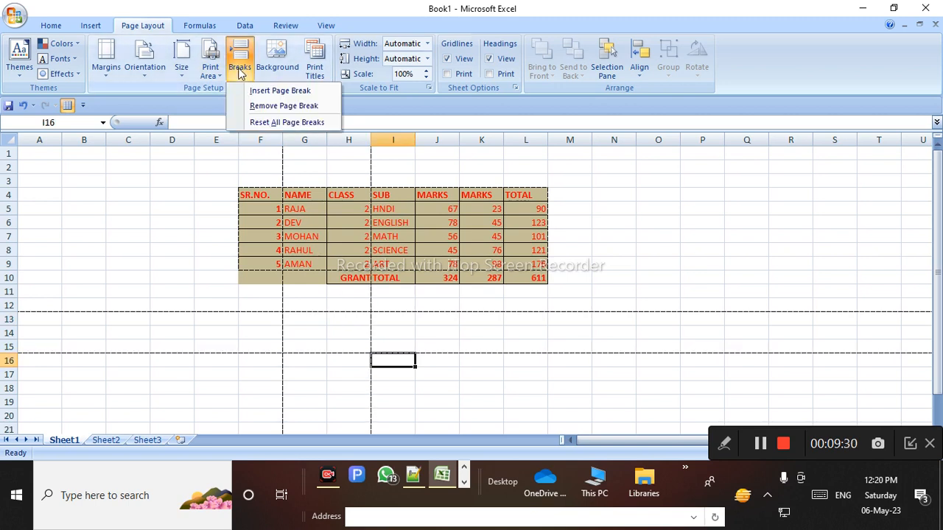
click(288, 123)
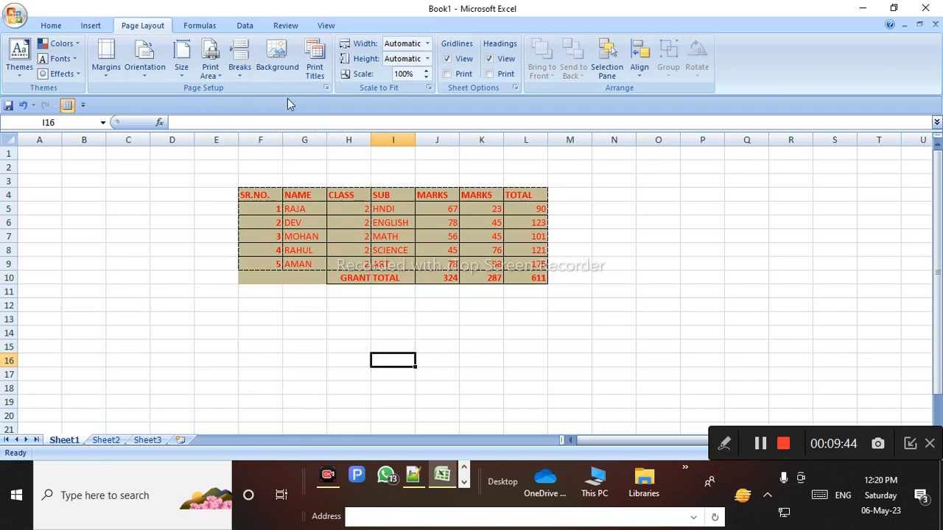
click(280, 70)
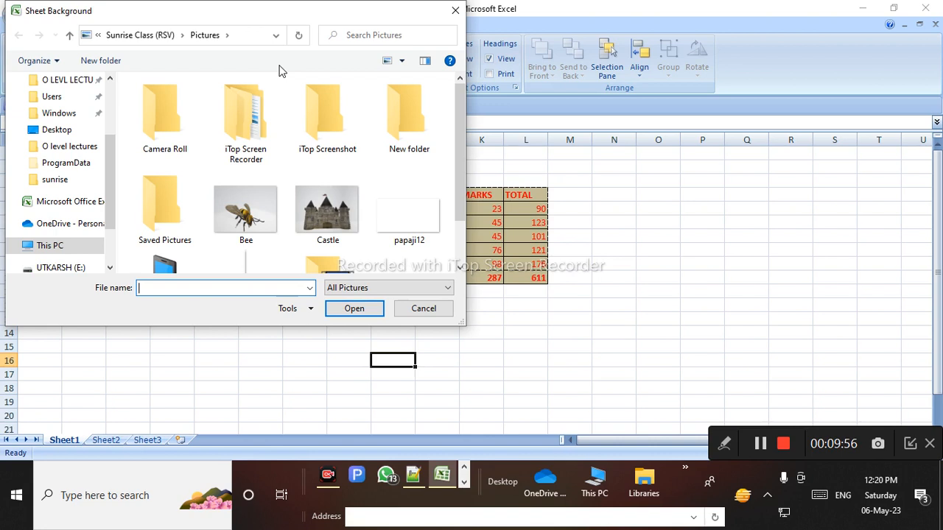
scroll(265, 147, down, 1)
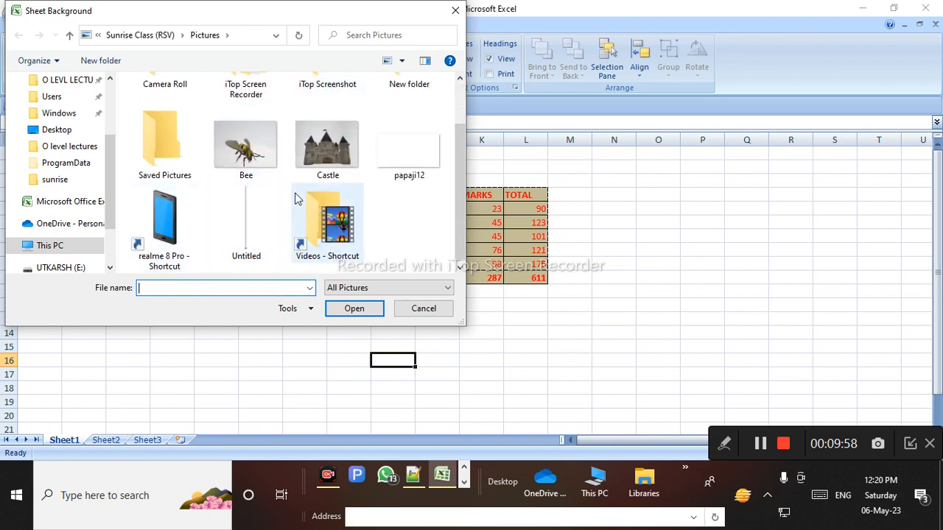
click(317, 151)
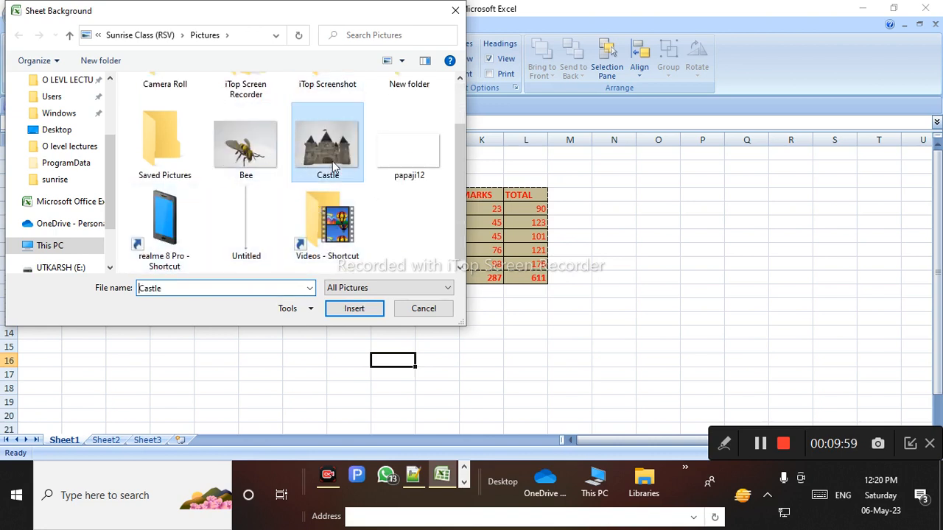
click(244, 150)
click(357, 311)
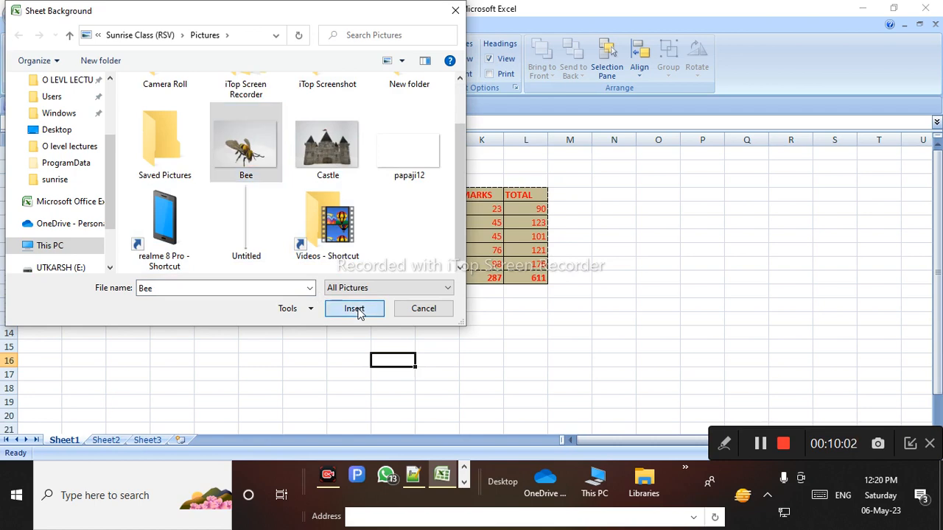
scroll(276, 389, down, 5)
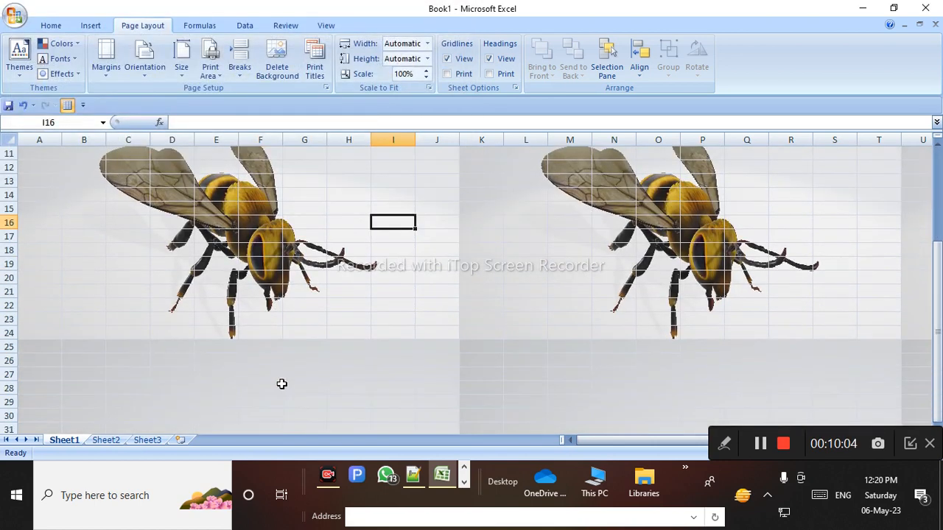
scroll(290, 374, down, 6)
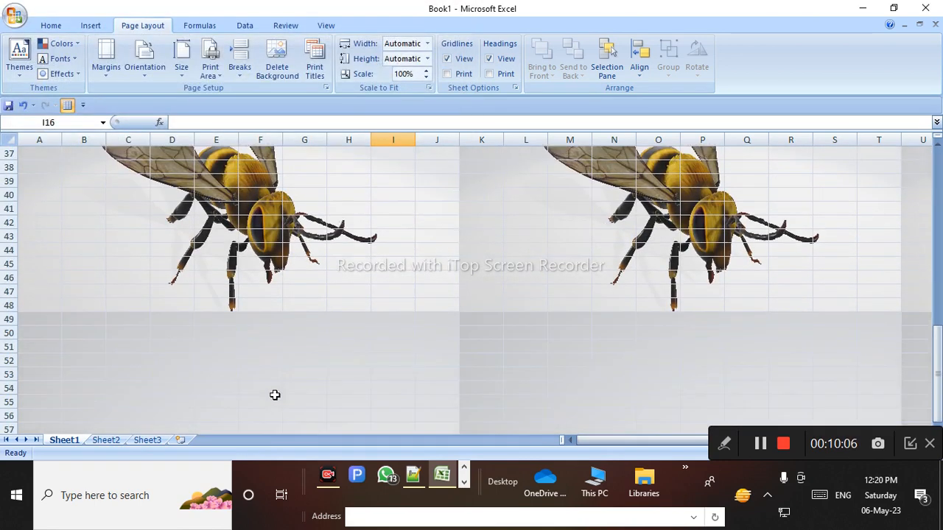
scroll(284, 393, up, 5)
click(287, 393)
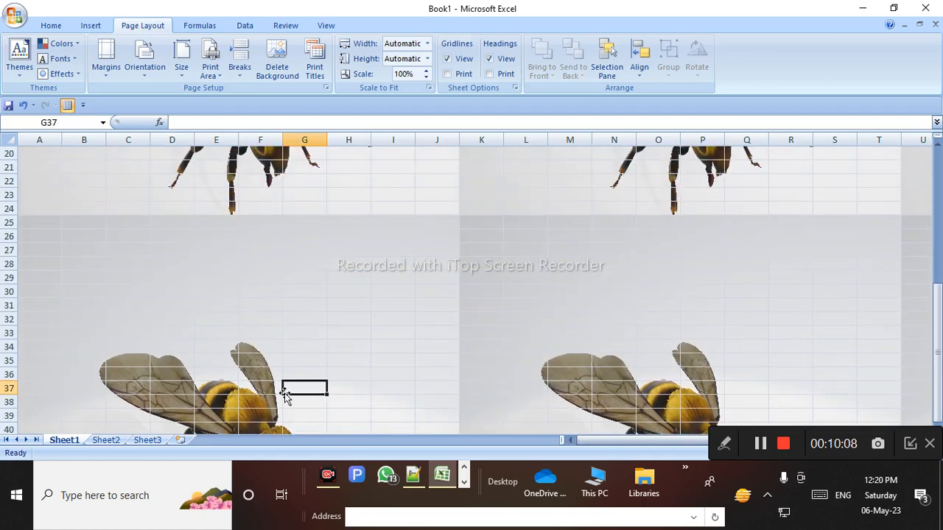
scroll(310, 392, up, 3)
scroll(313, 392, up, 3)
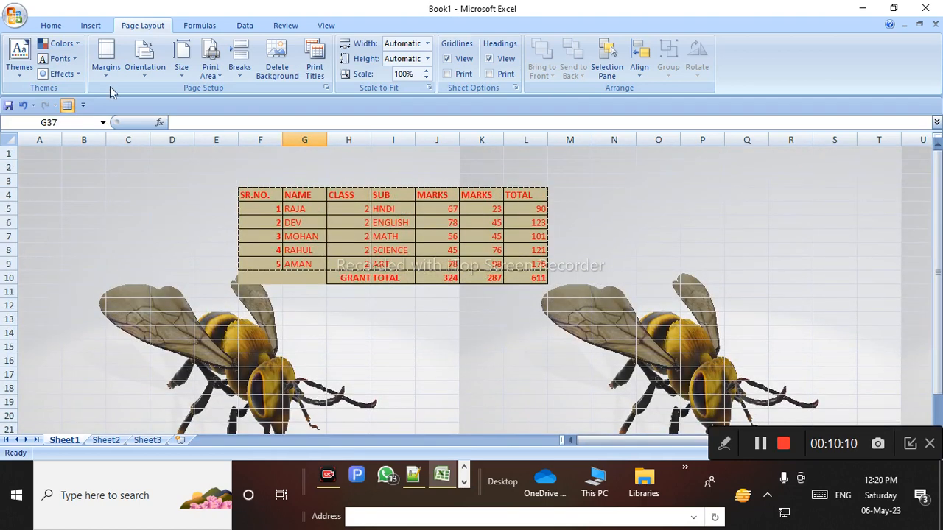
click(14, 18)
mouse_move(44, 168)
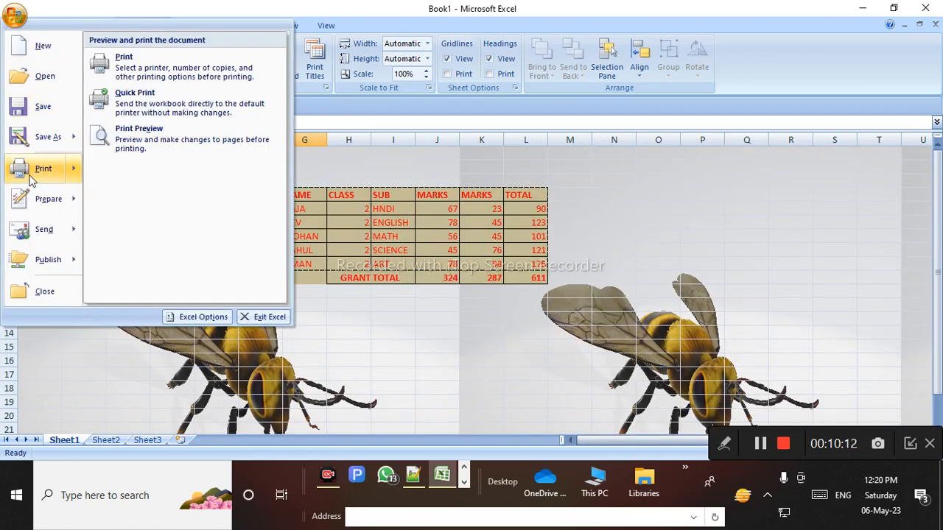
click(155, 145)
click(461, 189)
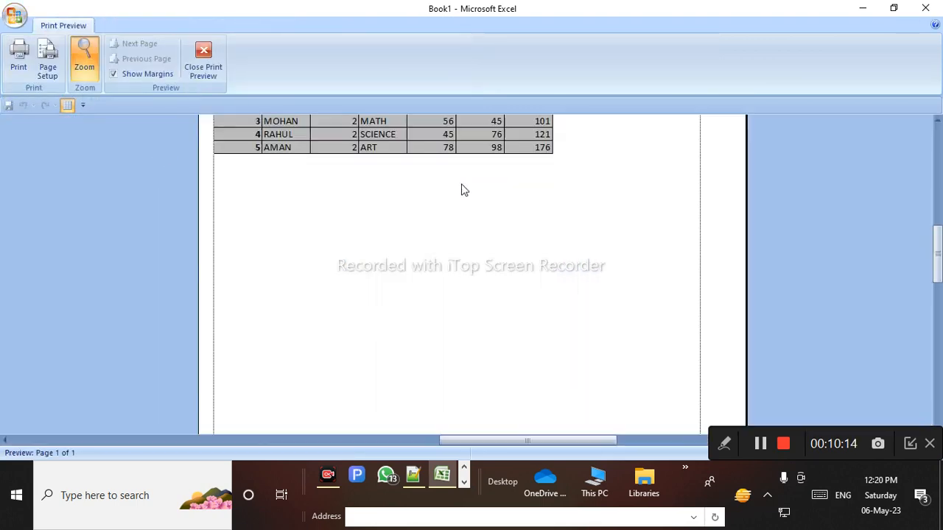
click(211, 68)
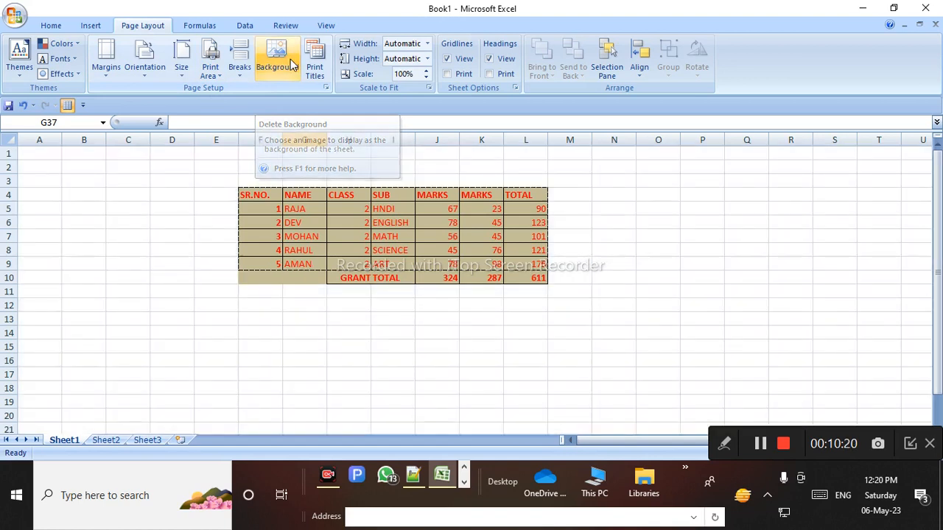
click(291, 65)
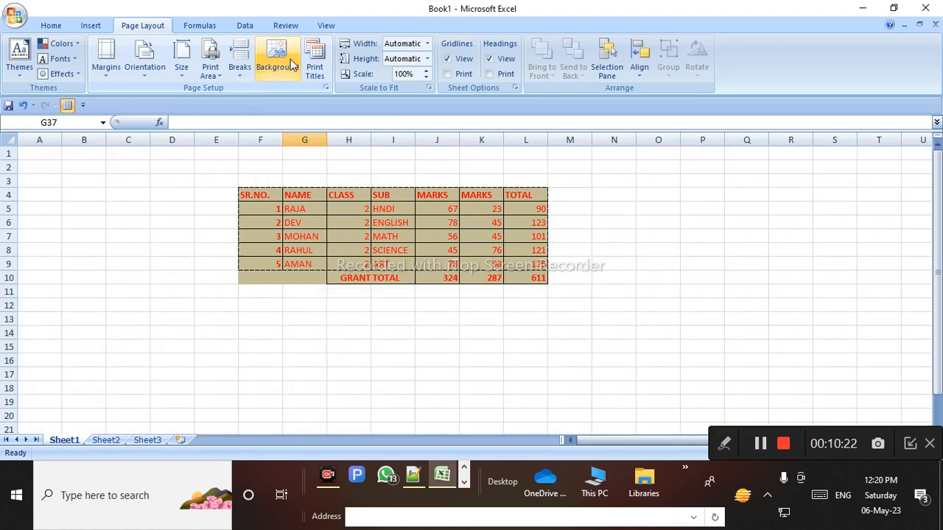
In Page Setup's Sheet tab, replace the print area with F4:L9 picked on the sheet
click(314, 62)
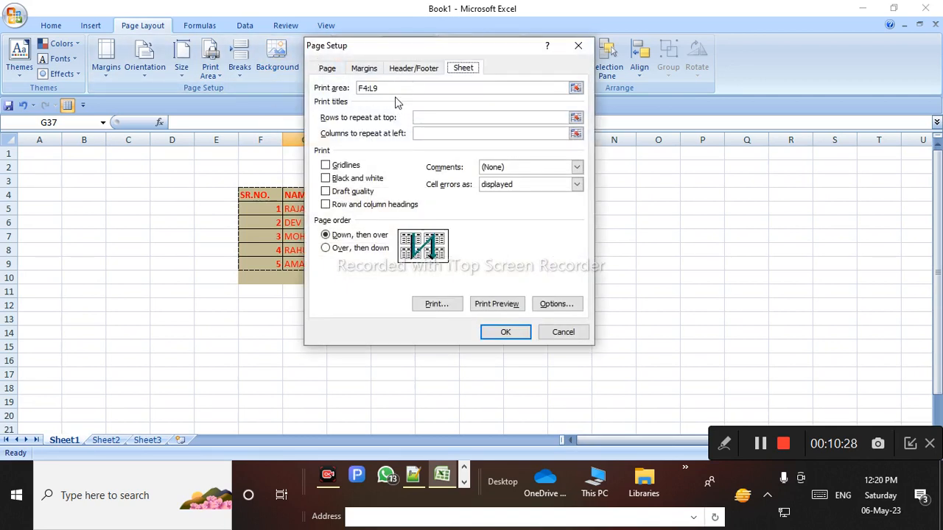
double_click(404, 90)
key(BackSpace)
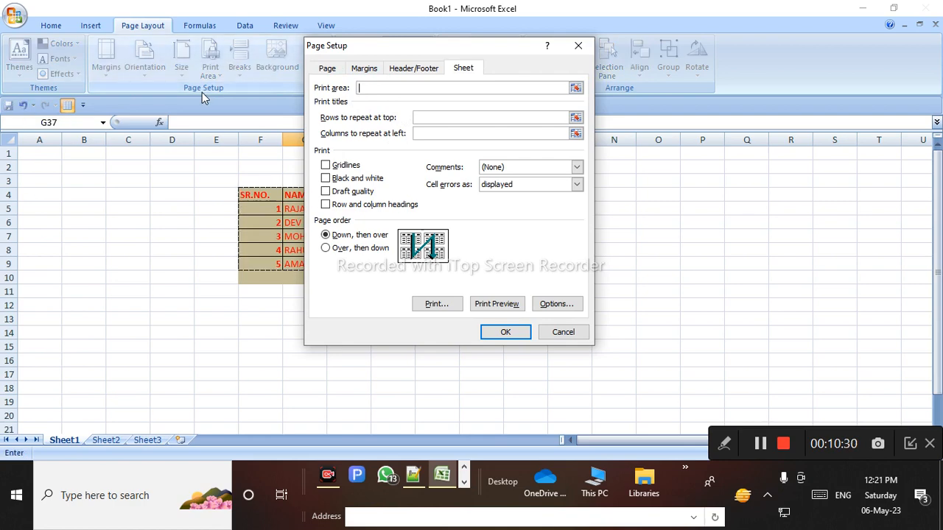
drag(396, 50, 22, 165)
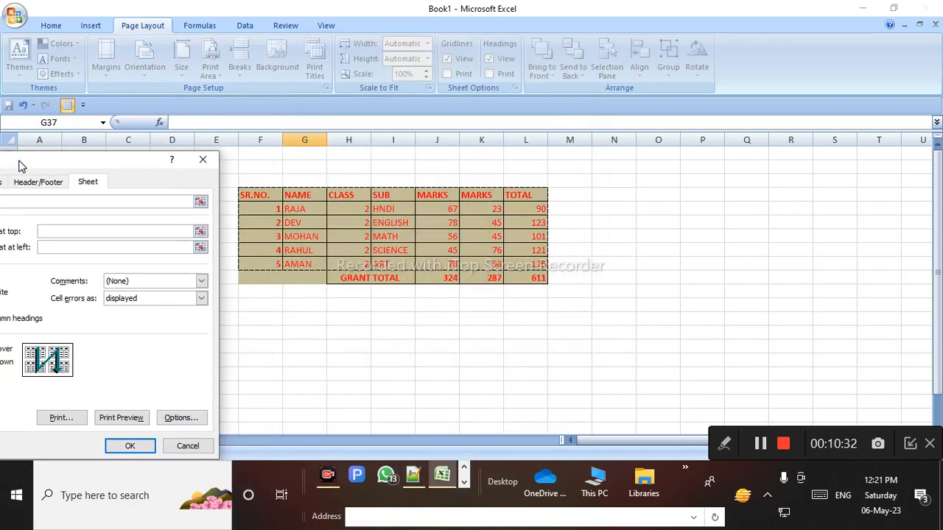
drag(248, 198, 525, 260)
drag(143, 164, 316, 132)
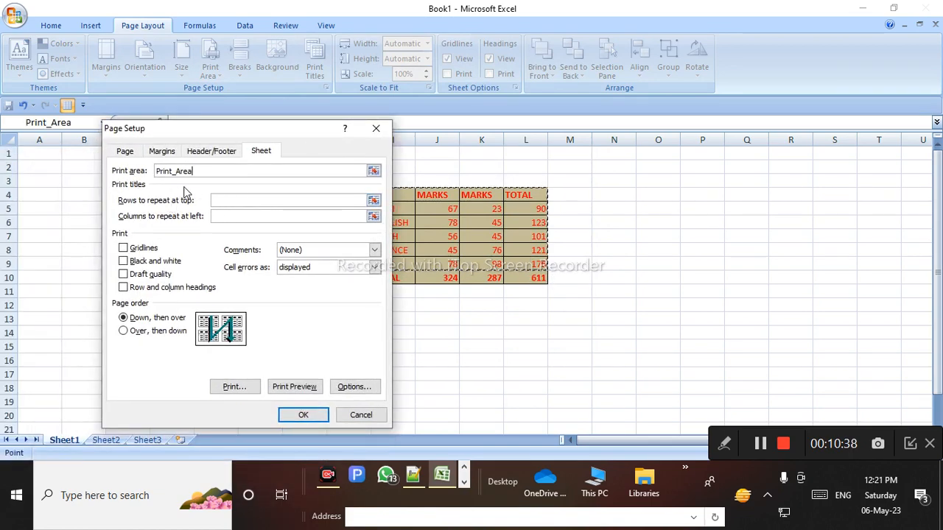
Set rows $4:$9 to repeat at the top of each printed page
click(232, 199)
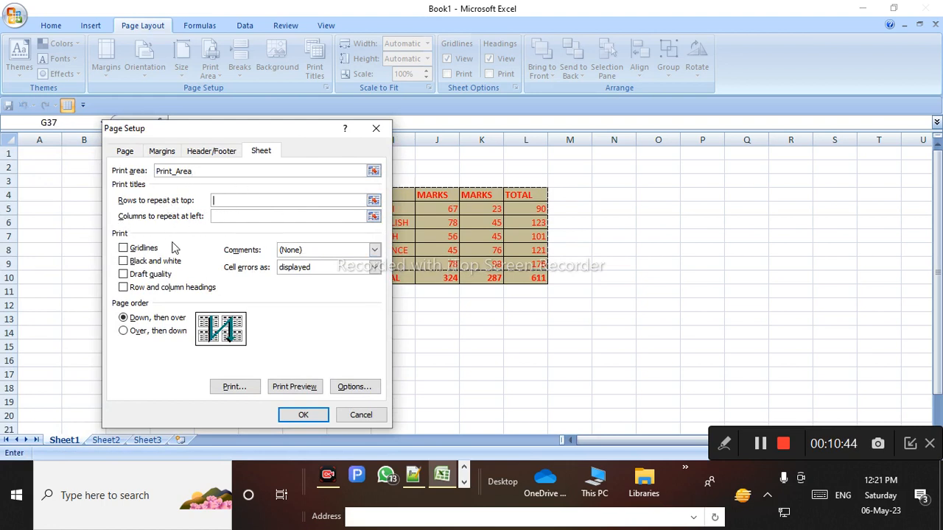
click(373, 201)
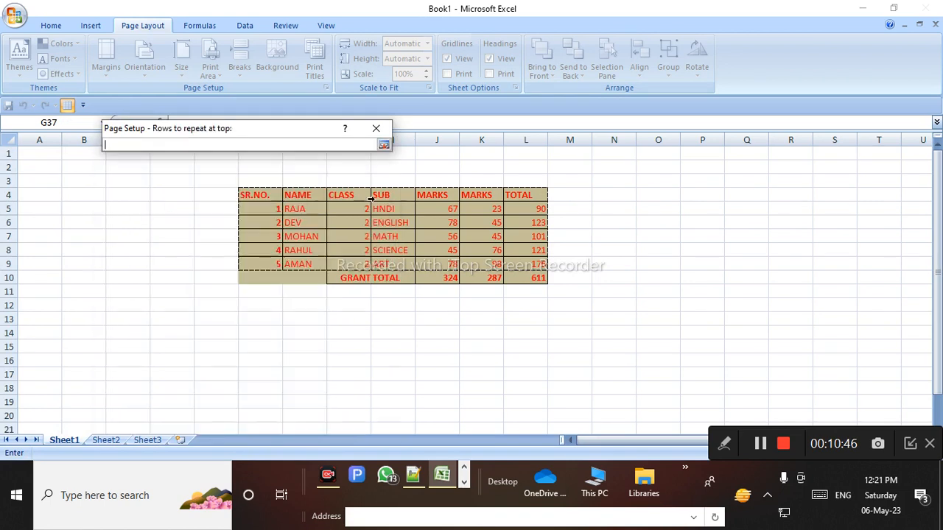
drag(9, 194, 9, 264)
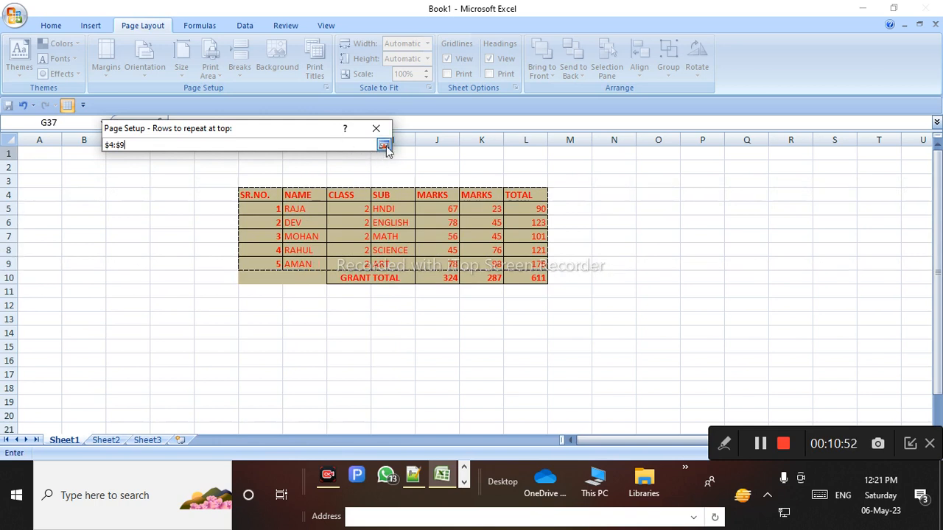
click(384, 144)
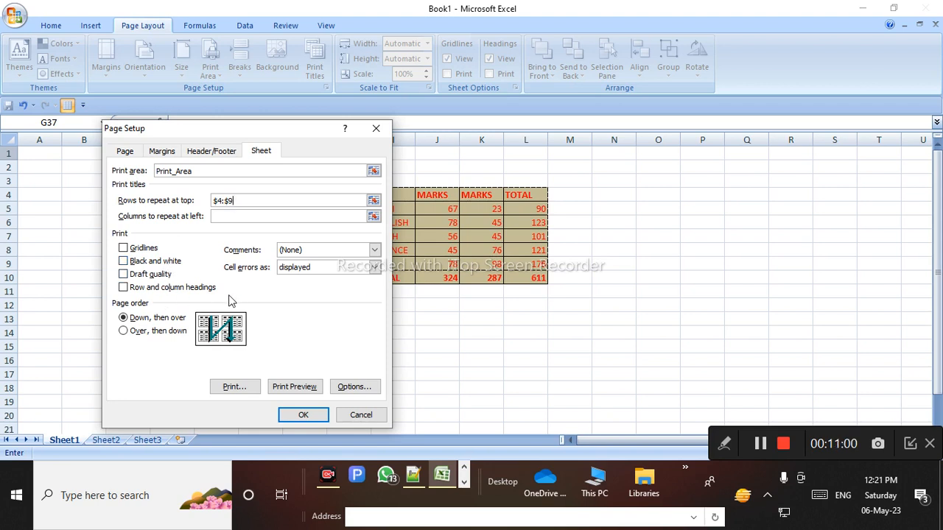
Review the Comments setting and keep Cell errors printed as displayed
click(325, 250)
click(312, 261)
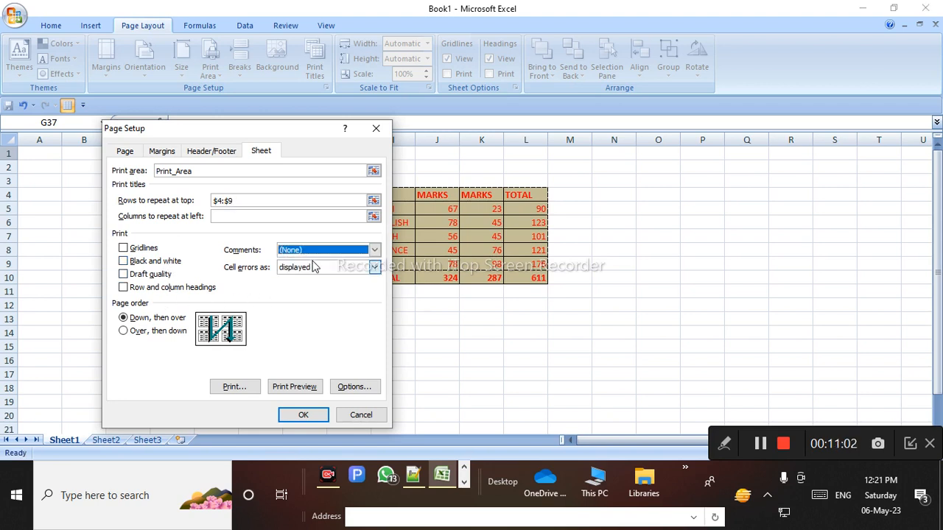
click(318, 272)
click(321, 280)
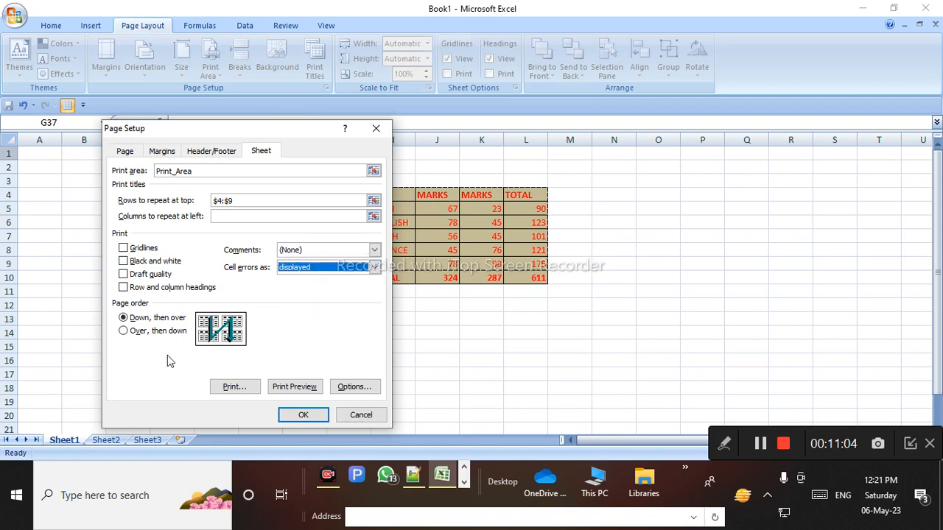
Preview the marks table printout, zooming in and out, then close the preview
click(292, 386)
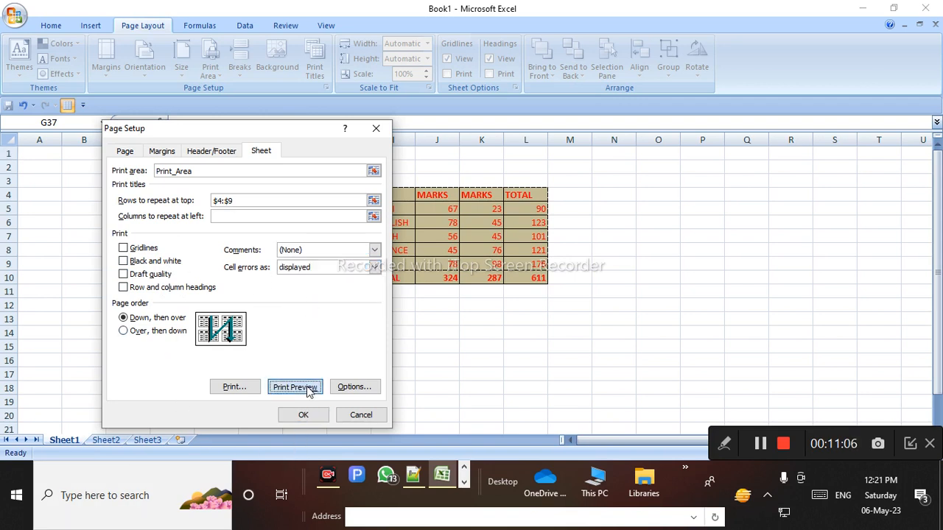
scroll(273, 325, up, 3)
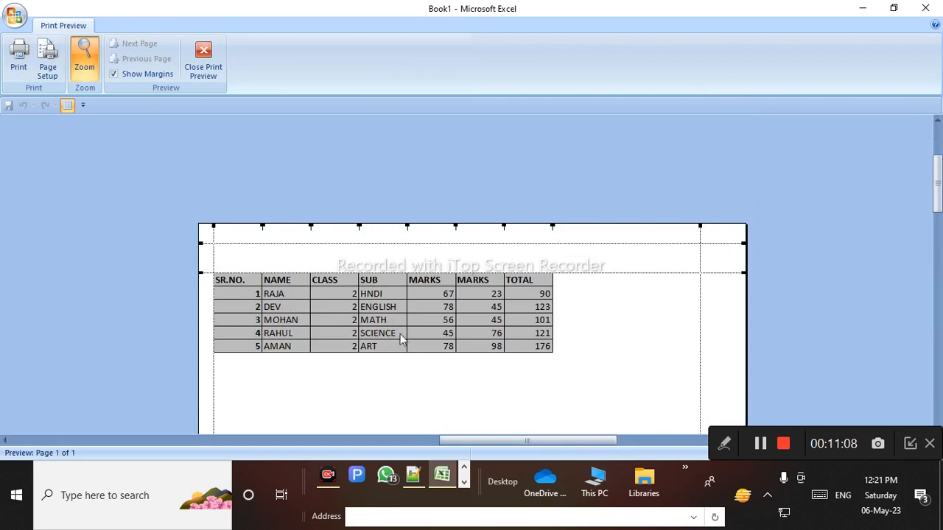
click(389, 344)
click(413, 303)
scroll(369, 250, up, 2)
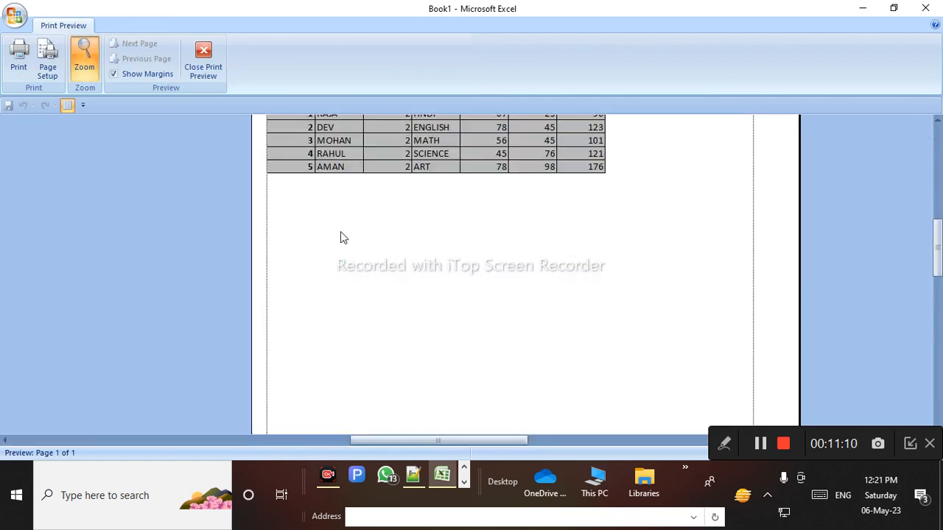
click(346, 221)
click(452, 196)
click(206, 65)
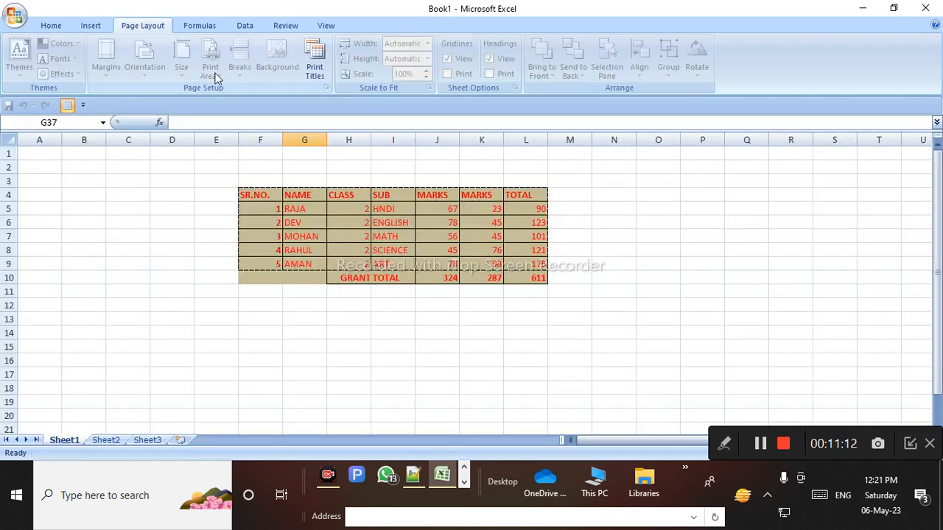
click(313, 71)
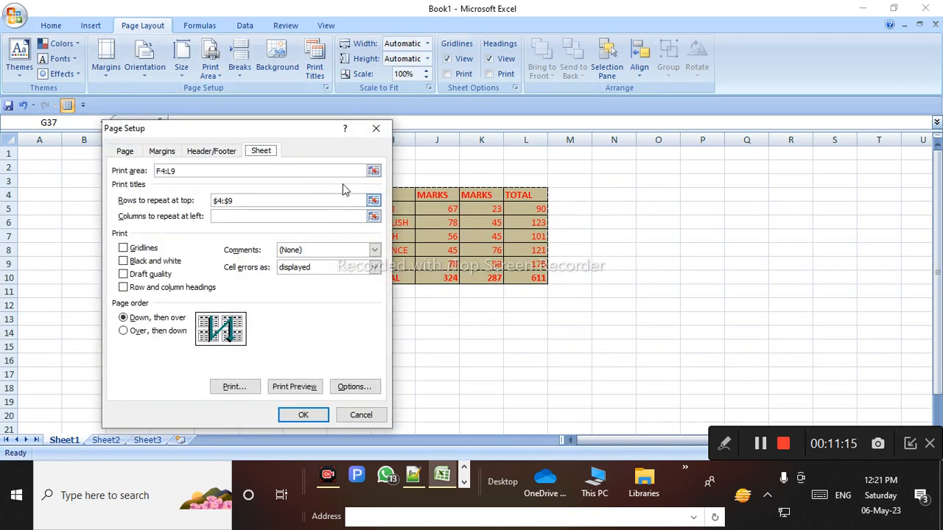
click(159, 152)
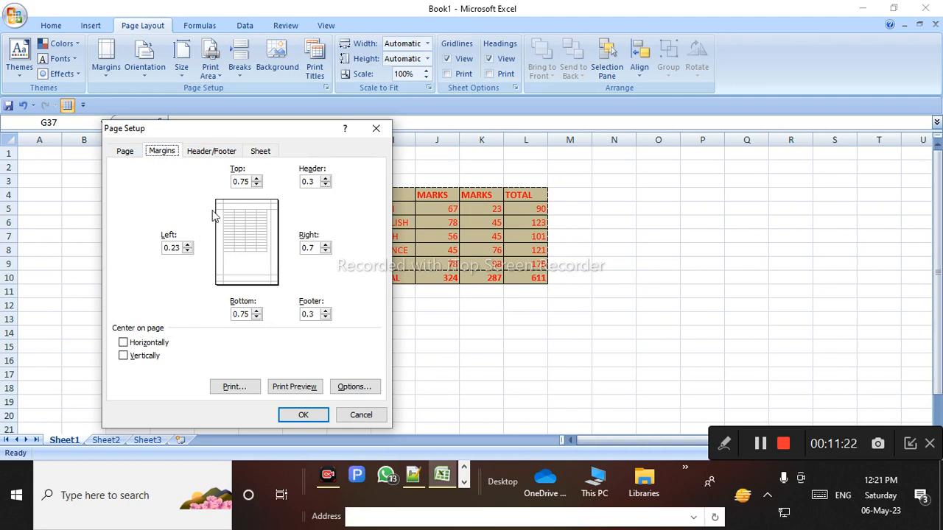
click(221, 152)
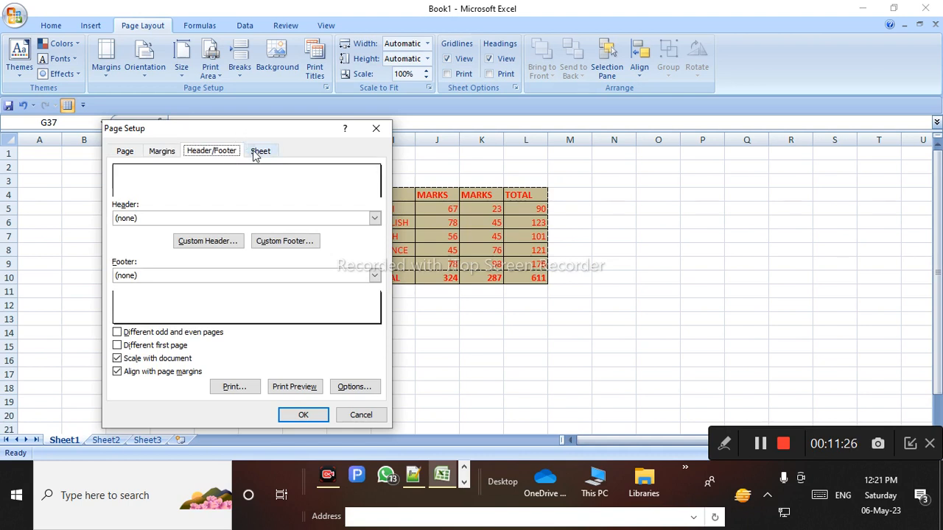
click(254, 155)
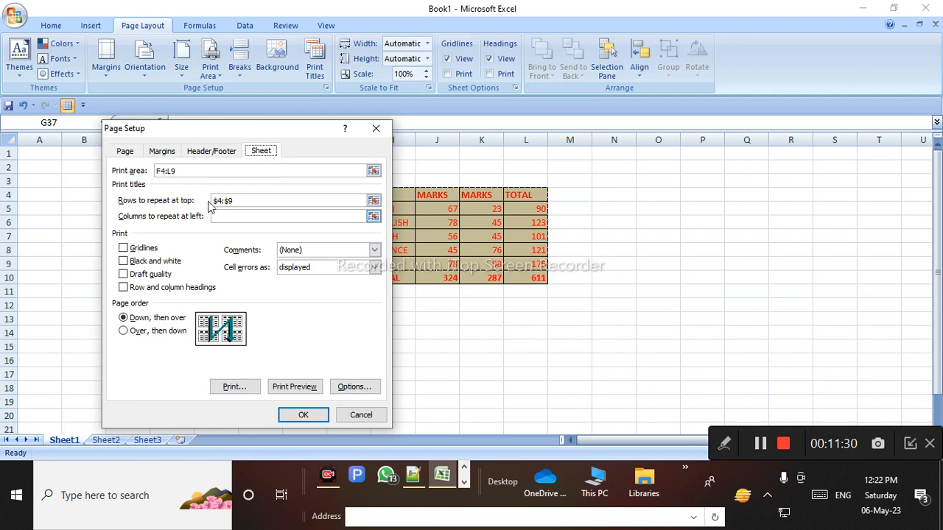
click(130, 153)
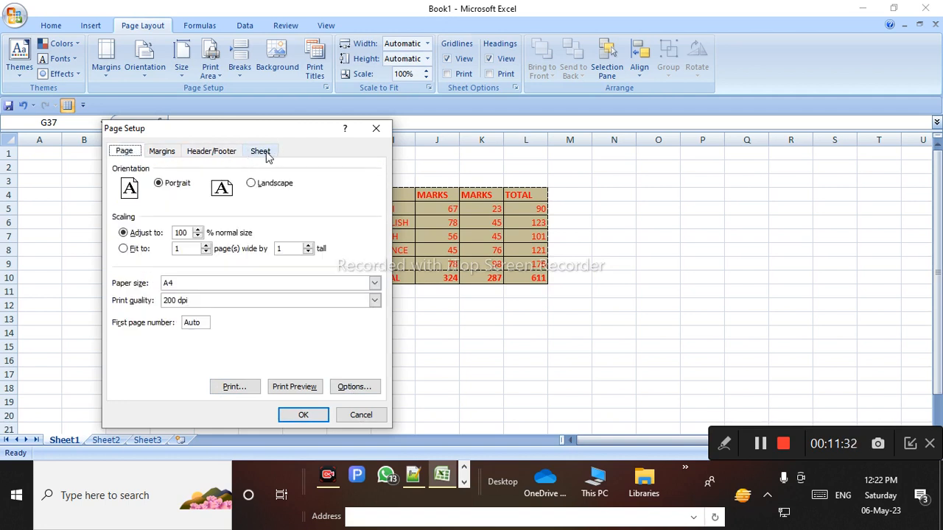
click(267, 155)
click(126, 155)
click(269, 187)
click(170, 185)
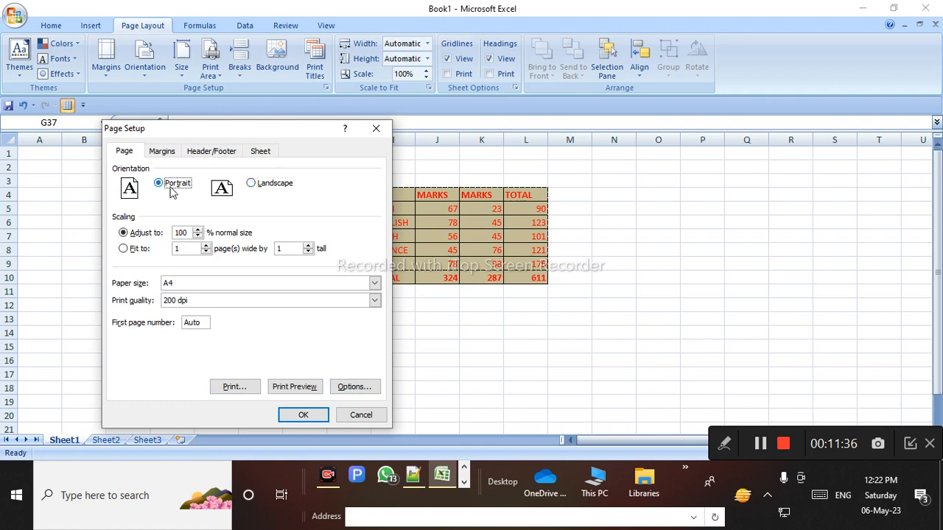
click(200, 231)
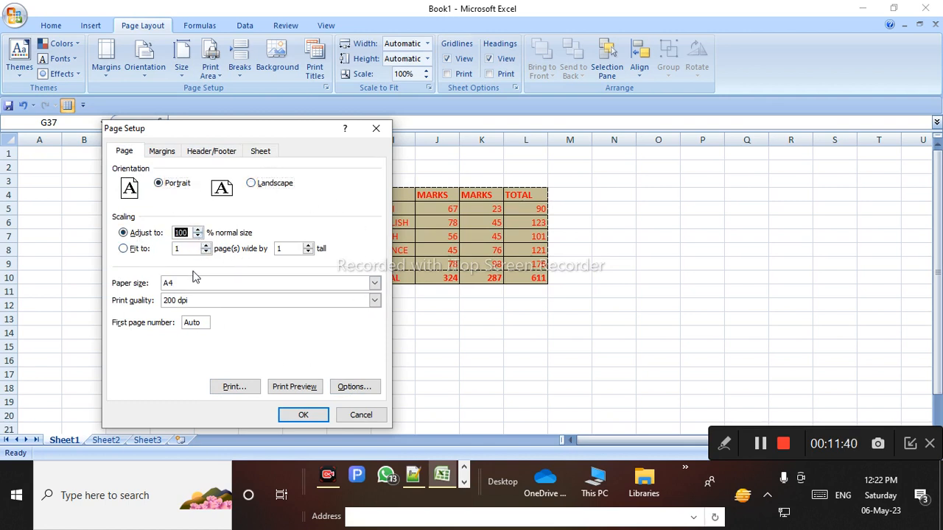
click(360, 414)
click(329, 326)
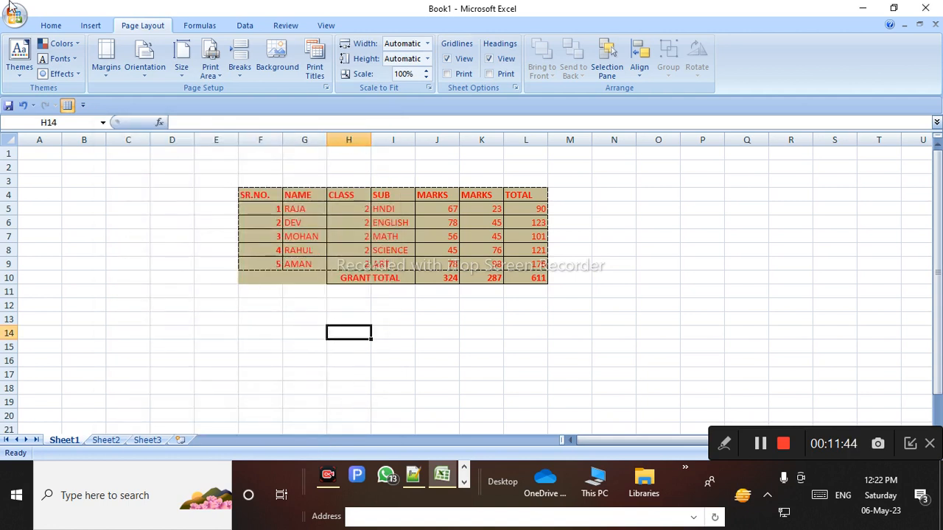
Scale the printout to fit 1 page wide by 1 page tall
click(428, 44)
click(425, 179)
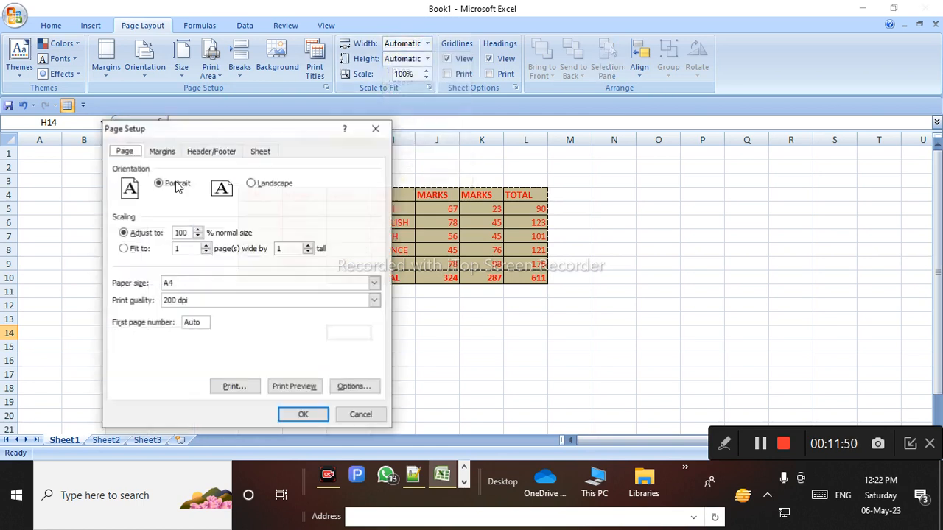
click(367, 133)
click(427, 44)
click(421, 60)
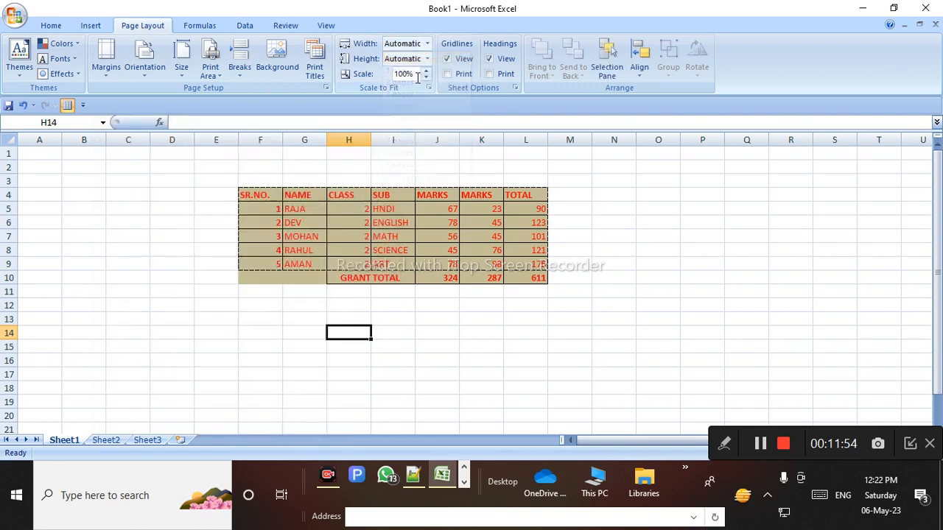
click(427, 44)
click(424, 58)
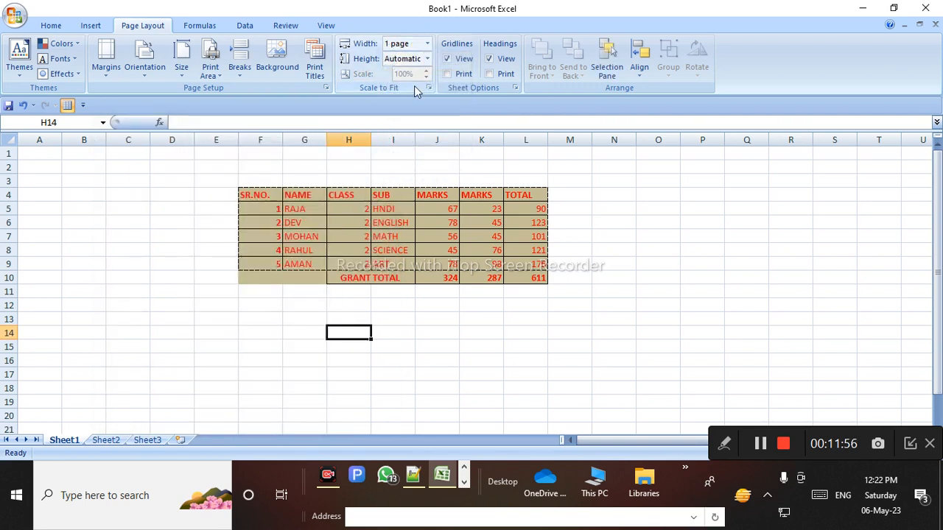
click(427, 60)
click(414, 88)
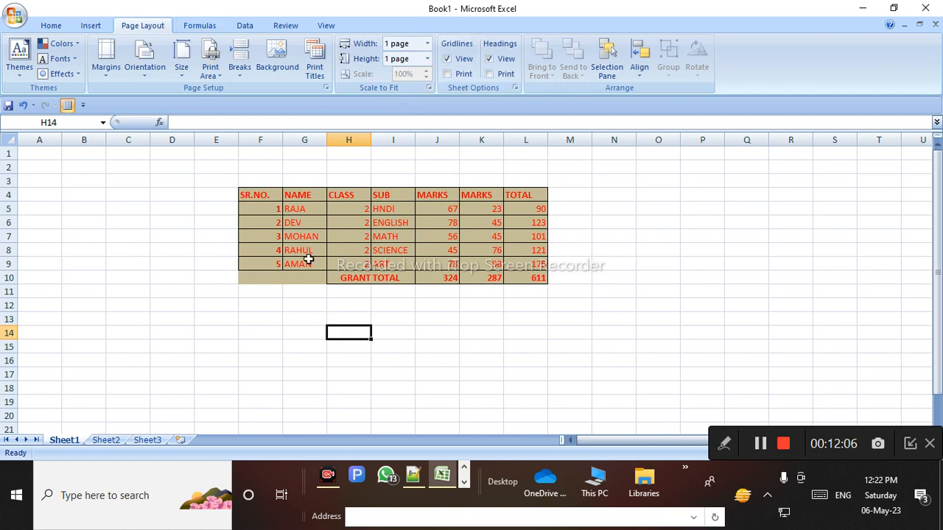
Select parts of the sheet and undo an accidental row 4 height change
click(294, 291)
drag(269, 195, 539, 305)
click(610, 253)
drag(219, 154, 398, 181)
drag(9, 202, 324, 356)
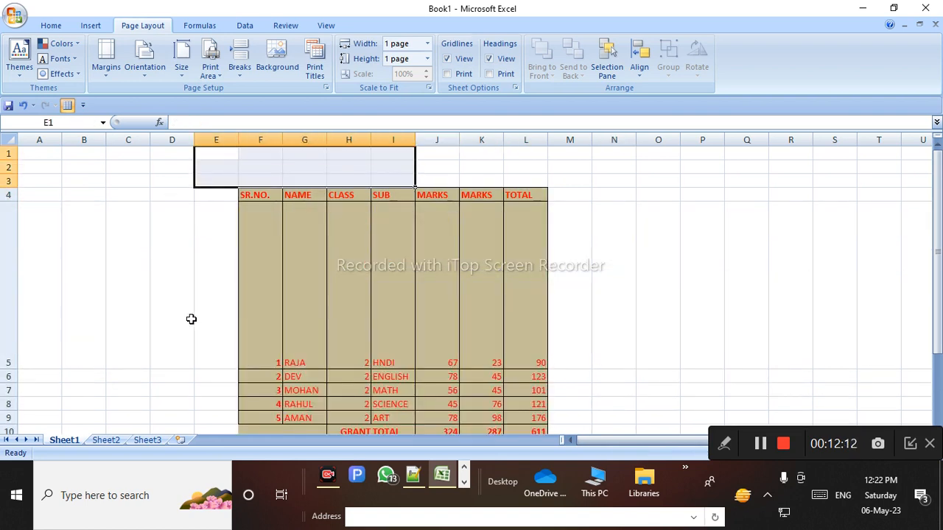
key(ctrl+z)
click(212, 290)
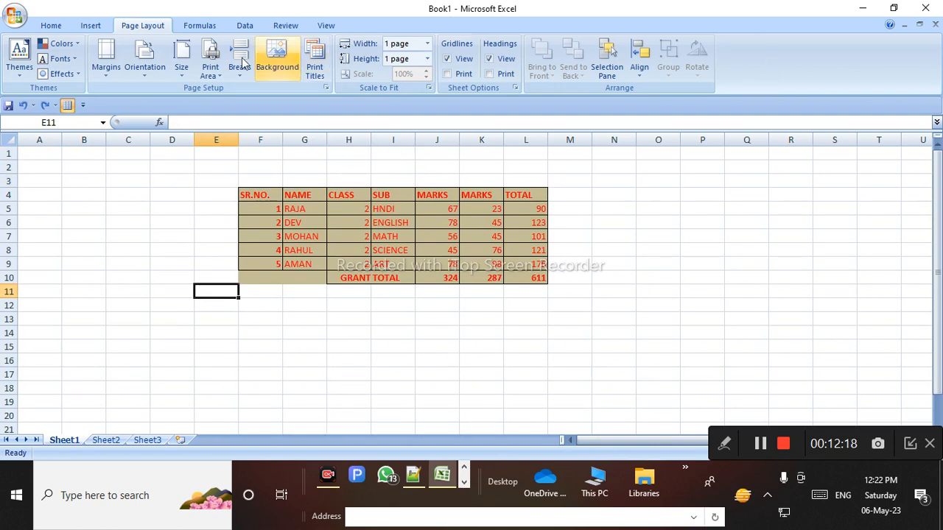
Preview the printed page from the Office menu, then close the preview
click(15, 15)
mouse_move(43, 170)
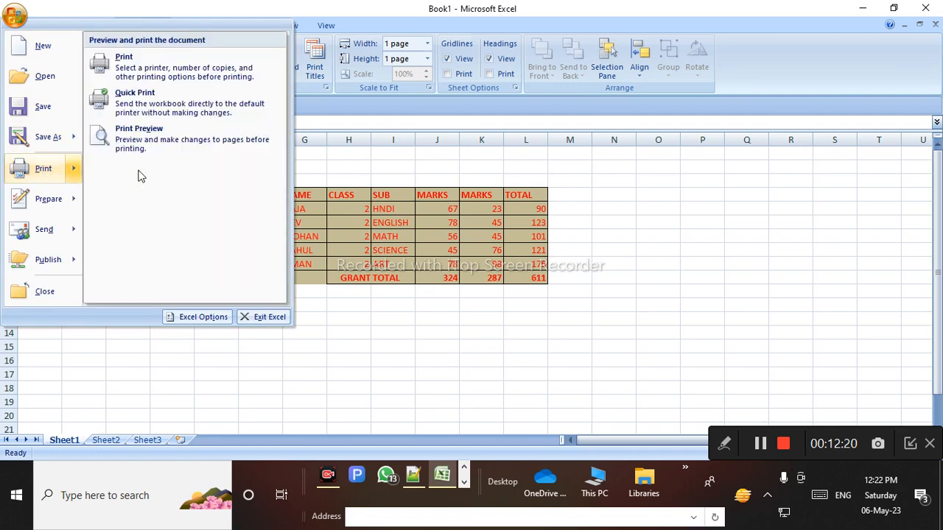
click(222, 151)
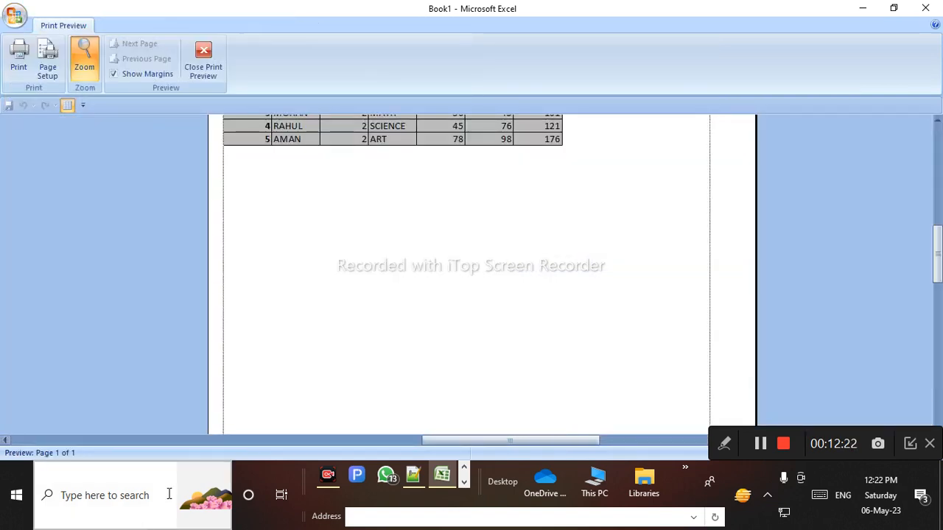
click(282, 282)
click(485, 180)
click(284, 132)
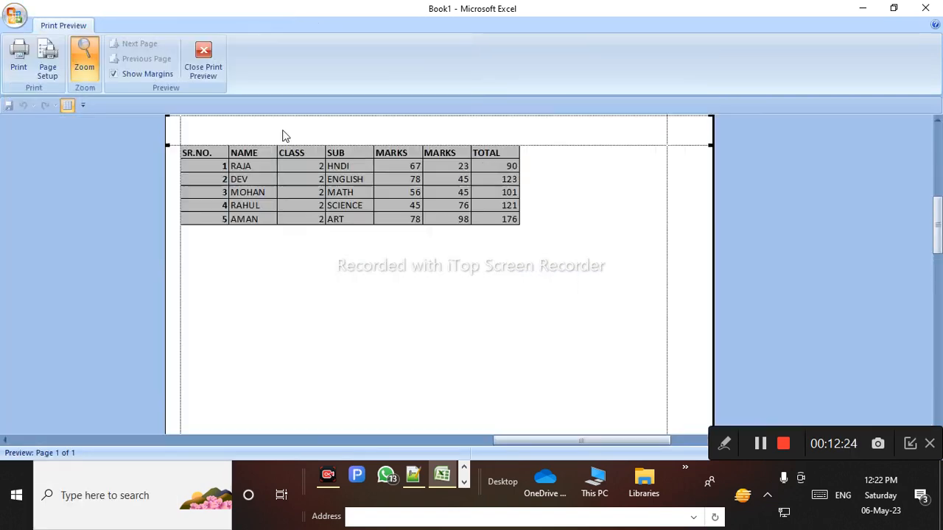
click(203, 71)
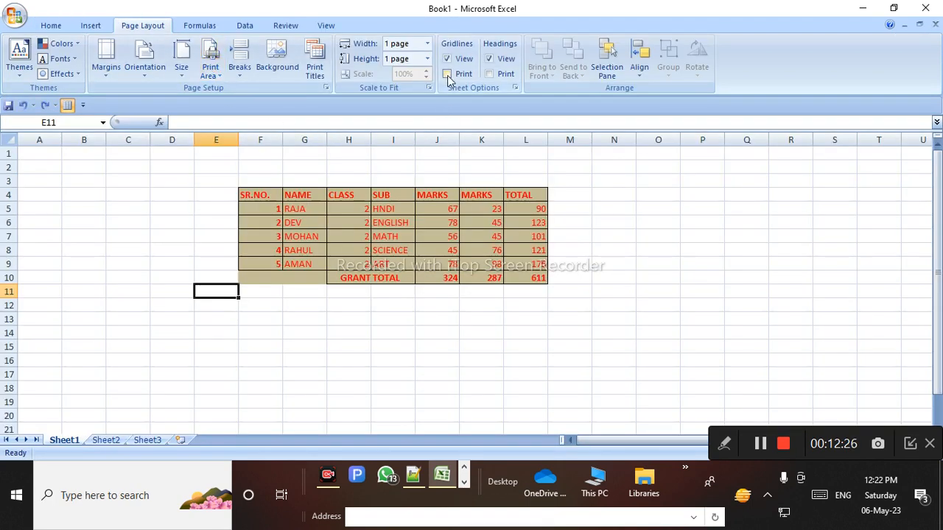
Turn on printing of gridlines and row and column headings, and confirm in print preview
click(450, 73)
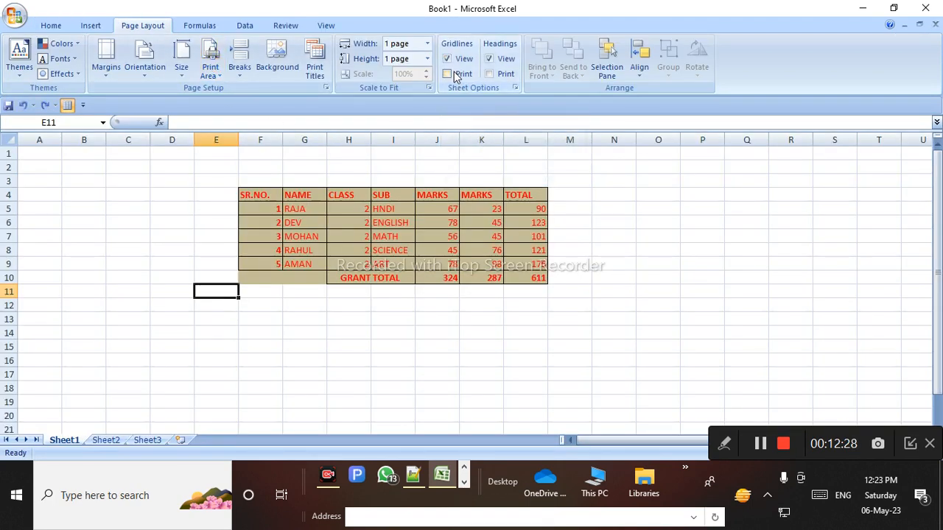
click(503, 75)
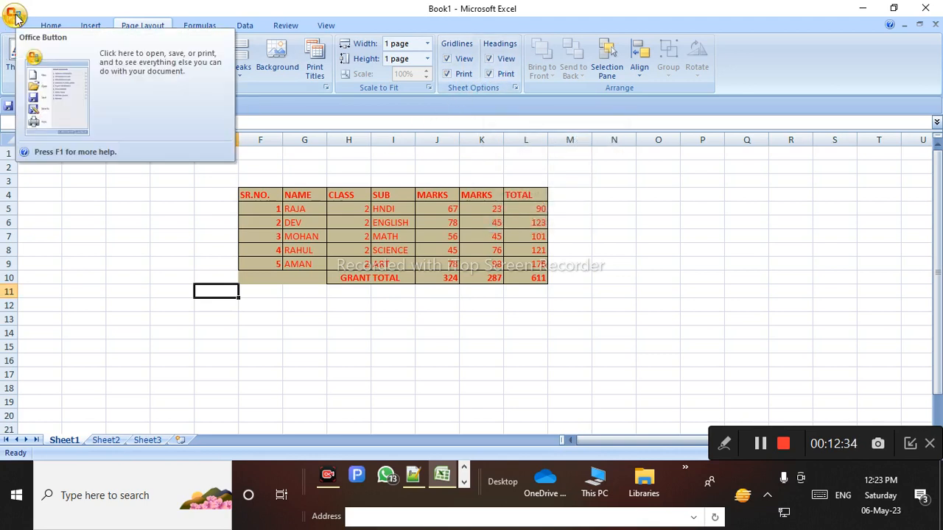
key(ctrl+F2)
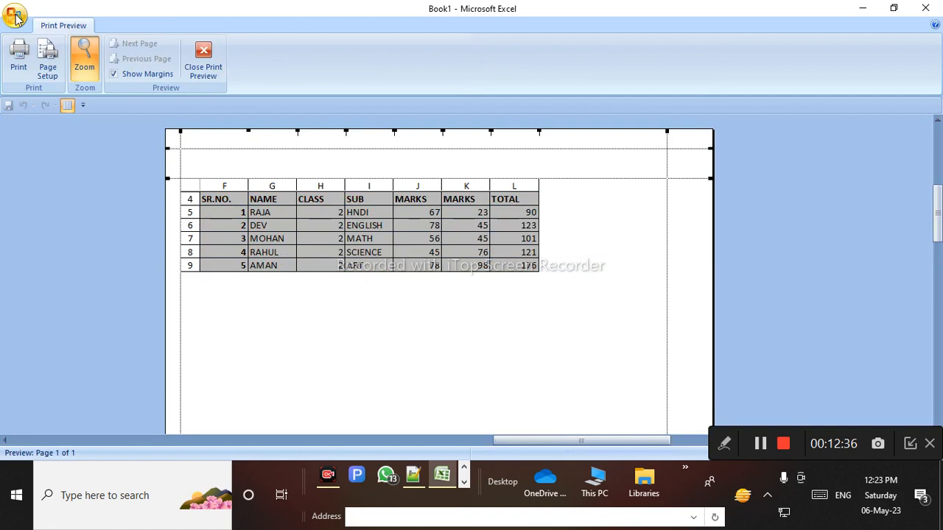
click(388, 290)
click(381, 313)
scroll(319, 201, up, 5)
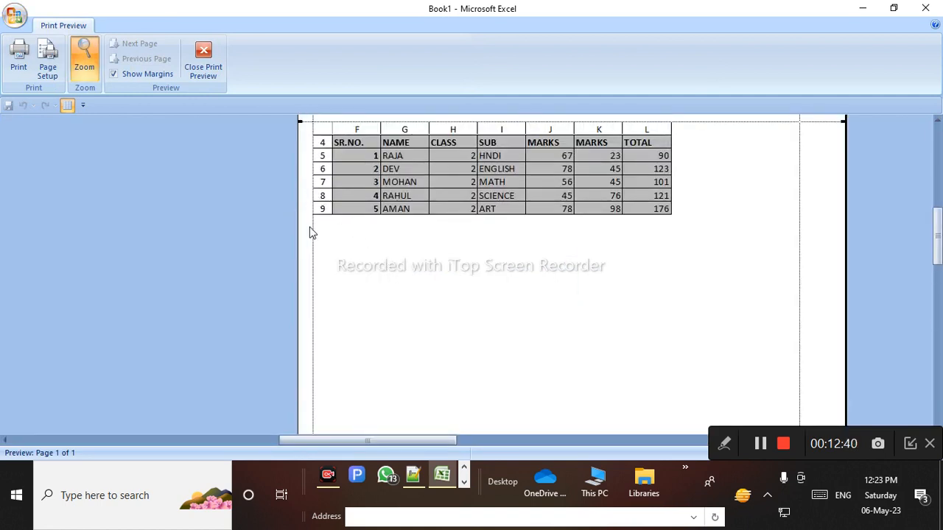
click(203, 71)
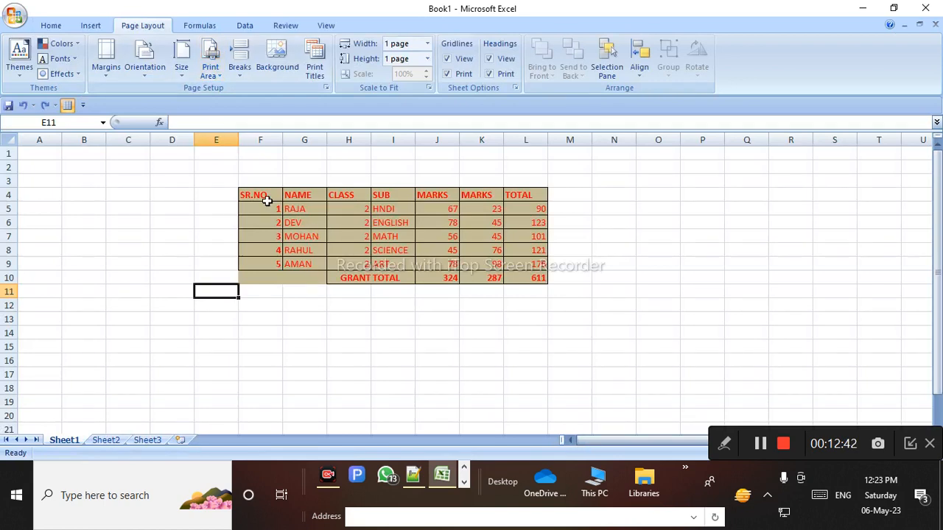
Clear the print area so the whole sheet prints
click(210, 68)
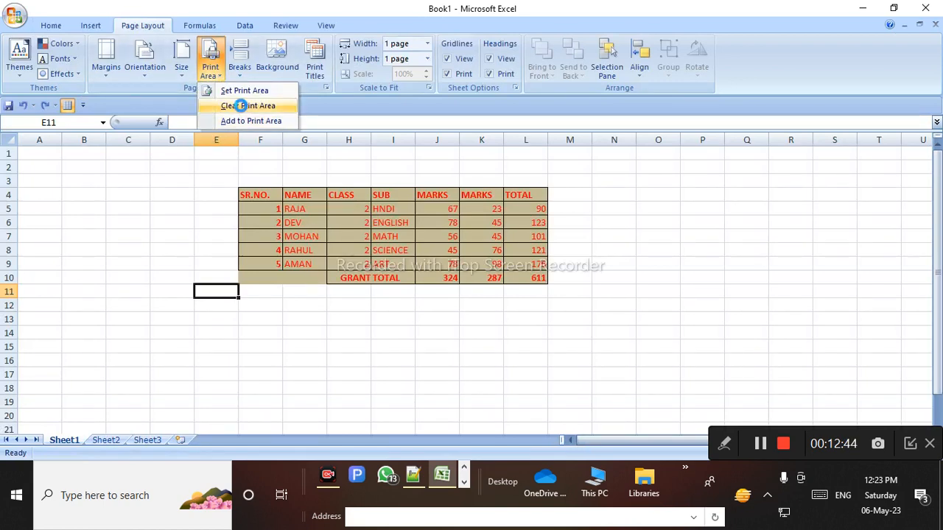
click(243, 103)
click(285, 322)
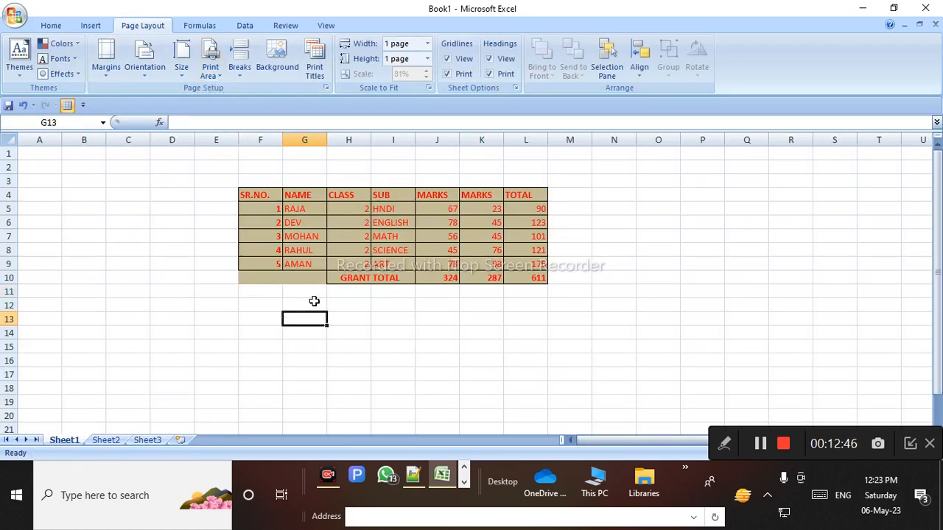
click(210, 67)
click(204, 210)
click(210, 68)
click(216, 181)
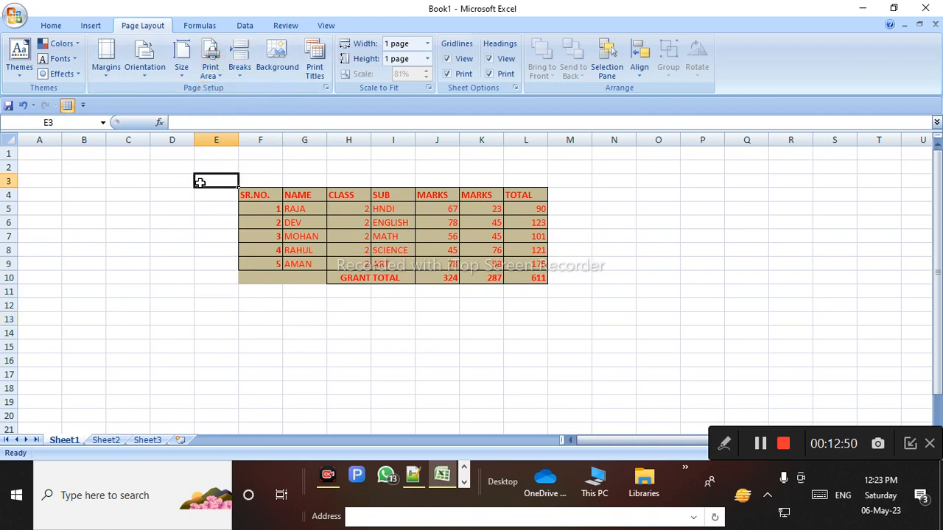
Preview the printed page, zoom in, then close the preview
click(15, 15)
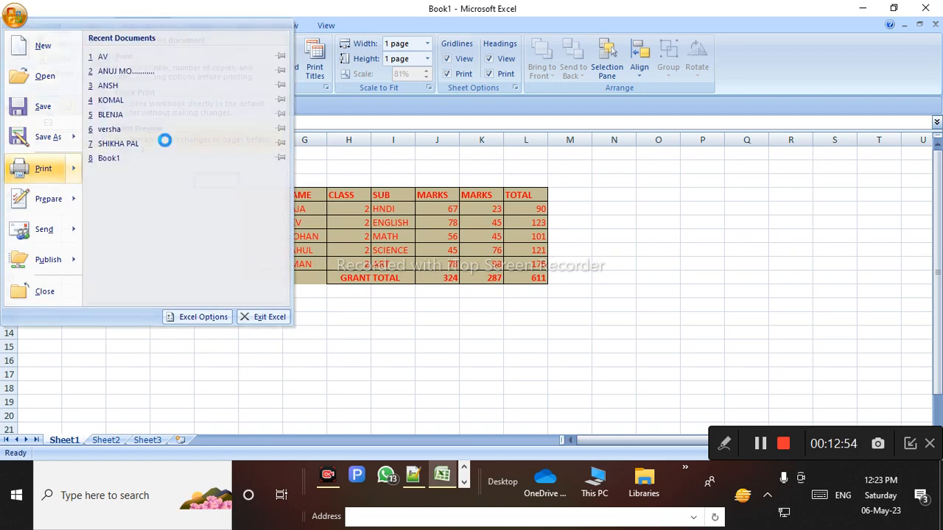
click(288, 270)
click(432, 366)
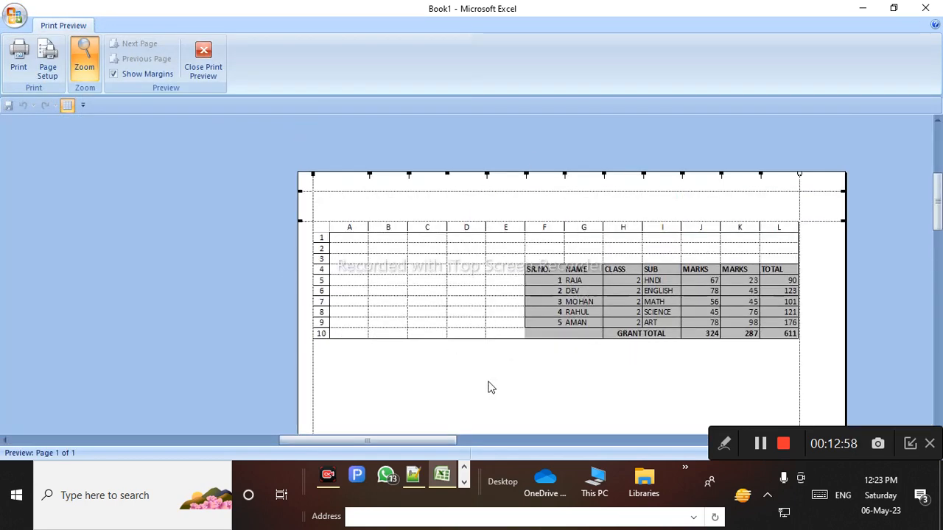
click(209, 62)
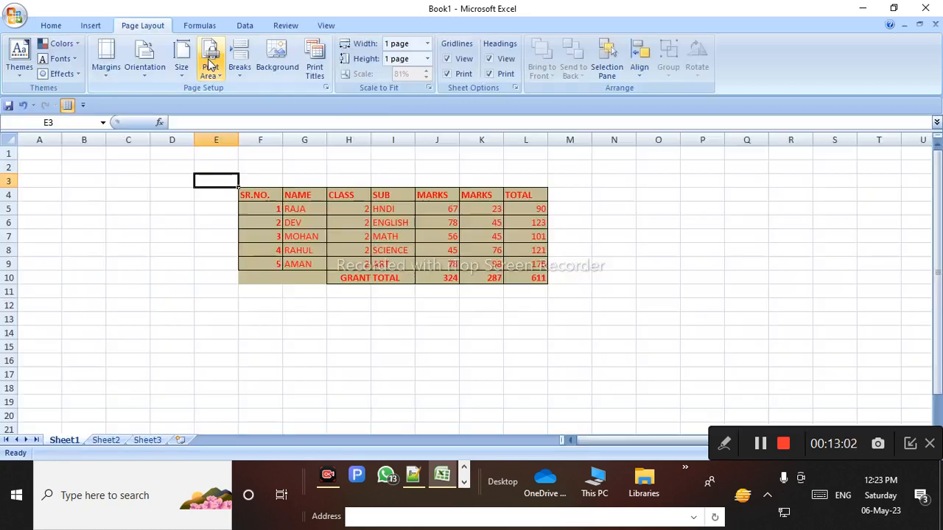
click(461, 65)
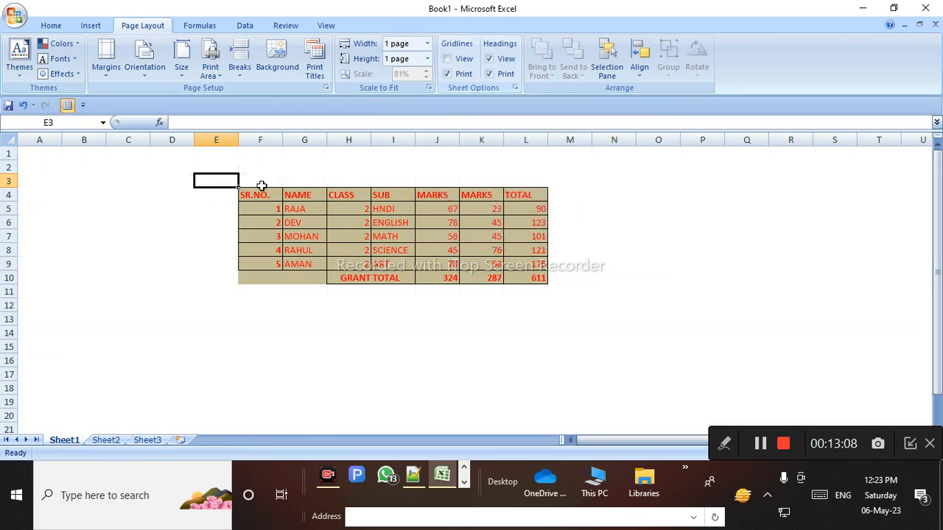
click(446, 347)
click(582, 305)
click(597, 235)
click(574, 266)
click(579, 194)
drag(591, 140, 587, 147)
drag(165, 197, 168, 210)
click(147, 233)
drag(195, 318, 213, 333)
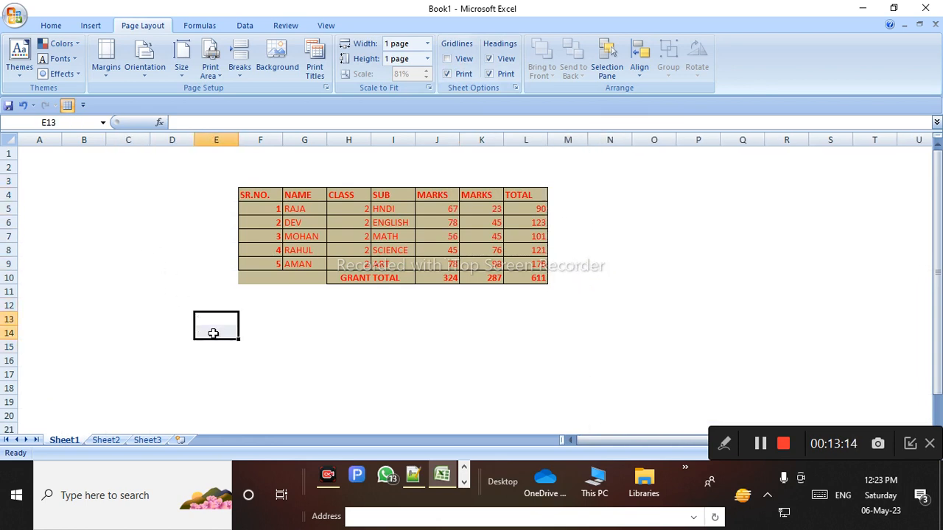
click(501, 74)
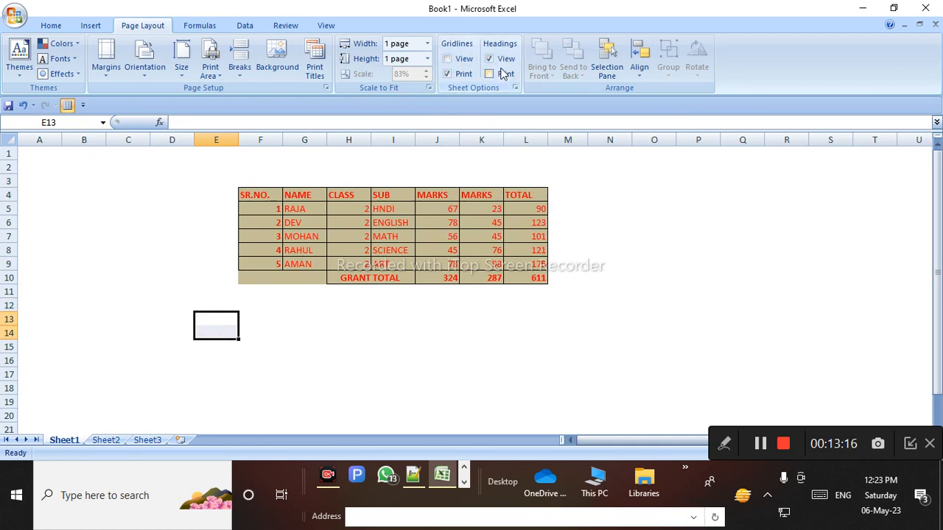
click(506, 59)
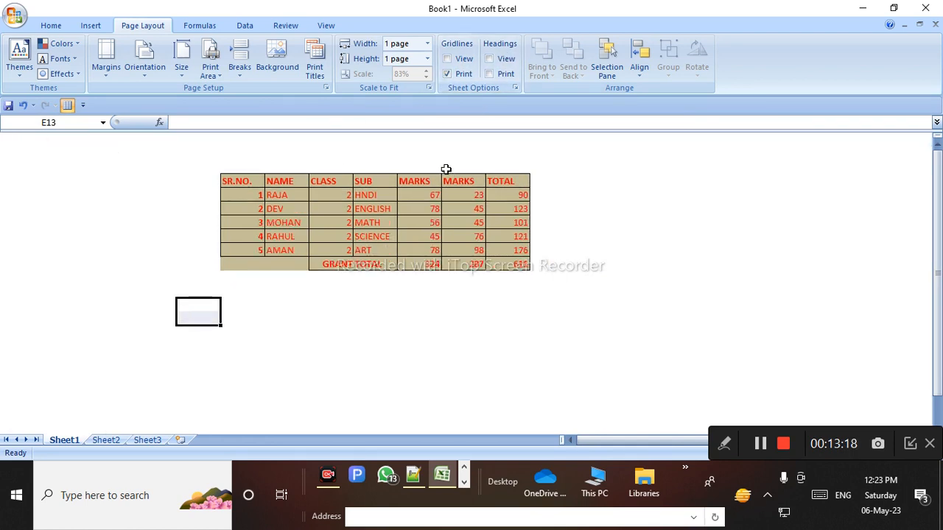
click(115, 241)
click(22, 253)
click(21, 183)
click(47, 263)
click(153, 260)
drag(193, 313, 258, 315)
click(286, 312)
click(489, 73)
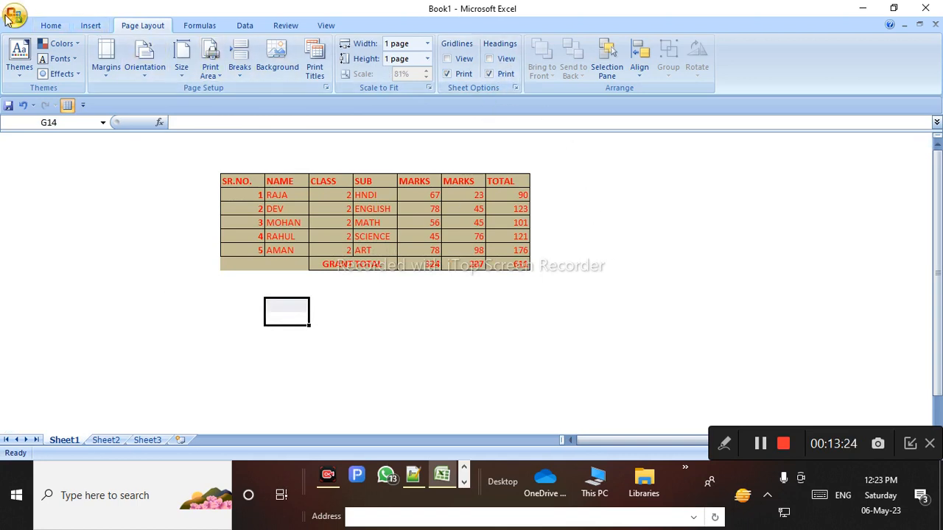
click(14, 15)
mouse_move(59, 167)
click(154, 145)
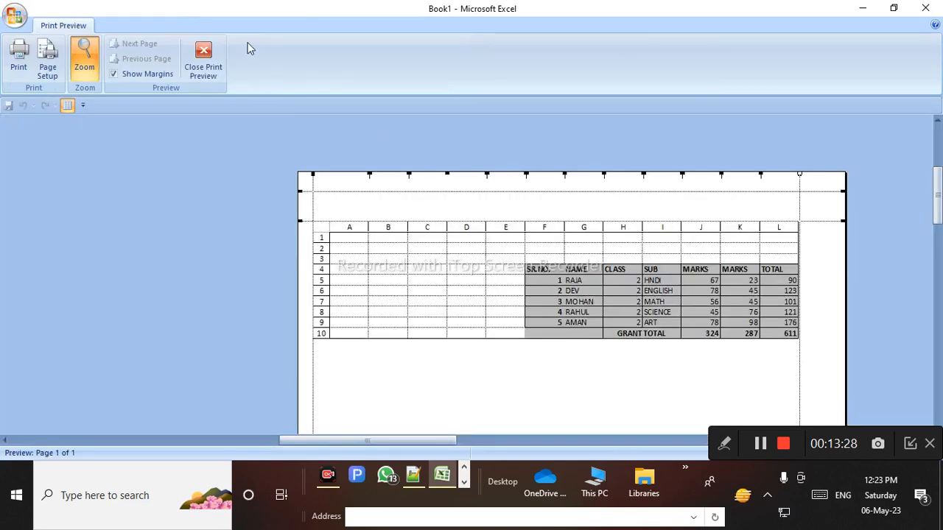
click(202, 67)
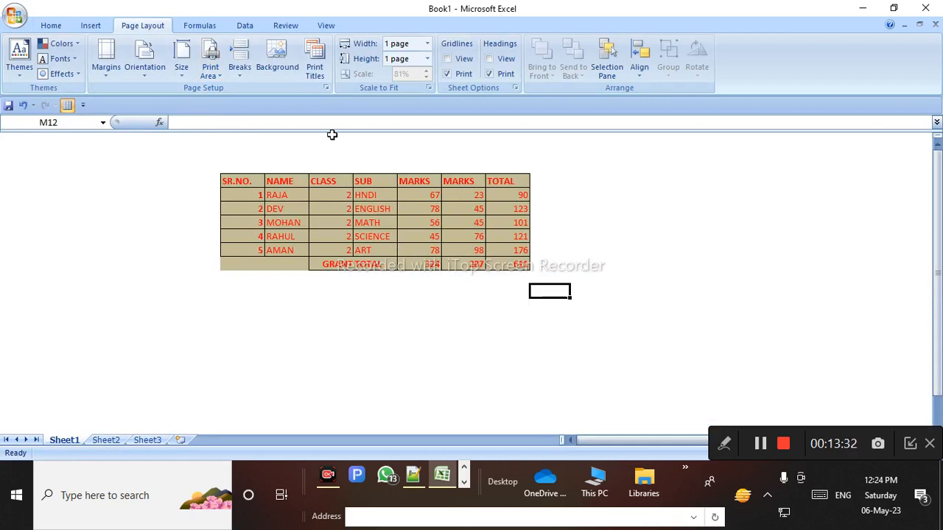
click(446, 58)
click(489, 58)
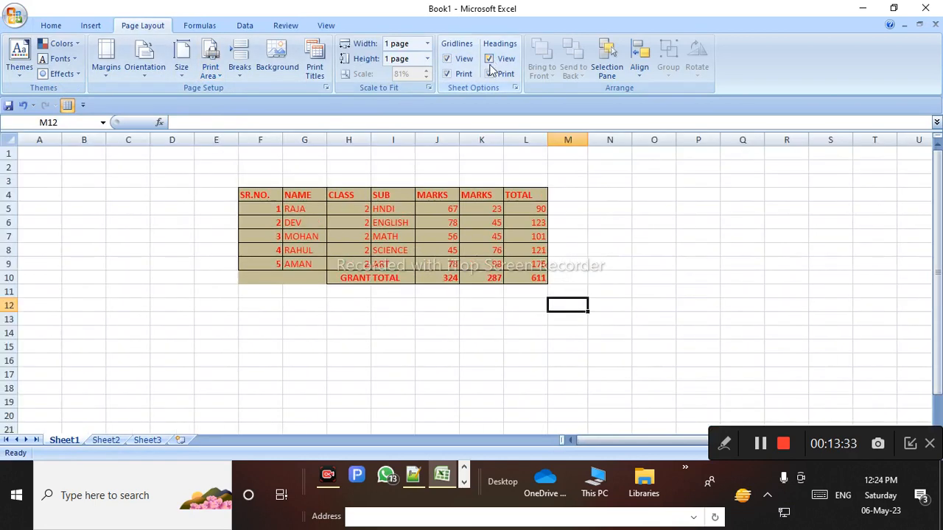
Select a few cells on Sheet1, then open the Office menu with New, Open, Save, Print and recent documents
click(162, 252)
drag(145, 205, 335, 170)
drag(230, 171, 696, 333)
click(647, 237)
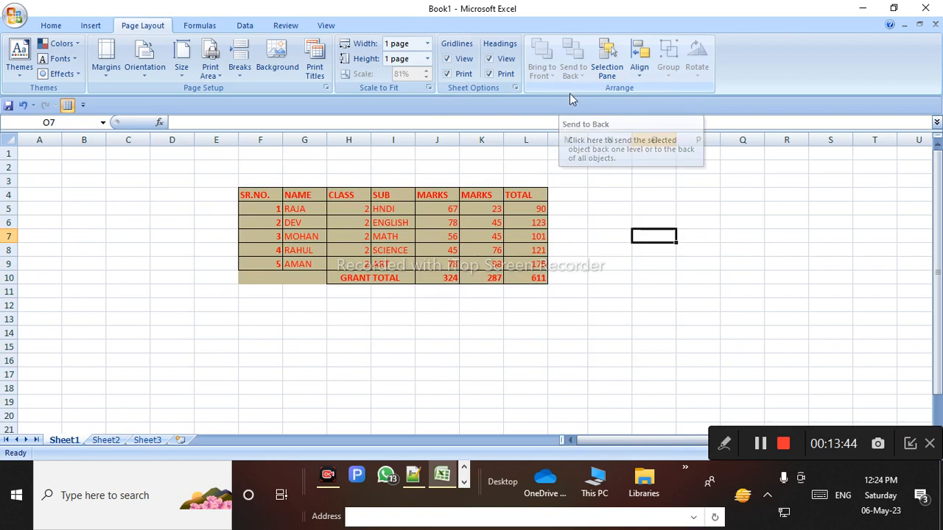
click(620, 318)
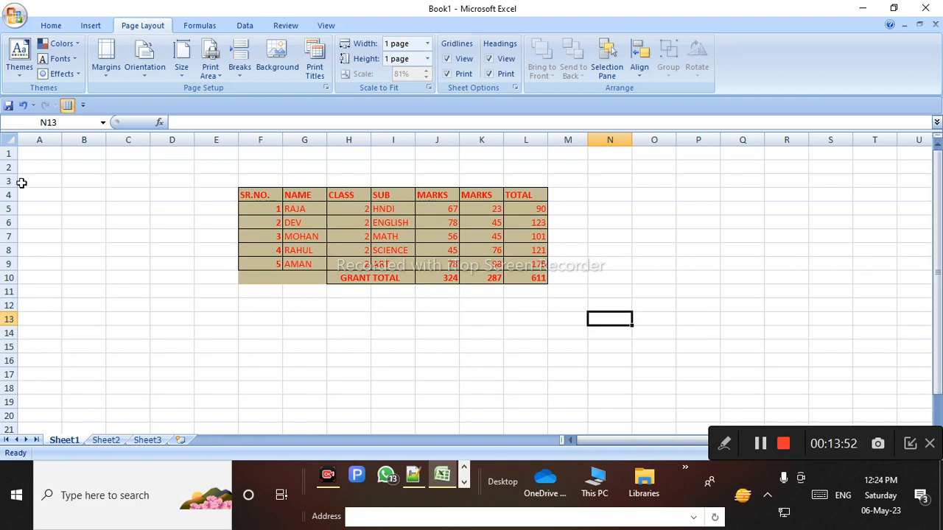
click(15, 14)
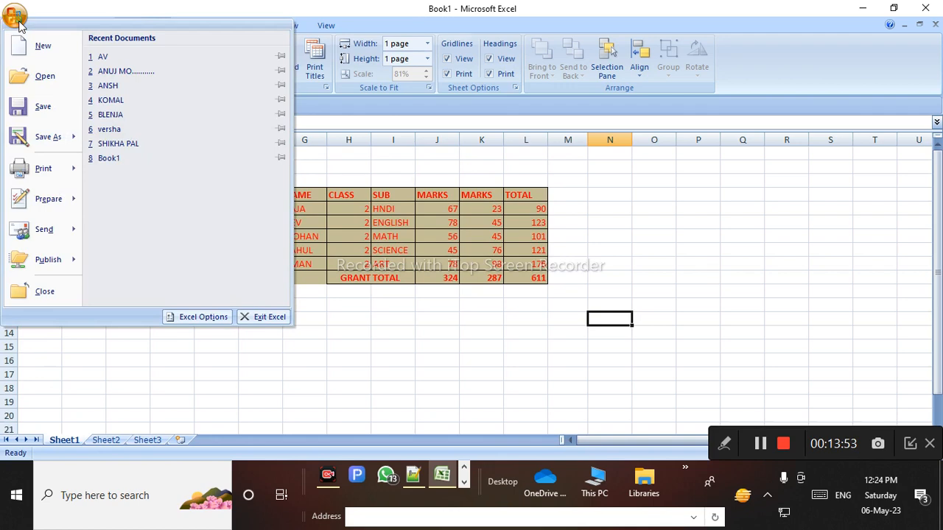
Search the Clip Art pane for COMPUTER in place of the old APPLE term
click(369, 188)
click(87, 25)
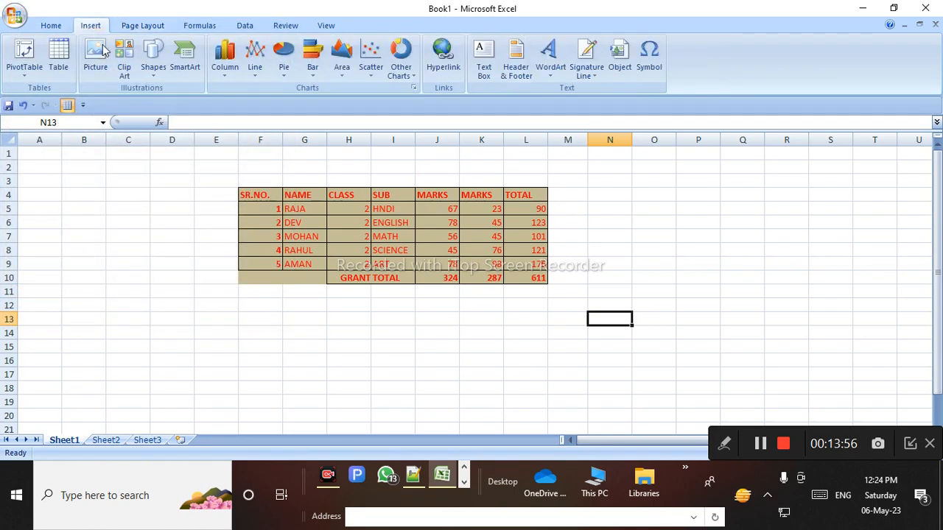
click(126, 65)
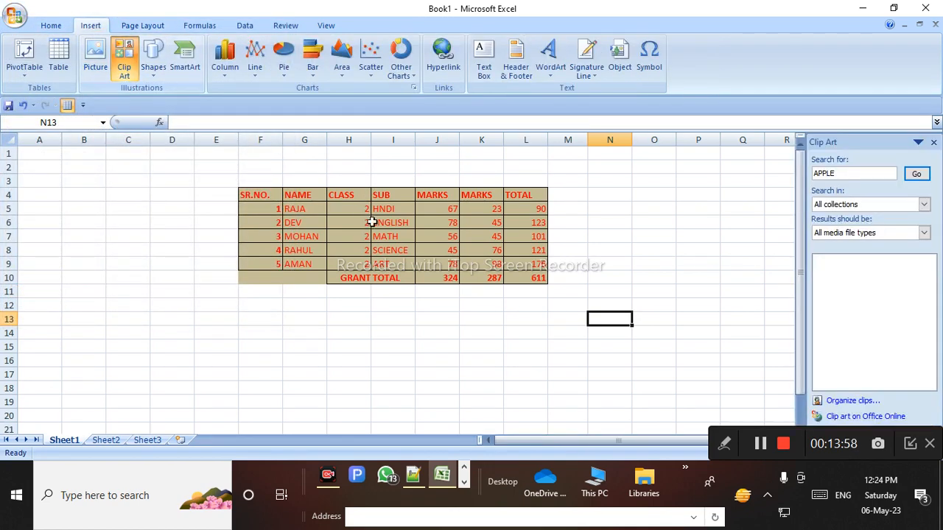
click(854, 179)
double_click(854, 179)
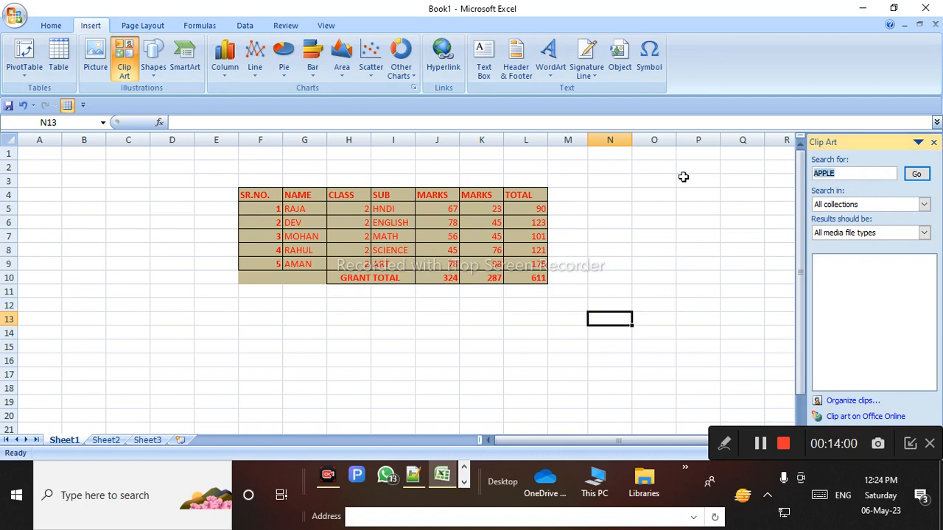
key(BackSpace)
key(Return)
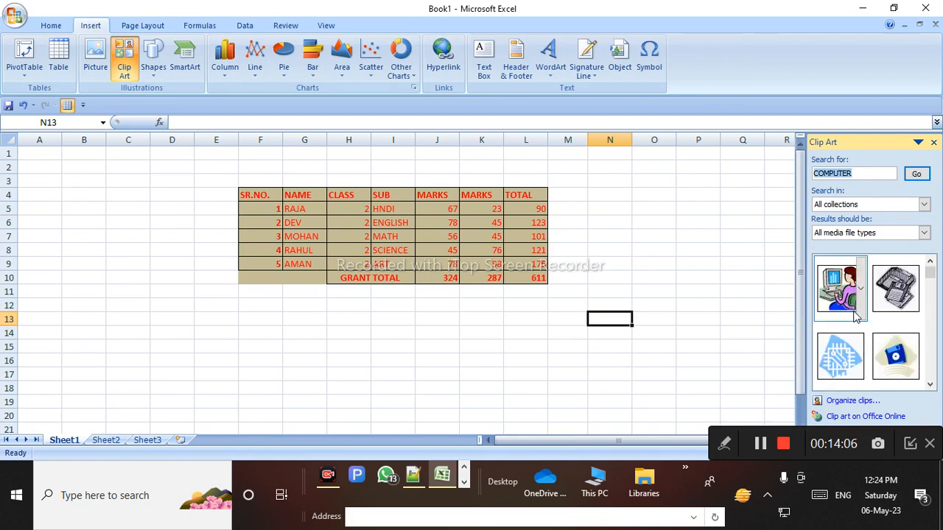
Insert the woman-at-computer and floppy-disk clips, overlap them left of the table, and delete the duplicate
click(841, 291)
click(897, 291)
drag(655, 334, 544, 211)
drag(603, 416, 140, 284)
drag(545, 261, 217, 287)
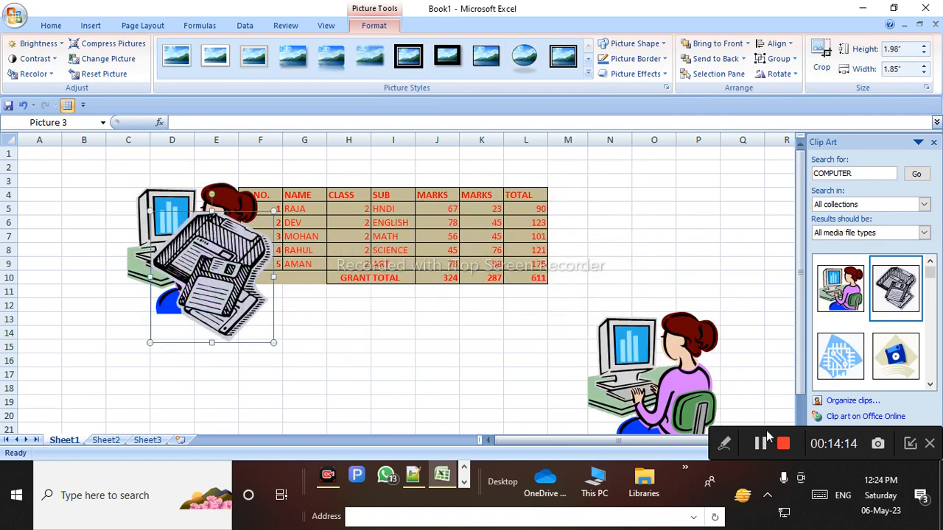
click(688, 390)
key(Delete)
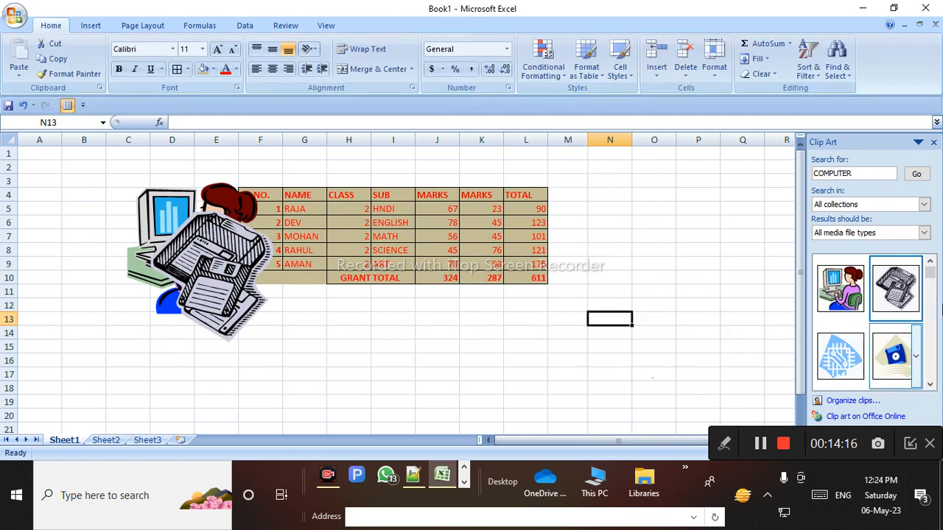
Close the Clip Art pane and select the floppy-disk picture
click(933, 142)
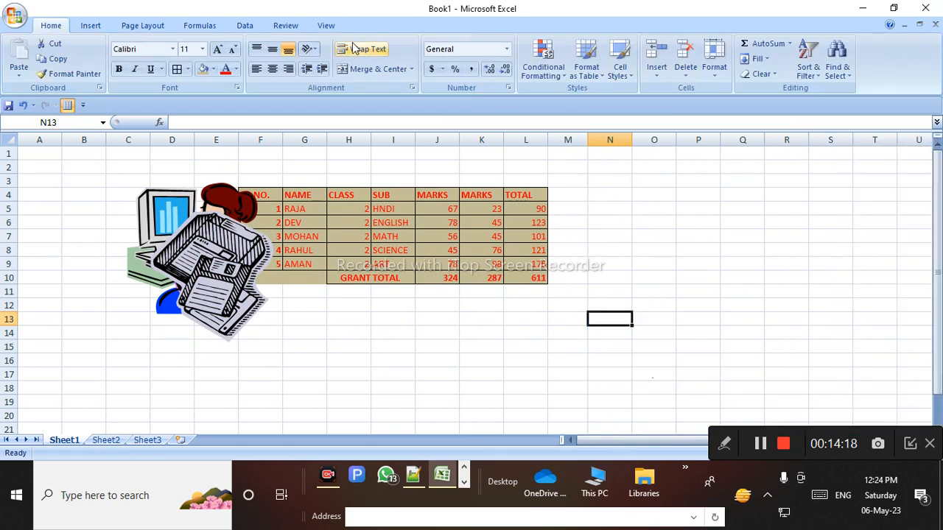
click(165, 214)
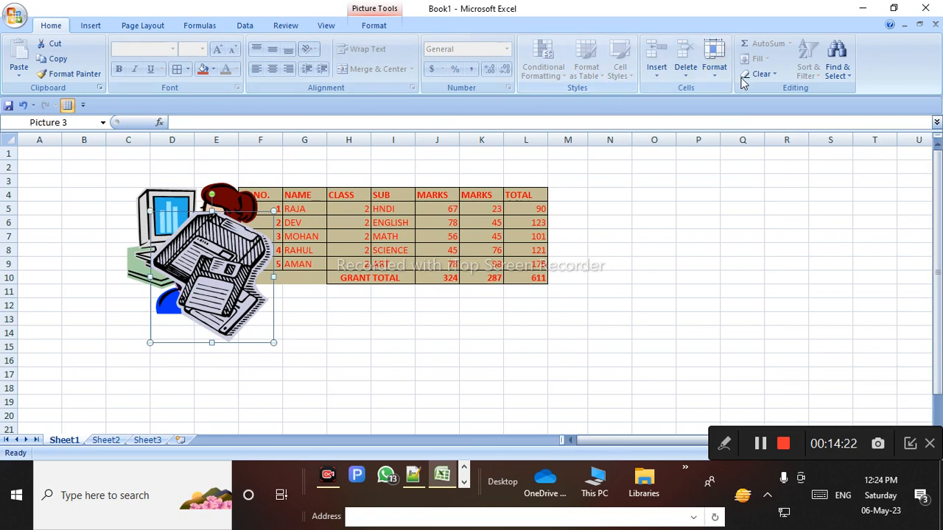
click(391, 28)
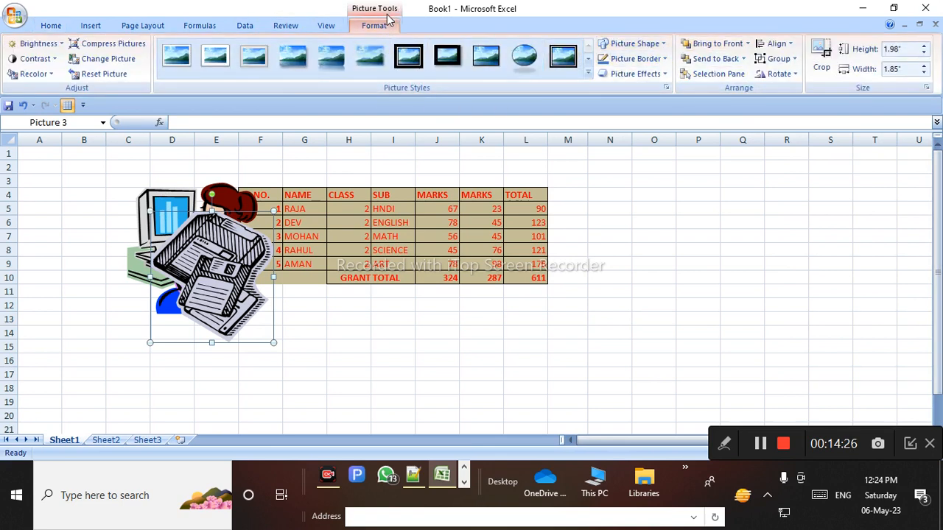
click(151, 27)
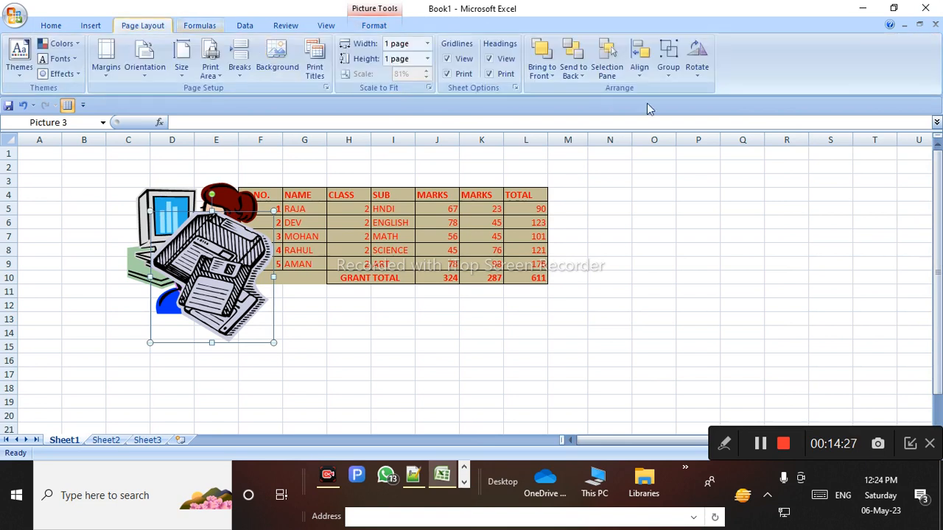
Try the floppy picture behind, then in front of, the woman picture with Send Backward and Bring Forward
click(545, 74)
click(567, 90)
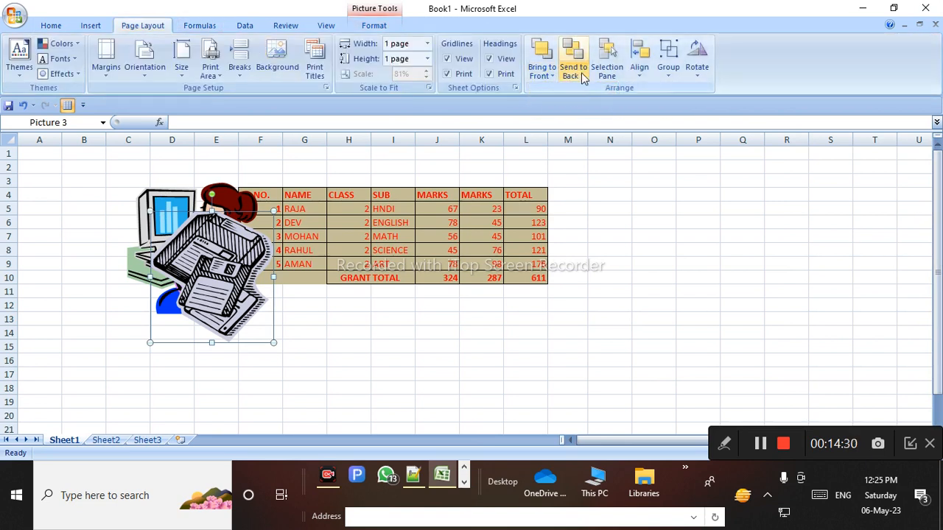
click(573, 73)
click(570, 90)
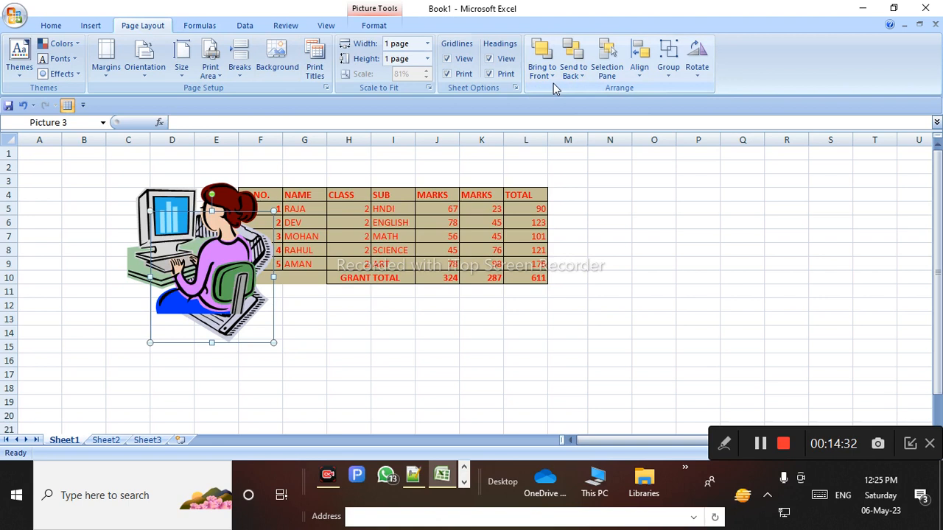
click(549, 74)
click(563, 90)
click(579, 78)
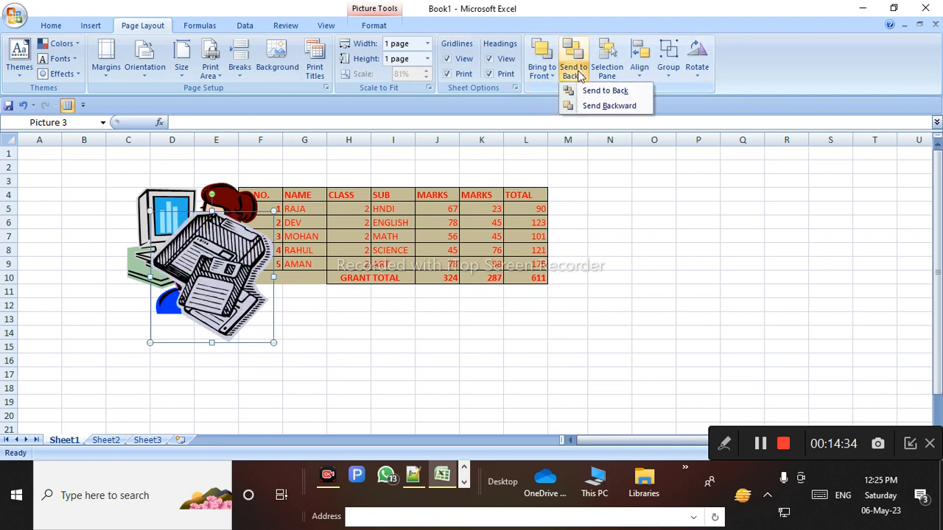
click(589, 91)
click(545, 76)
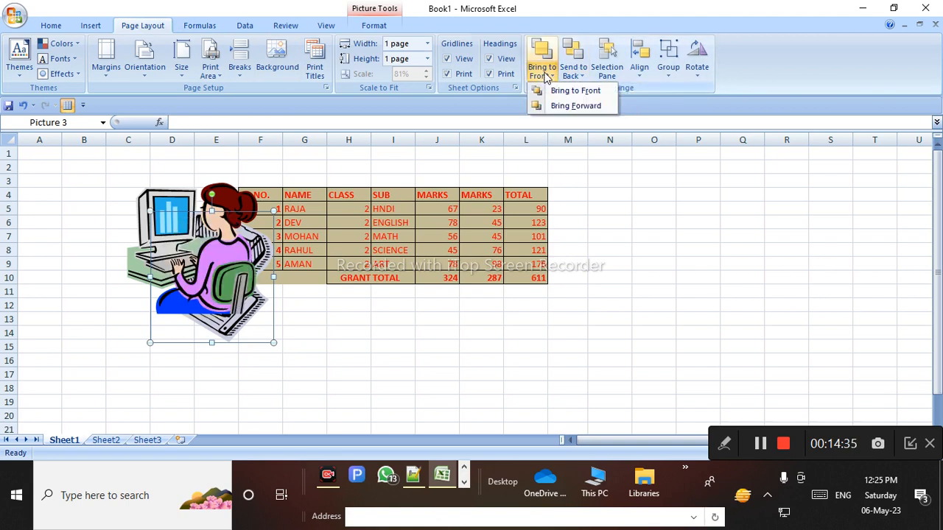
click(563, 91)
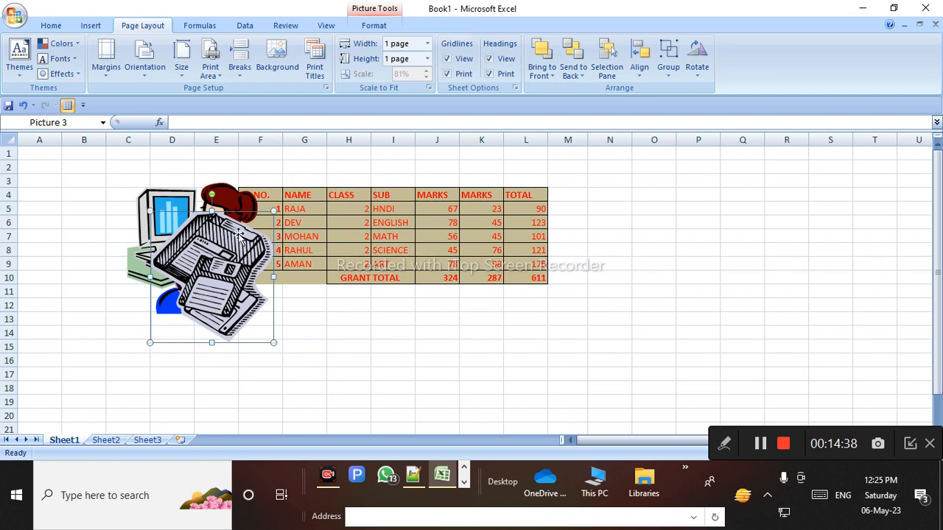
Reselect the floppy picture and toggle it repeatedly between front and back
click(230, 196)
click(232, 245)
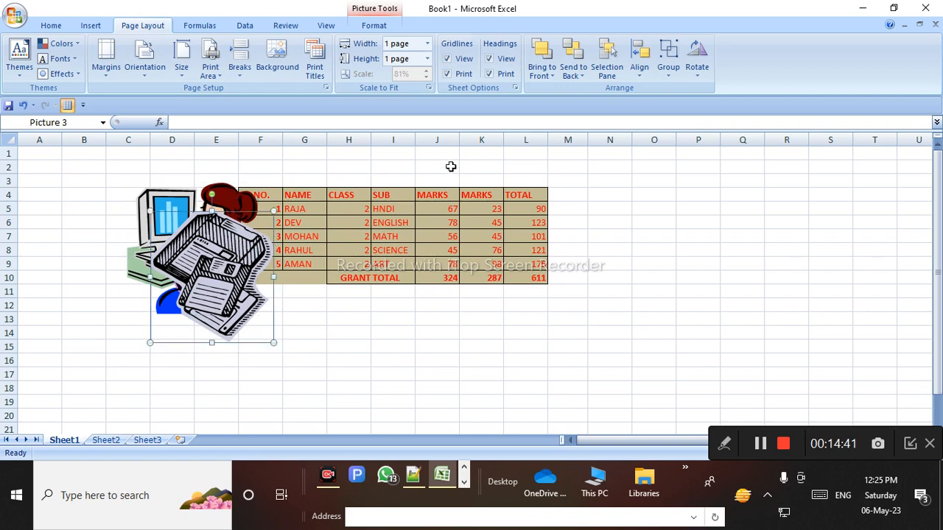
click(549, 74)
click(560, 91)
click(553, 75)
click(545, 89)
click(576, 74)
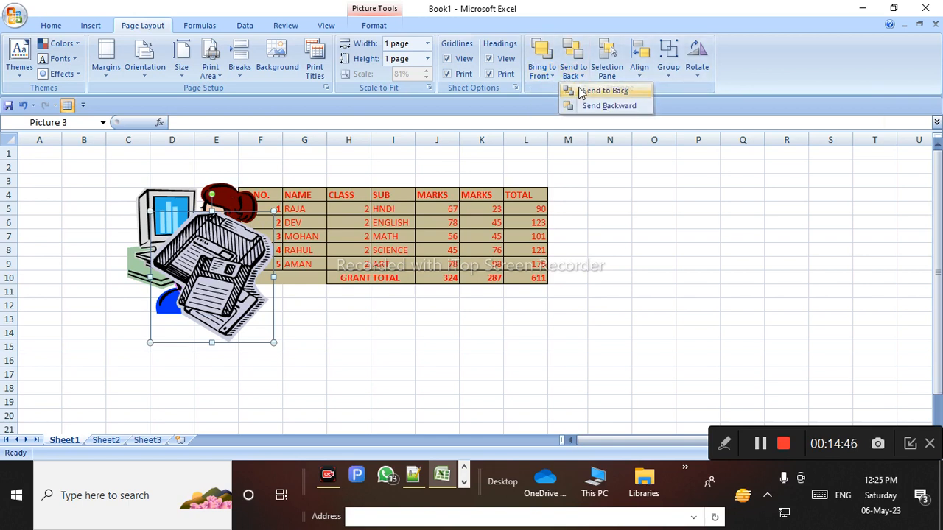
click(580, 92)
click(549, 73)
click(575, 92)
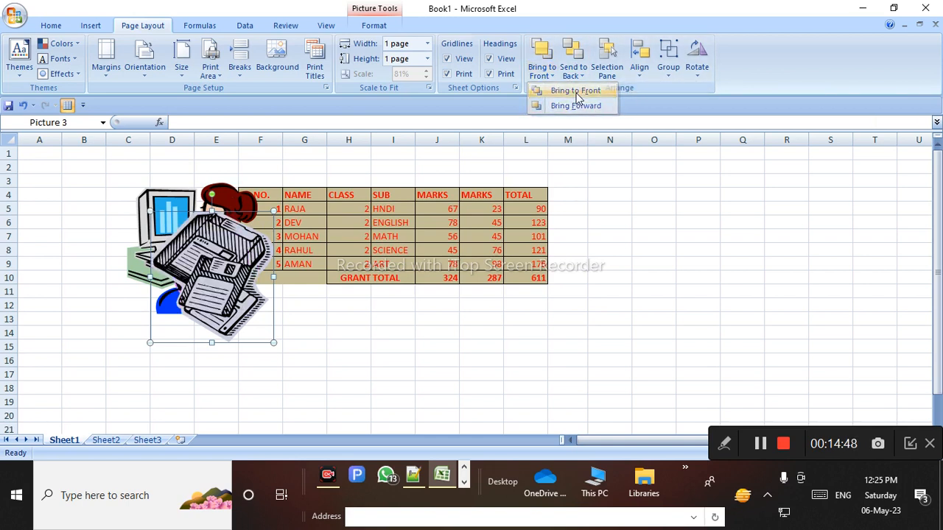
click(573, 72)
click(581, 91)
click(532, 71)
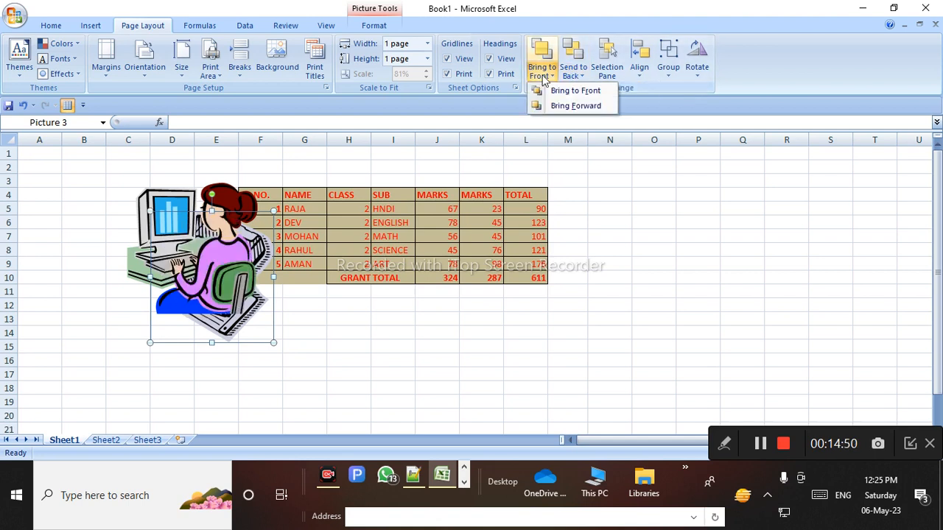
click(571, 90)
click(582, 75)
click(582, 91)
Finish with the floppy picture brought forward in front of the woman picture
click(541, 65)
click(549, 75)
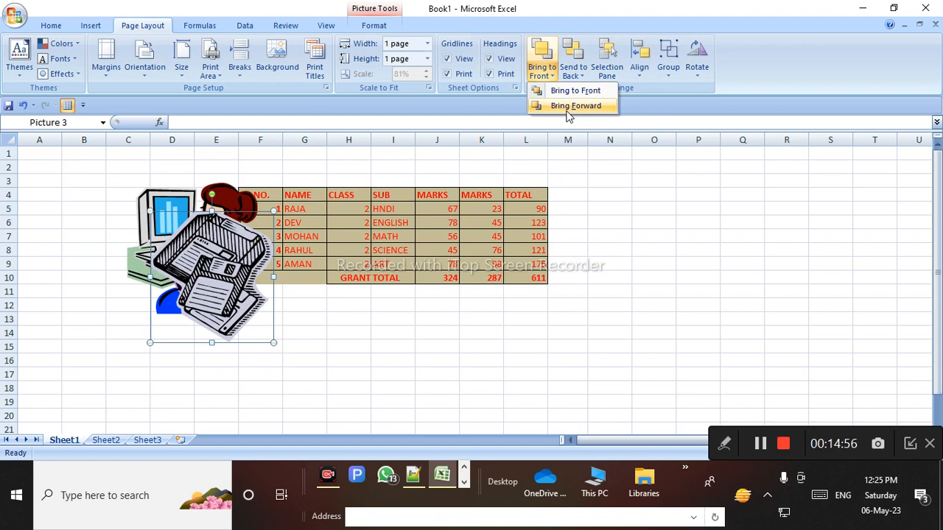
click(567, 108)
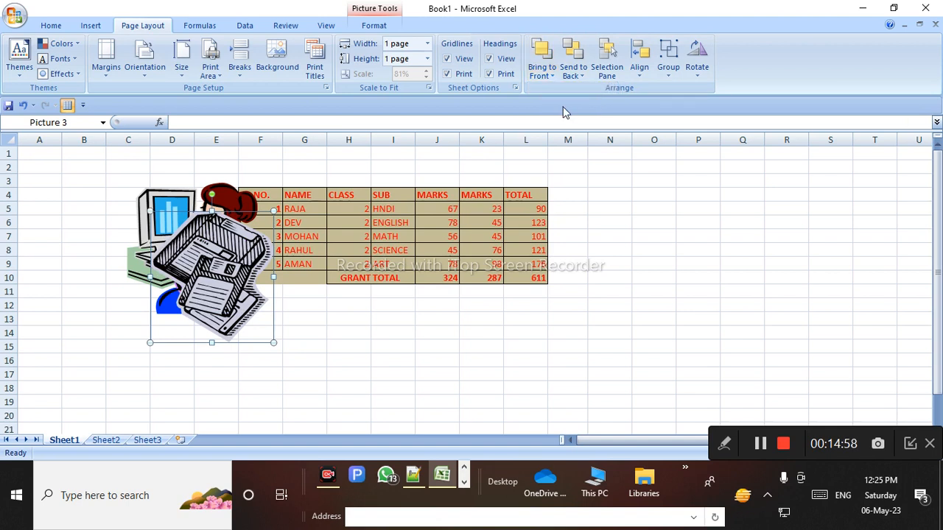
click(574, 73)
click(594, 107)
click(574, 74)
click(605, 107)
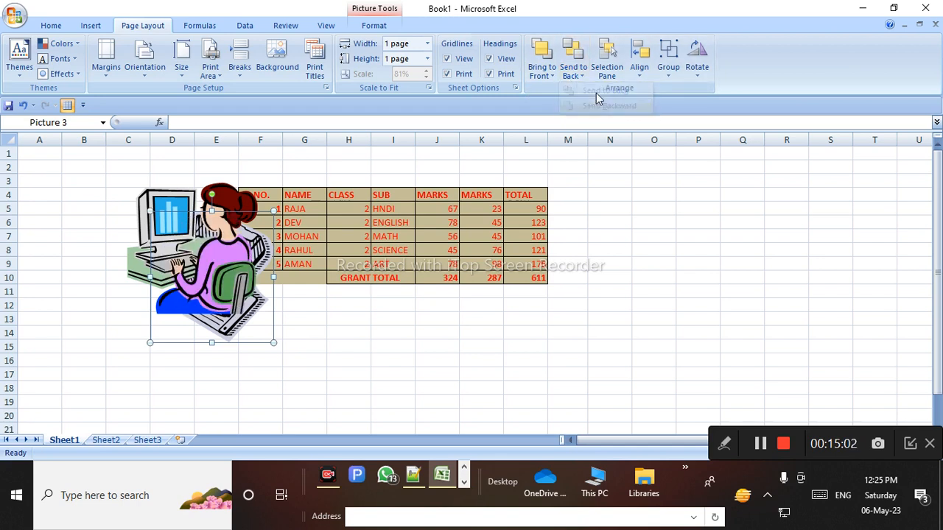
click(543, 74)
click(563, 107)
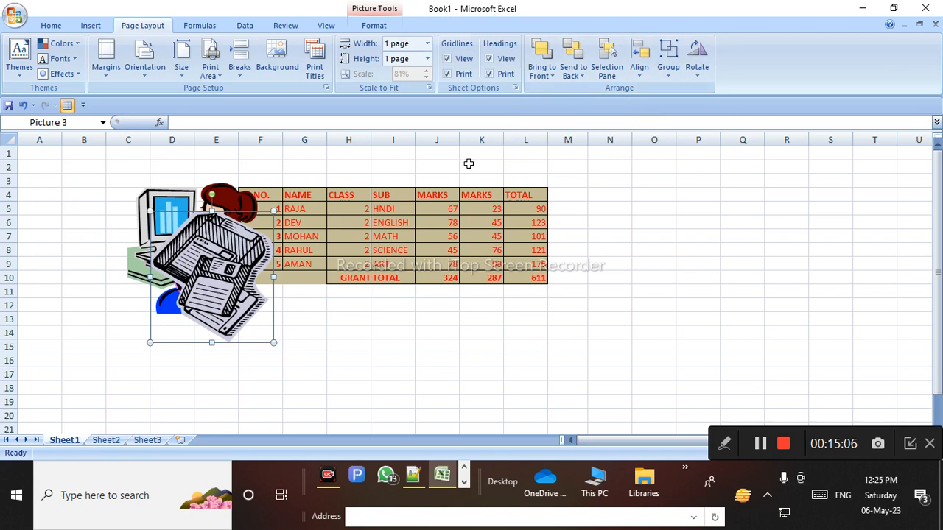
Drag the floppy picture onto the marks table around columns I–K and show the Selection Pane
drag(176, 274, 403, 254)
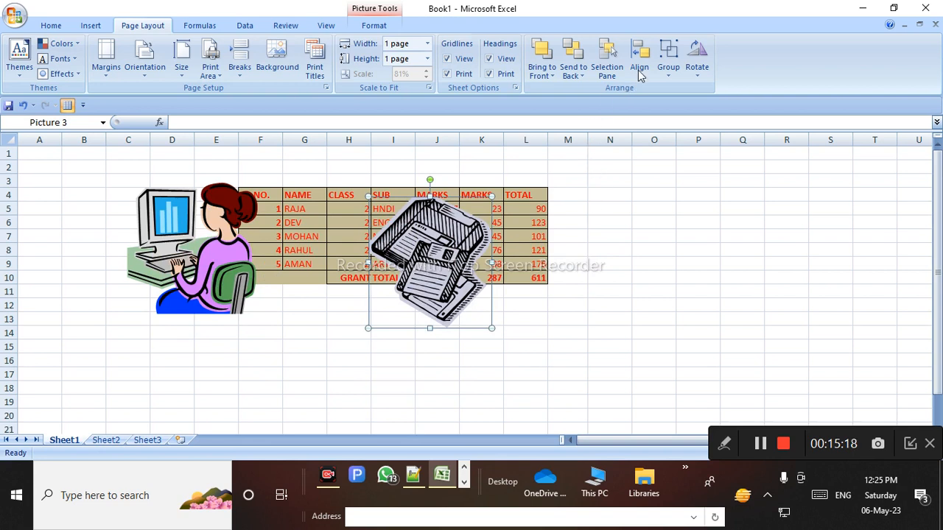
click(606, 60)
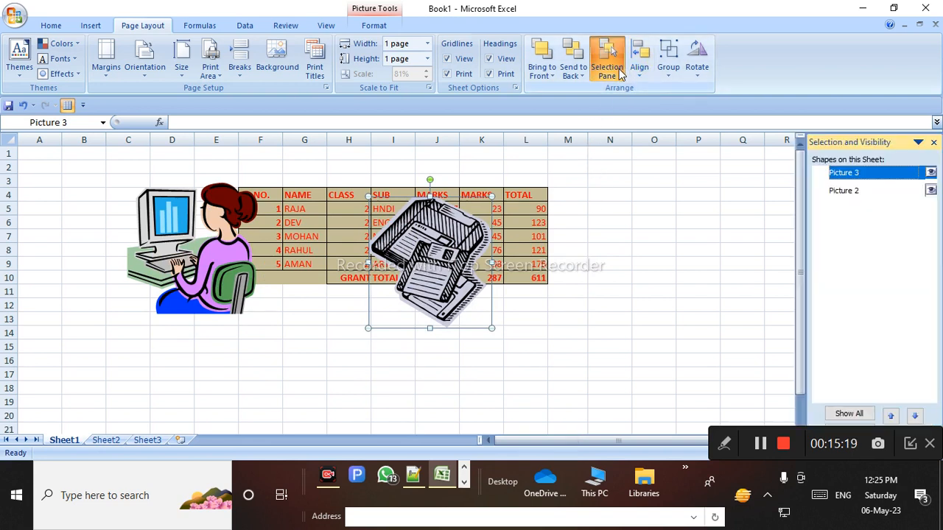
click(874, 193)
click(872, 186)
click(868, 175)
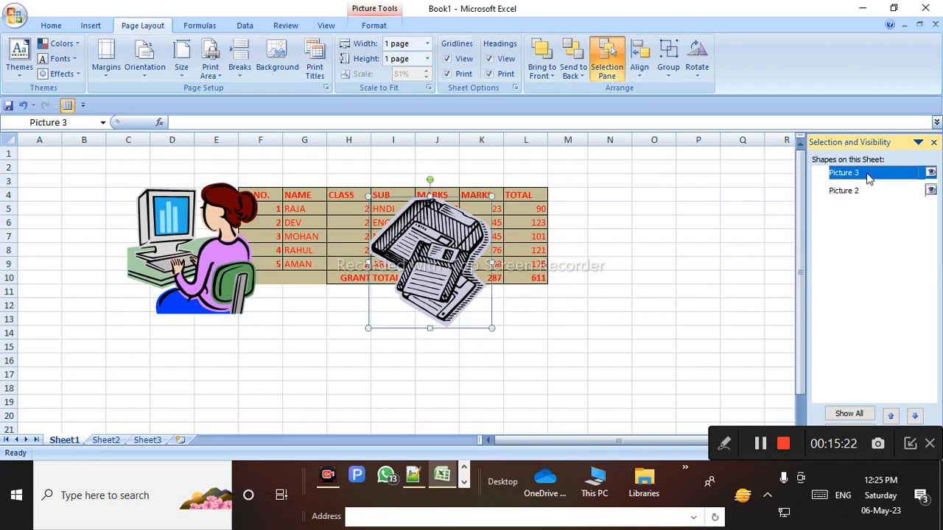
click(724, 443)
mouse_move(322, 173)
mouse_down()
mouse_move(400, 373)
mouse_move(478, 193)
mouse_move(343, 214)
mouse_up()
click(570, 444)
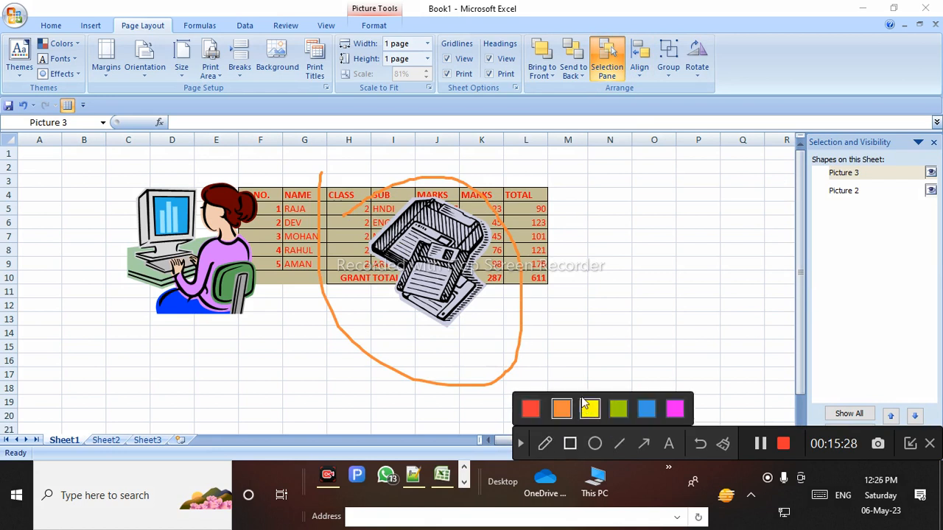
drag(333, 187, 536, 330)
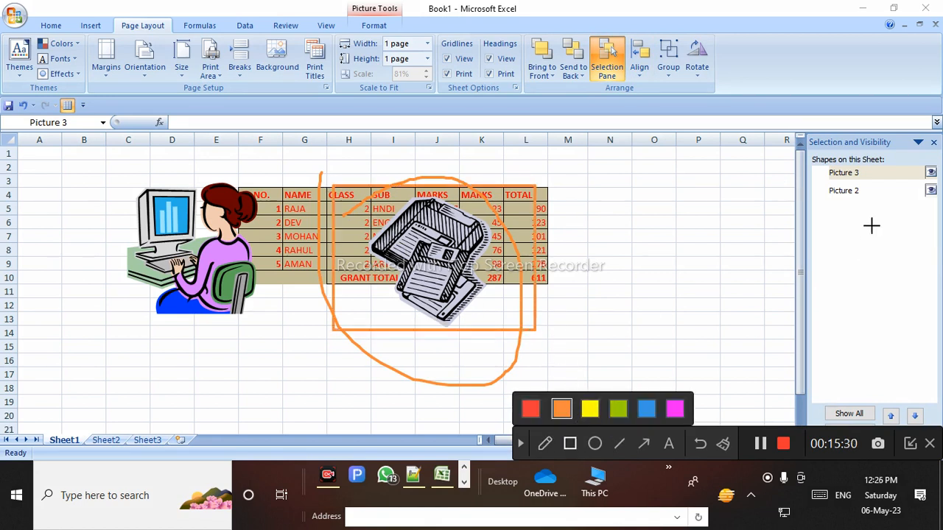
drag(822, 164, 891, 180)
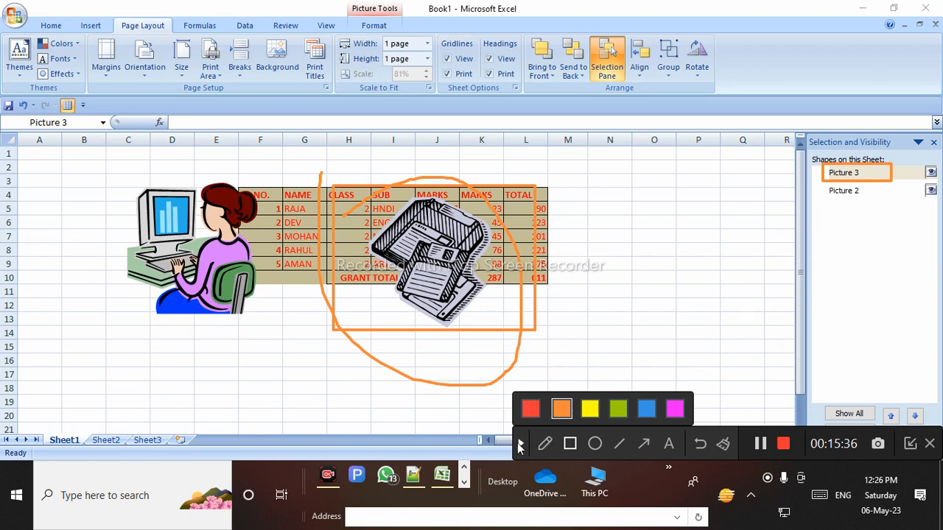
click(520, 444)
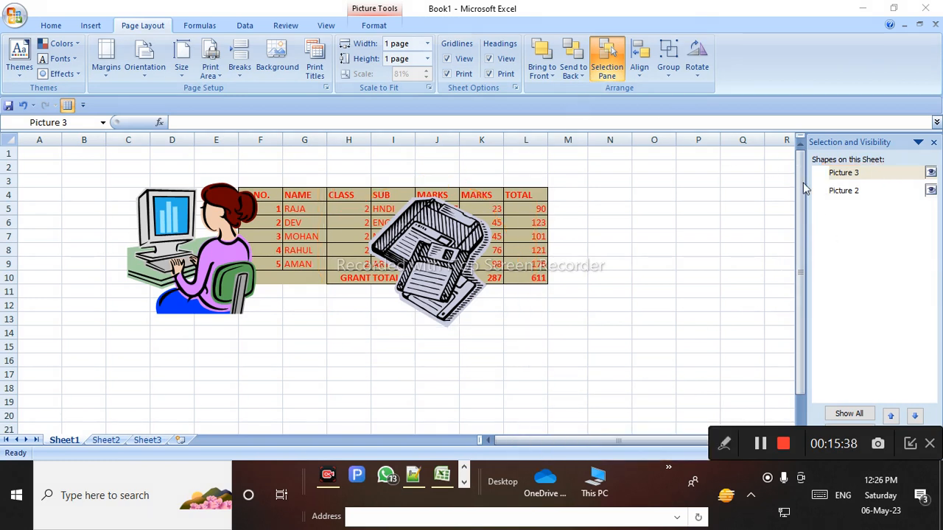
click(842, 192)
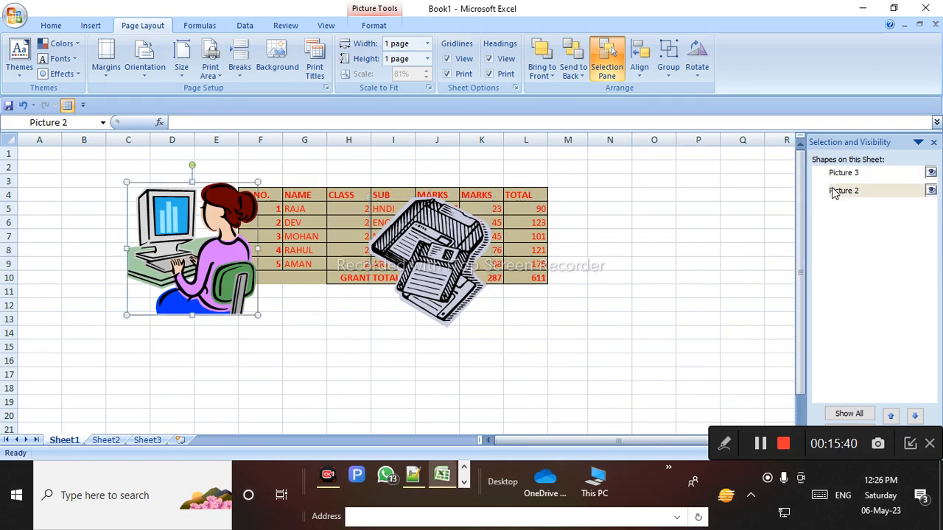
click(726, 445)
mouse_move(75, 162)
mouse_down()
mouse_move(193, 356)
mouse_move(424, 348)
mouse_up()
drag(813, 184, 896, 211)
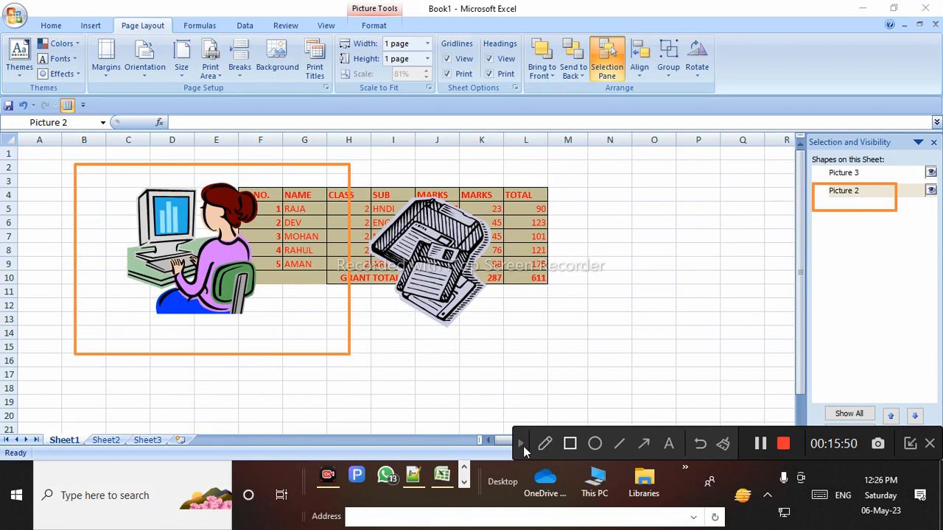
click(522, 444)
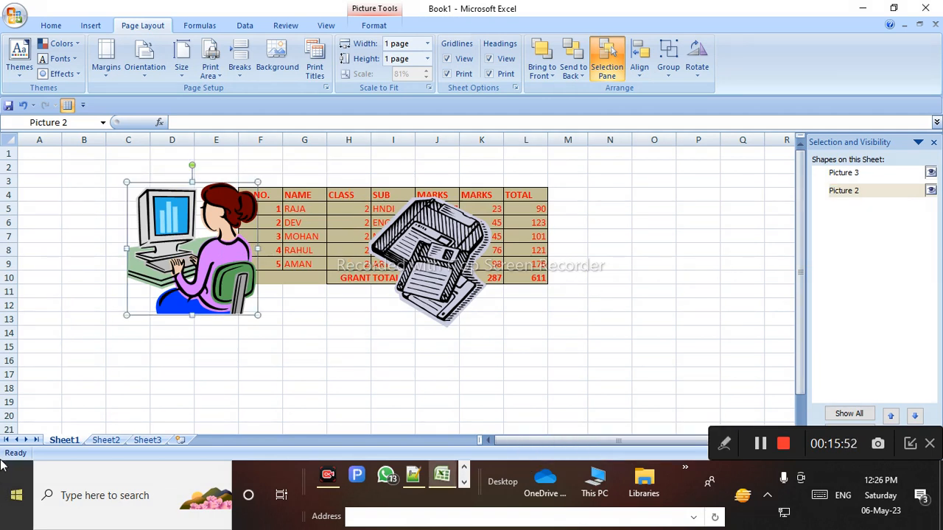
click(130, 79)
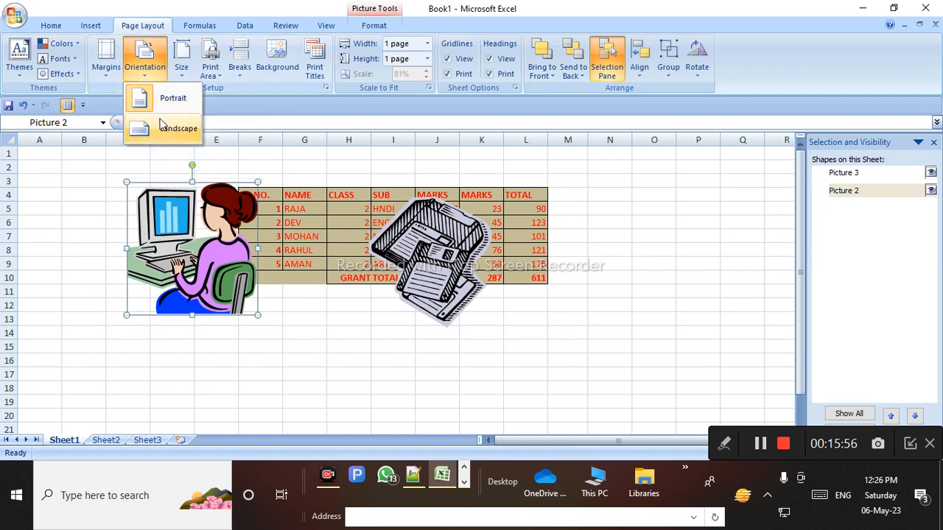
click(181, 70)
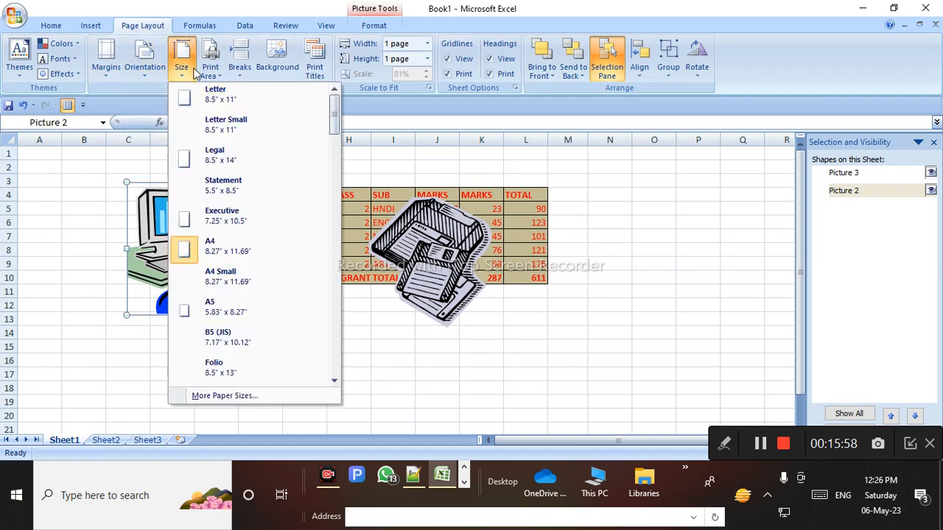
click(212, 74)
click(239, 71)
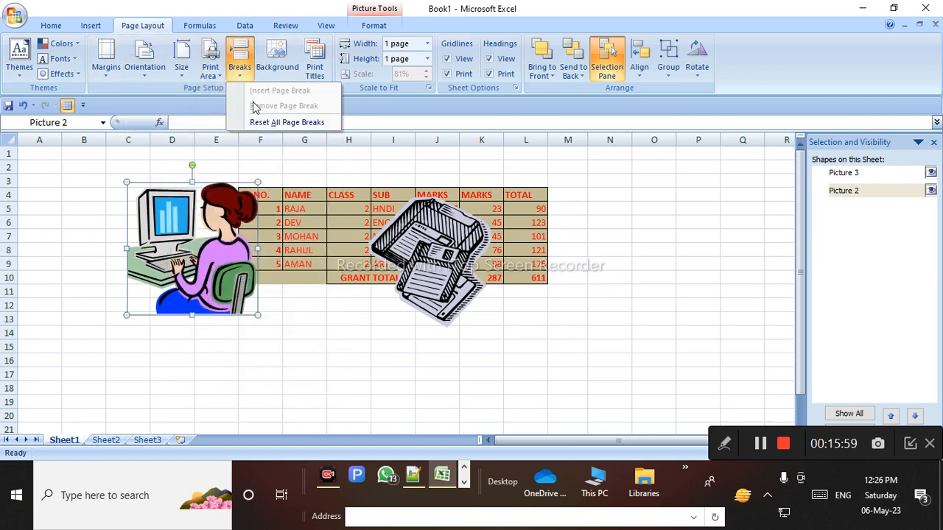
click(277, 74)
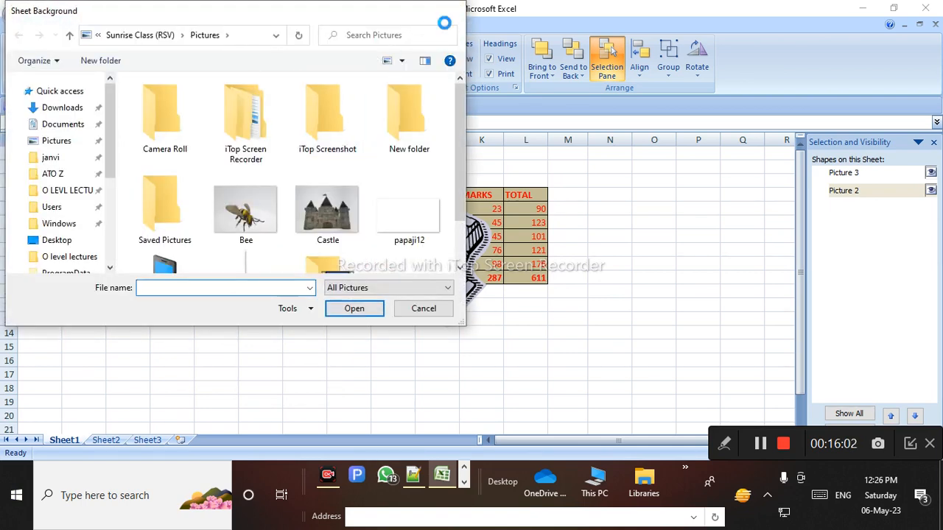
click(445, 17)
click(318, 77)
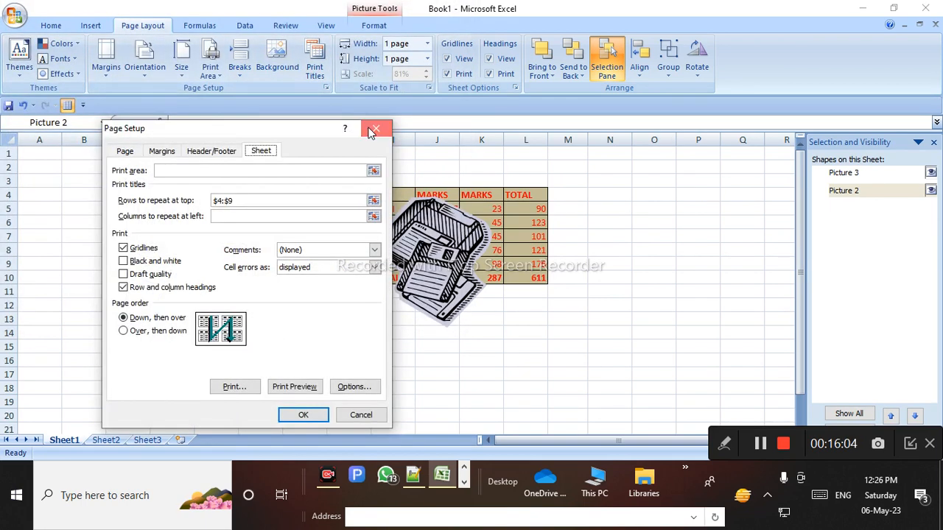
click(373, 129)
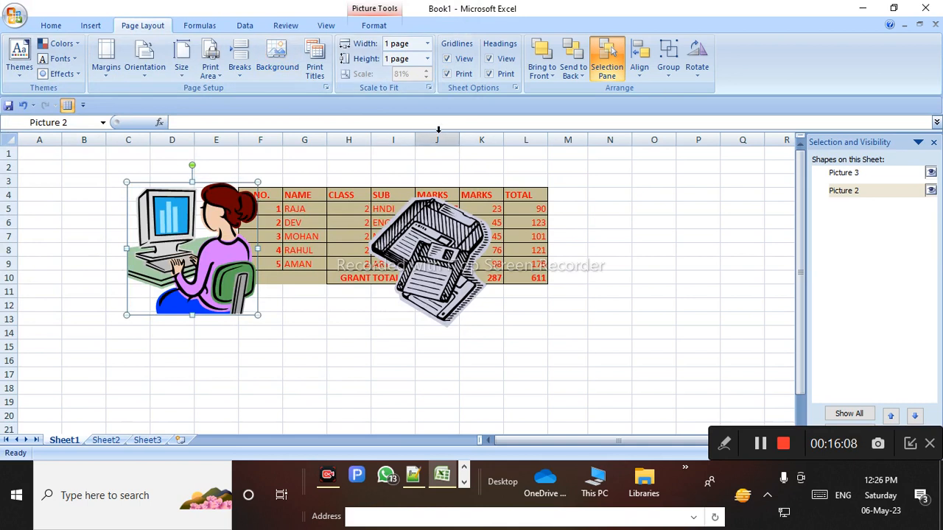
click(491, 73)
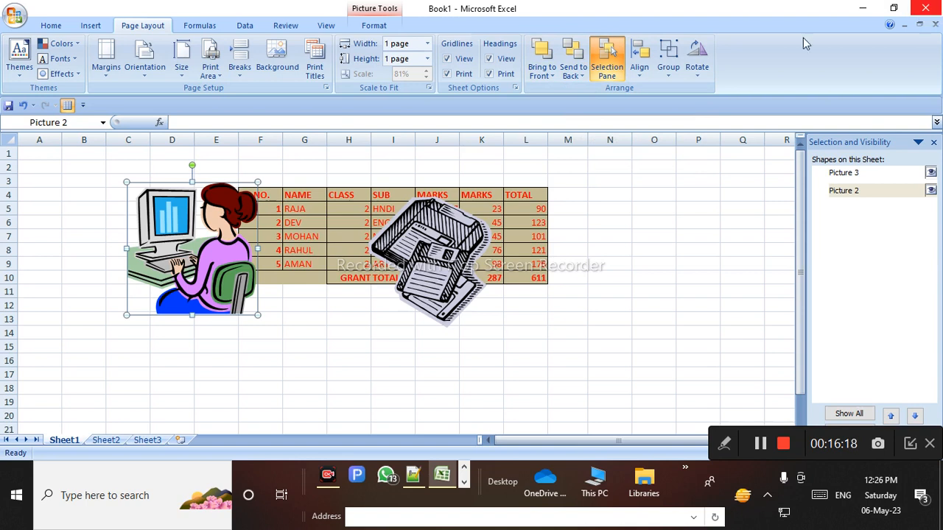
click(640, 63)
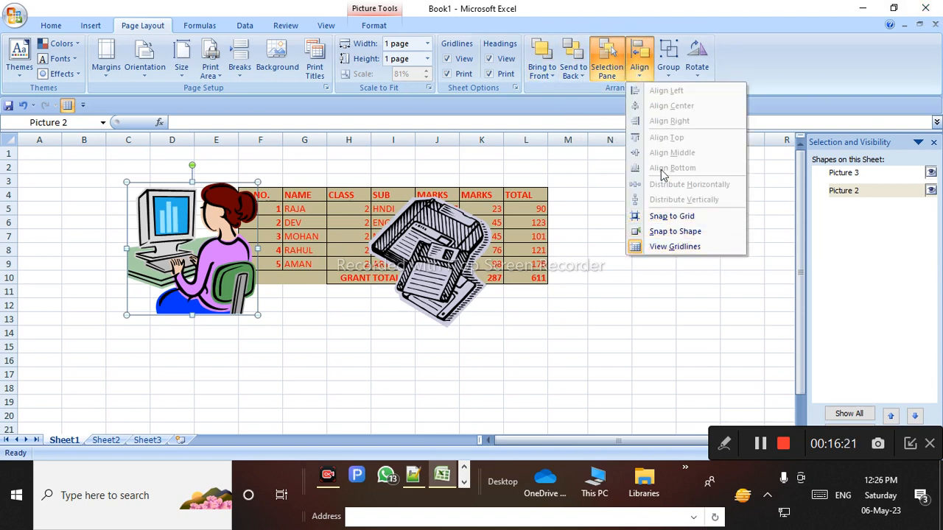
Toggle Snap to Grid, Snap to Shape and View Gridlines, then close the Selection pane
click(684, 217)
click(637, 64)
click(669, 231)
click(638, 65)
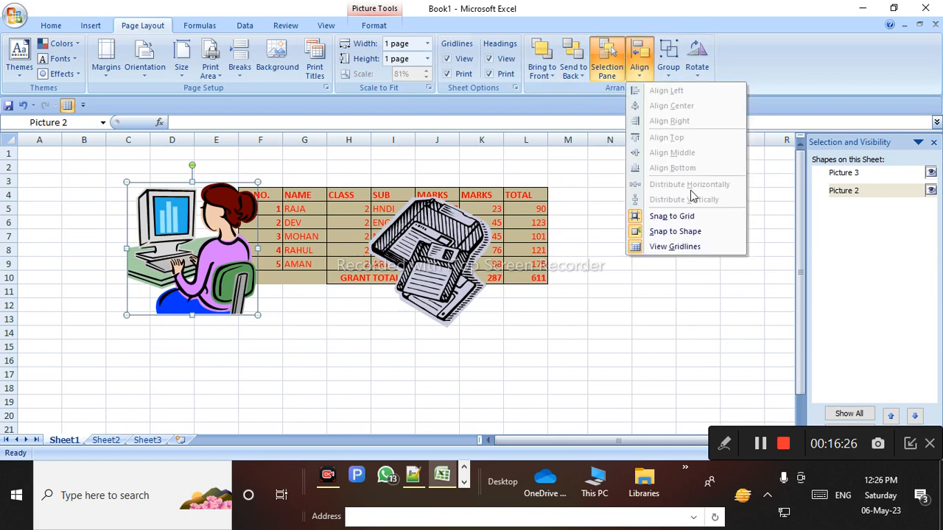
click(684, 247)
click(739, 209)
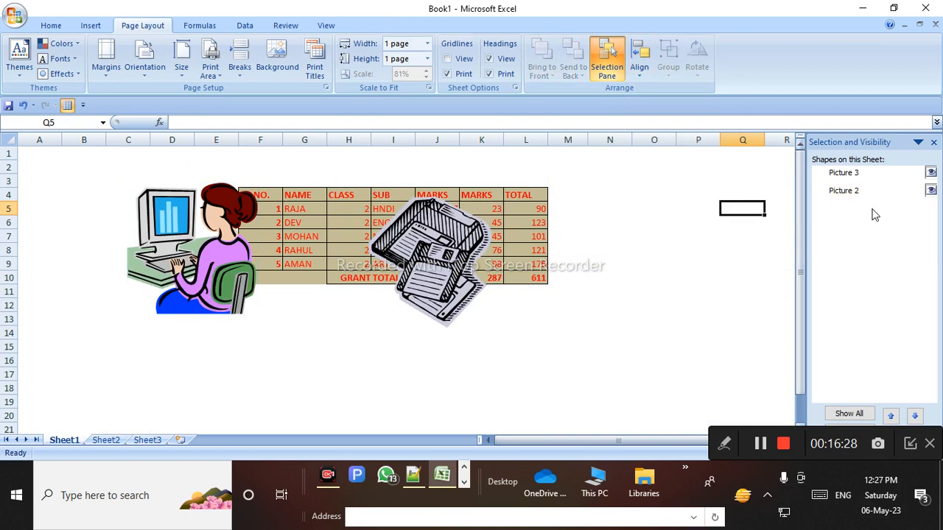
click(934, 143)
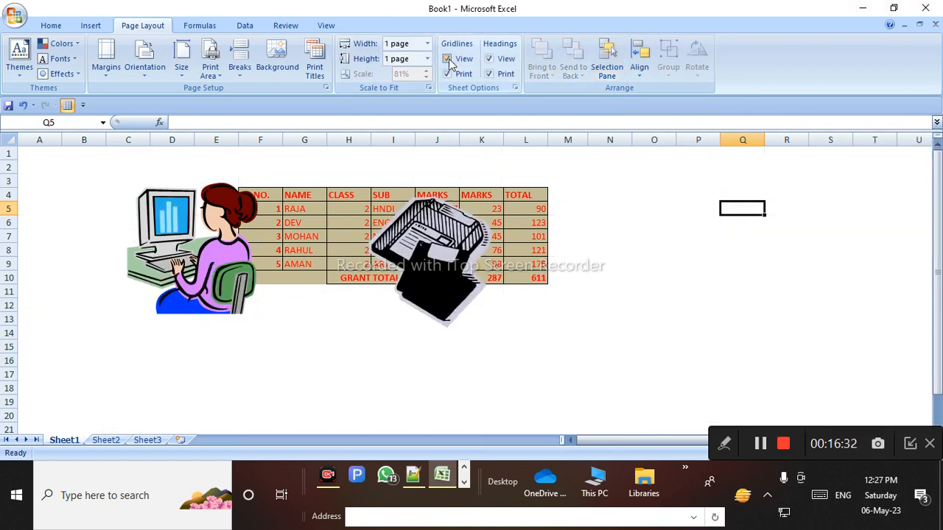
Toggle View > Gridlines, then re-enable View Gridlines from Align and select cells O9 and O11
click(326, 26)
click(217, 61)
click(217, 61)
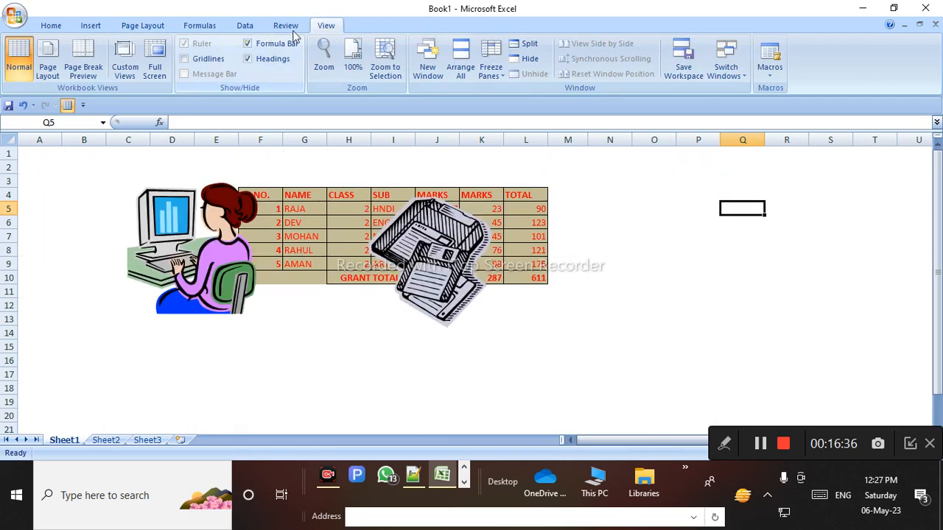
click(133, 26)
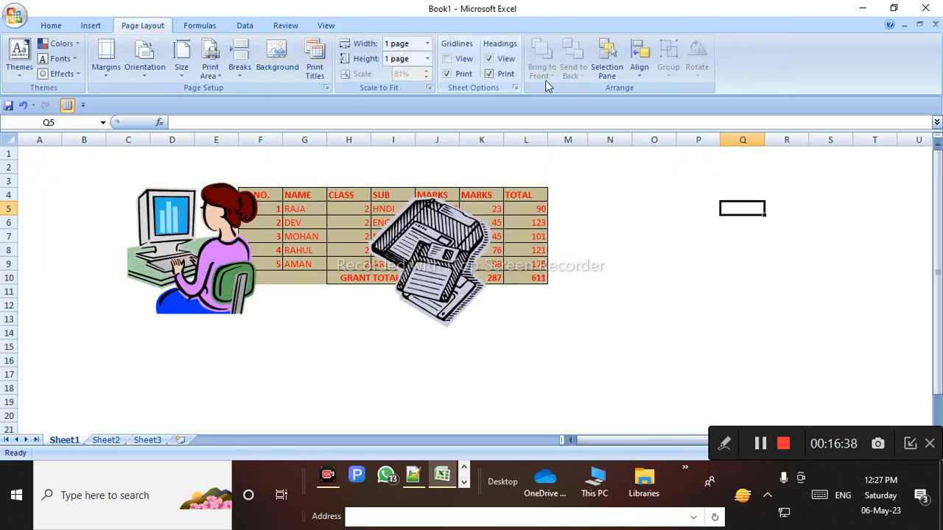
click(639, 70)
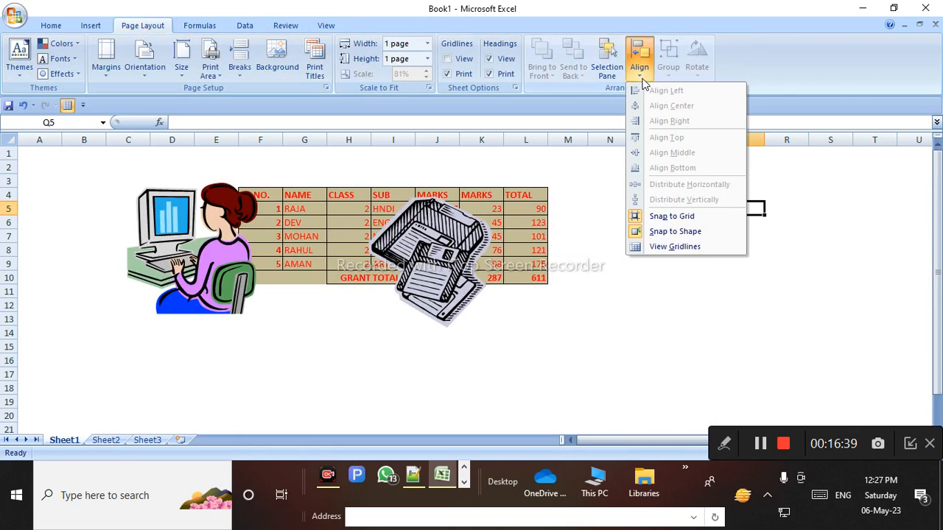
click(679, 247)
click(657, 262)
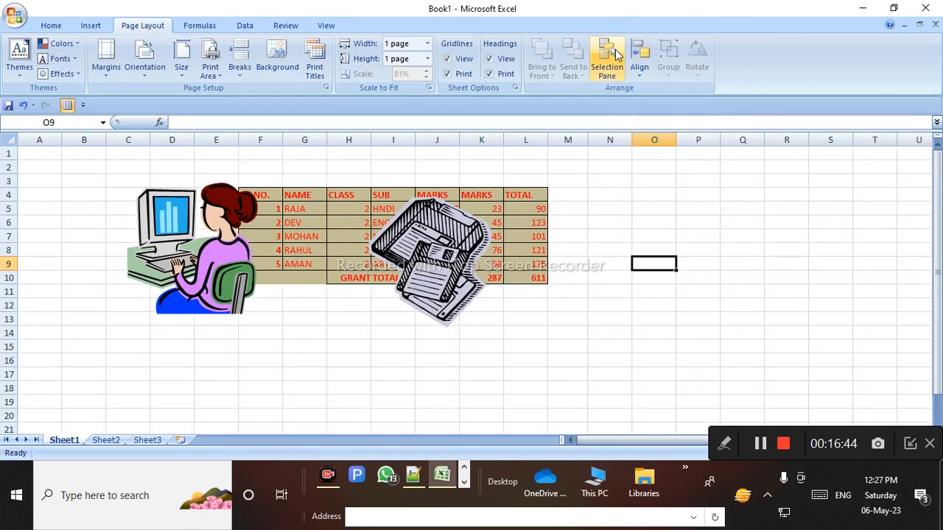
click(670, 296)
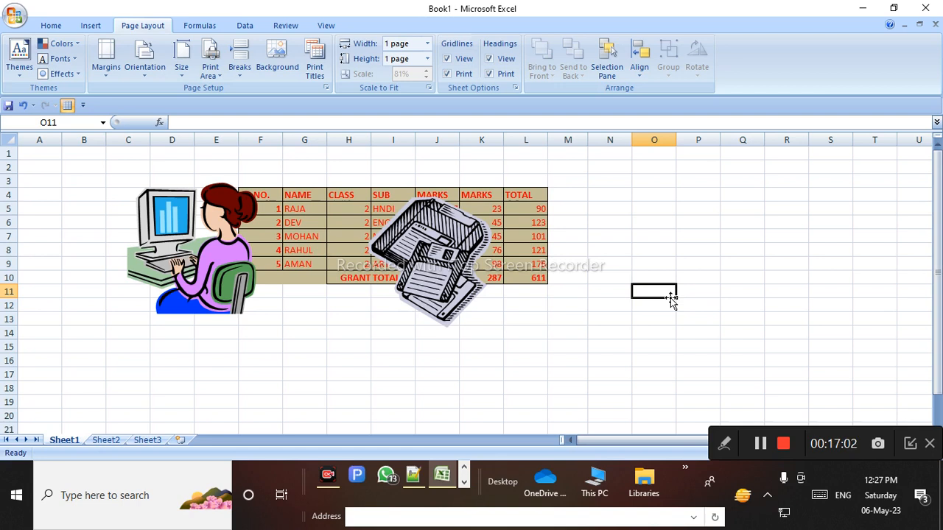
Delete the computer-girl and floppy-disk clip-art pictures, leaving only the marks table
click(305, 291)
click(237, 267)
key(Delete)
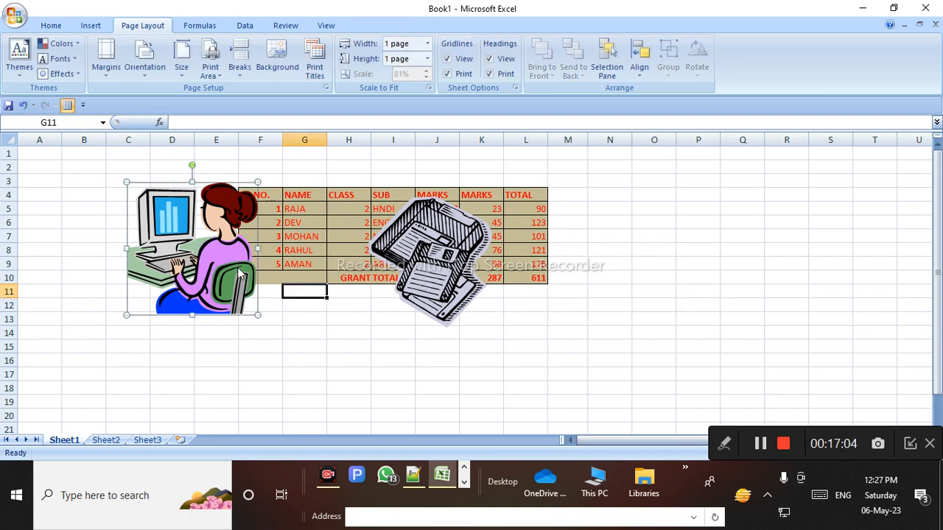
click(421, 273)
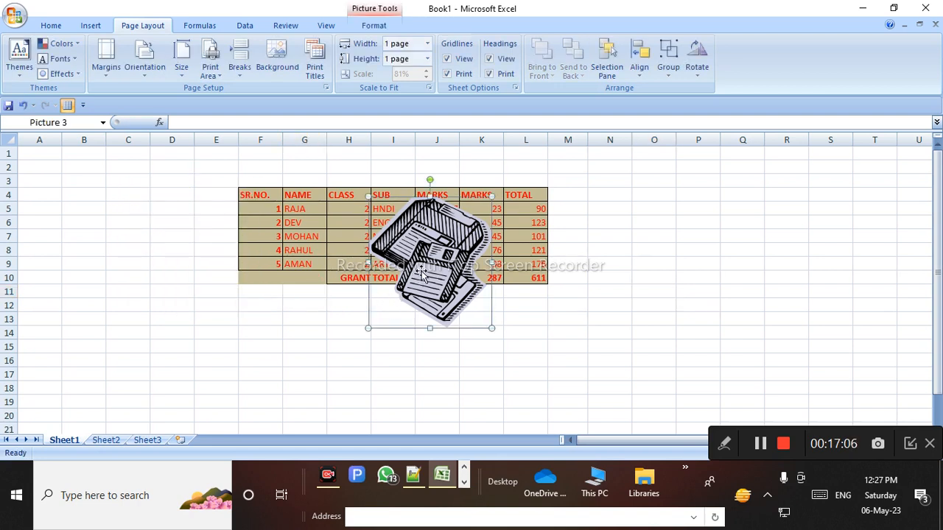
key(Delete)
click(356, 335)
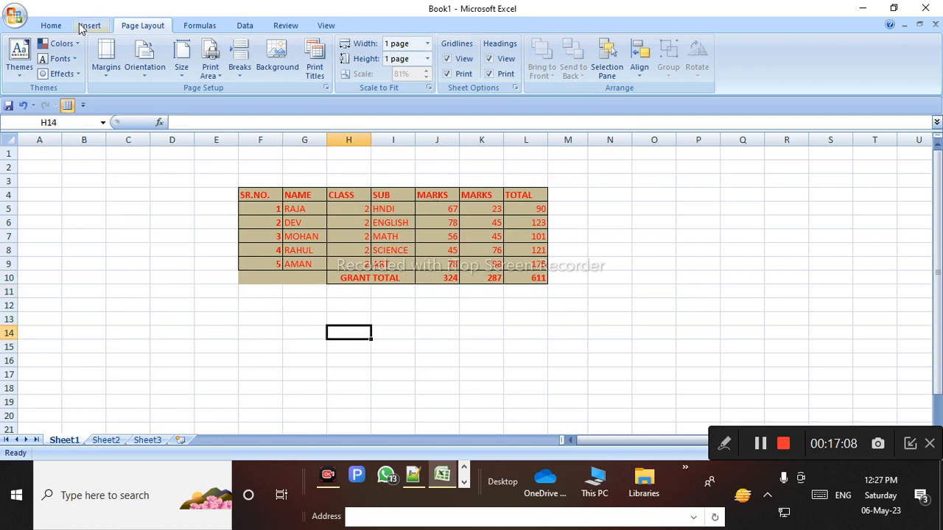
click(90, 25)
Draw a rectangle over the table's left side and an oval over columns K to O
click(153, 63)
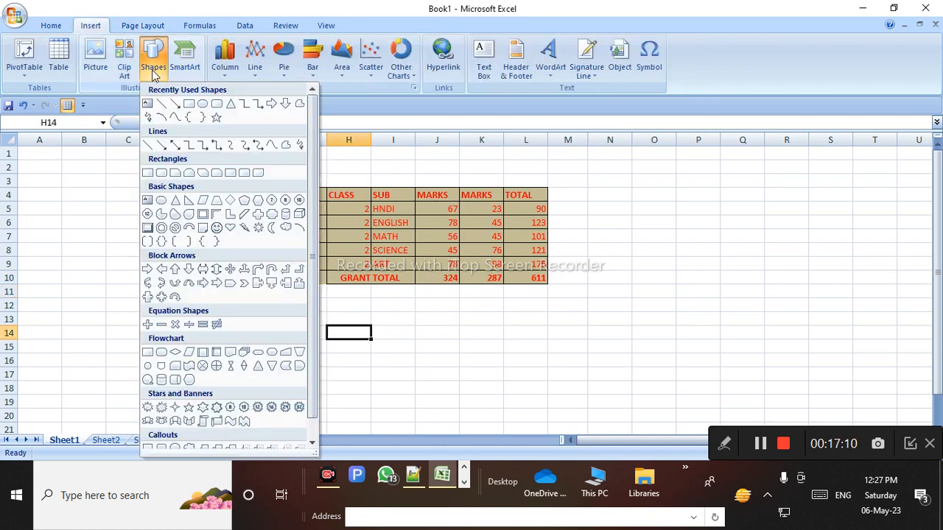
click(188, 105)
drag(193, 174, 370, 256)
click(67, 45)
mouse_move(459, 147)
mouse_down()
mouse_move(676, 244)
mouse_move(676, 270)
mouse_up()
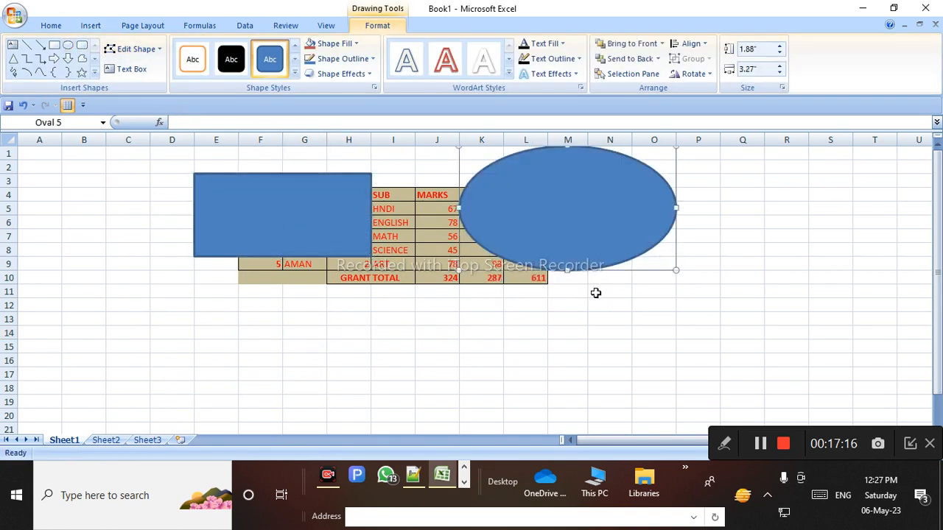
Draw a down arrow below the table and narrow it to 2 inches wide
click(67, 58)
mouse_move(103, 285)
mouse_down()
mouse_move(322, 380)
mouse_move(390, 376)
mouse_move(359, 433)
mouse_up()
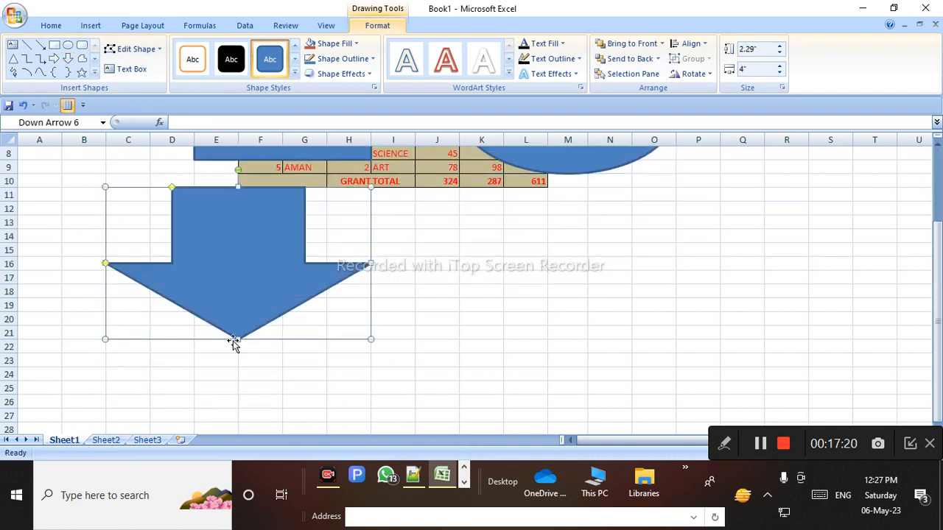
drag(233, 341, 233, 408)
drag(371, 333, 237, 333)
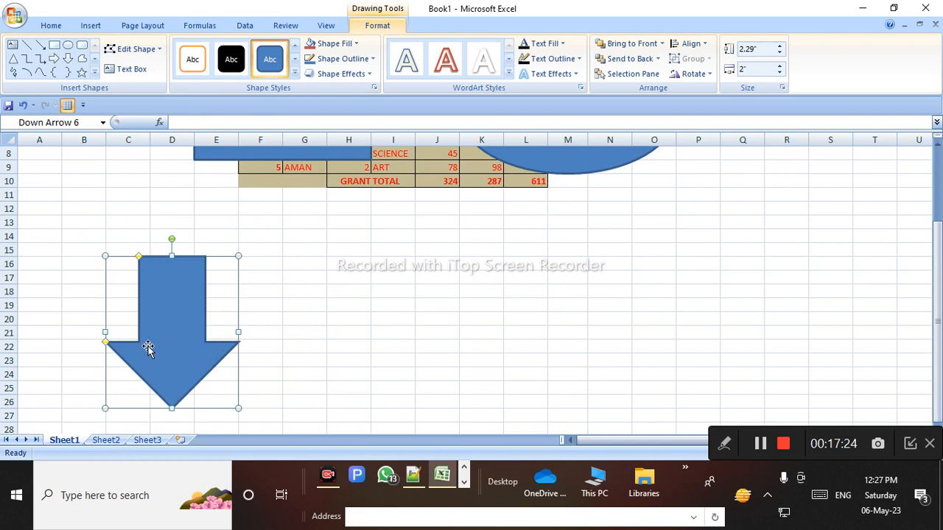
scroll(148, 346, up, 1)
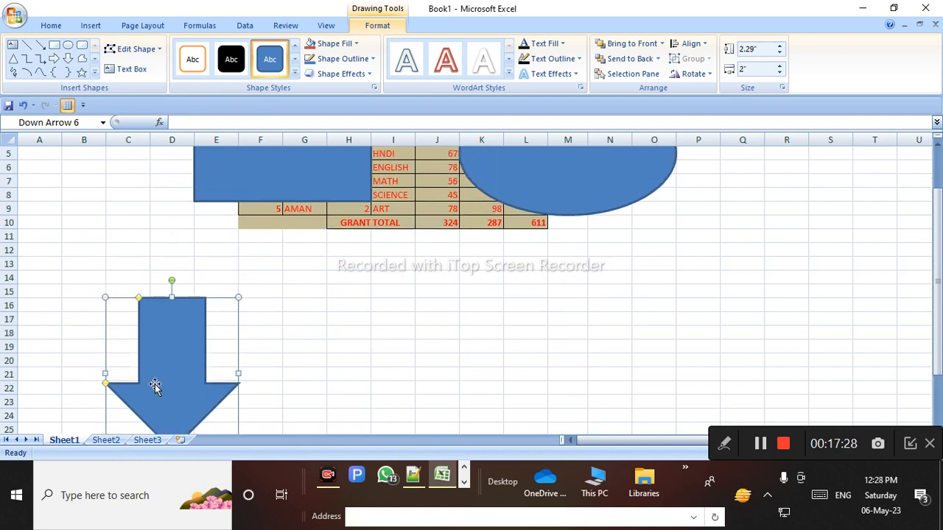
shift+click(268, 177)
Group the rectangle, oval and down arrow into a single group
shift+click(525, 184)
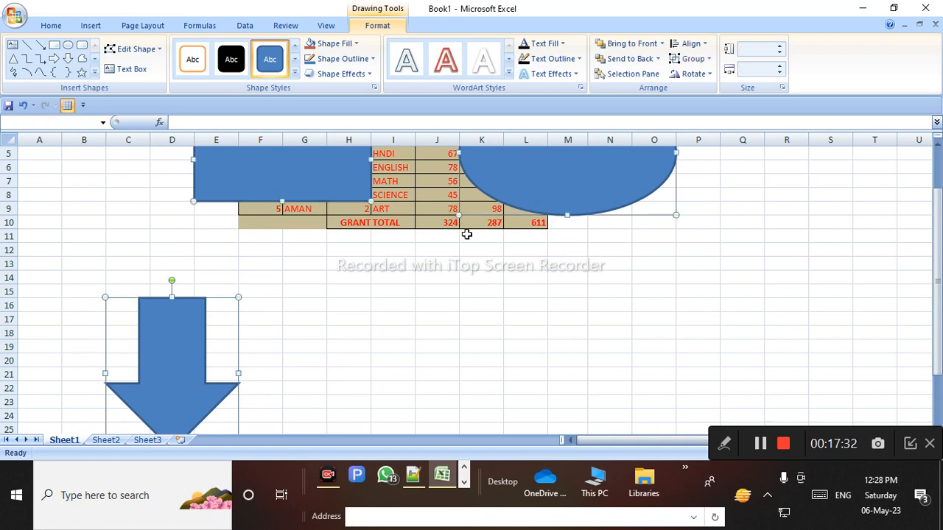
scroll(307, 365, up, 1)
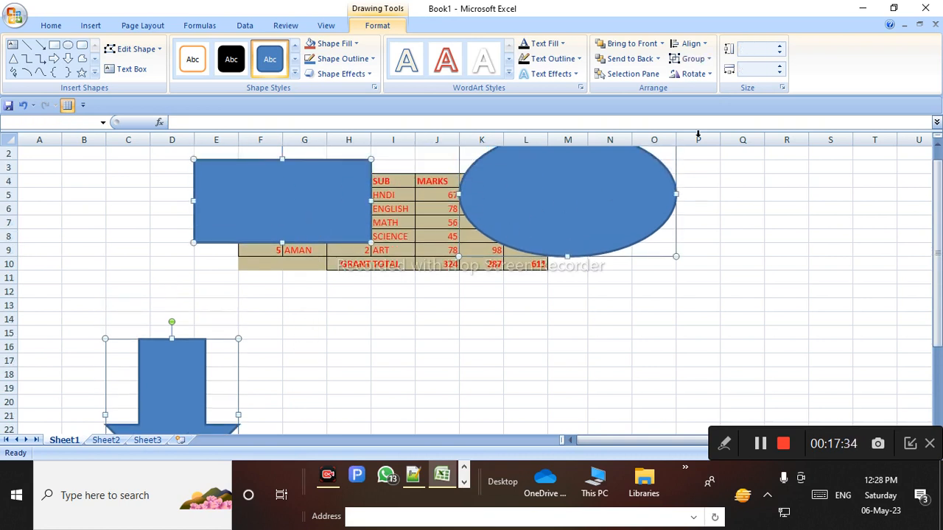
click(693, 59)
click(702, 77)
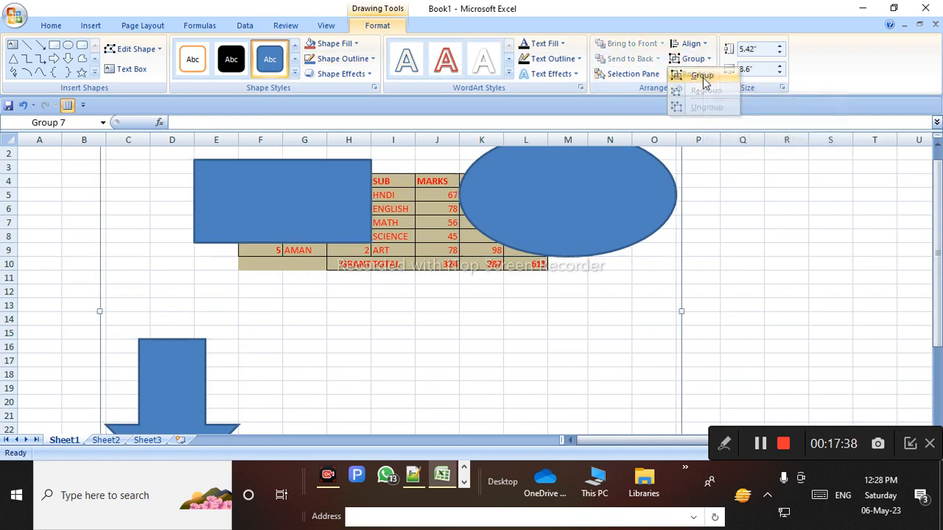
Shrink the shape group to about 2 inches wide and deselect it
scroll(508, 266, up, 1)
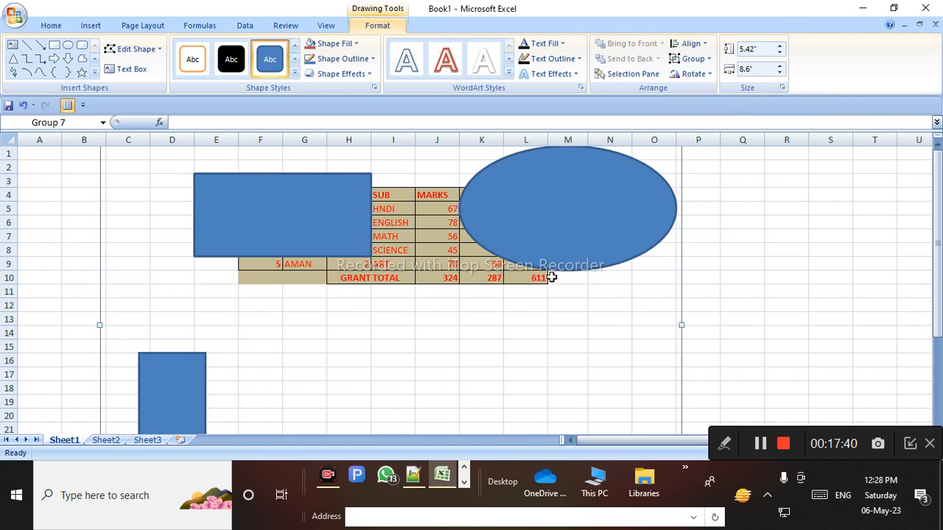
scroll(589, 333, down, 6)
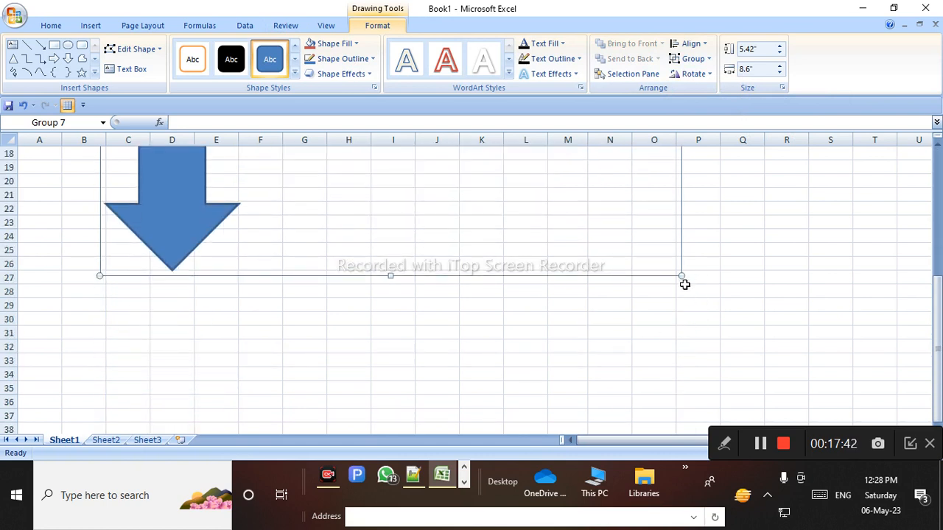
drag(678, 274, 234, 221)
drag(214, 180, 309, 306)
click(164, 168)
click(103, 168)
Move Group 7 into columns A–D beside the marks table and open the Group options
click(125, 179)
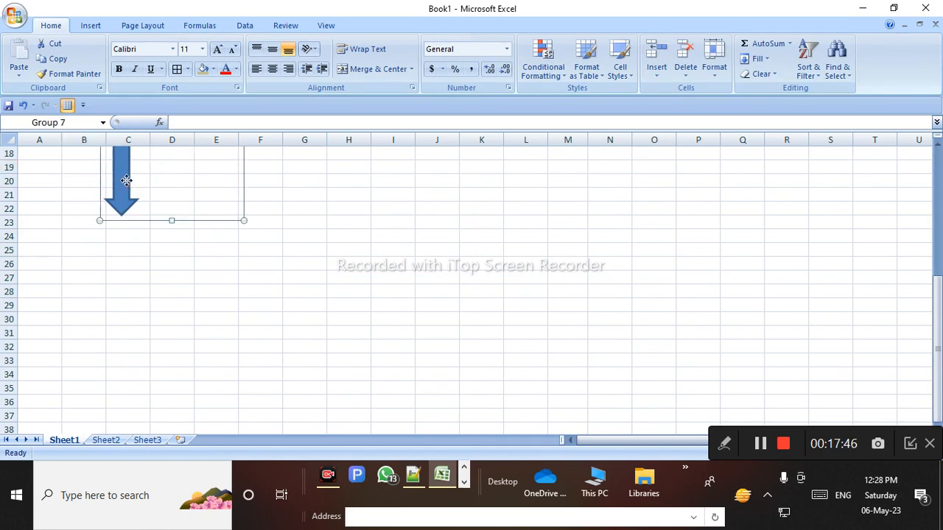
drag(126, 179, 414, 289)
scroll(447, 228, up, 5)
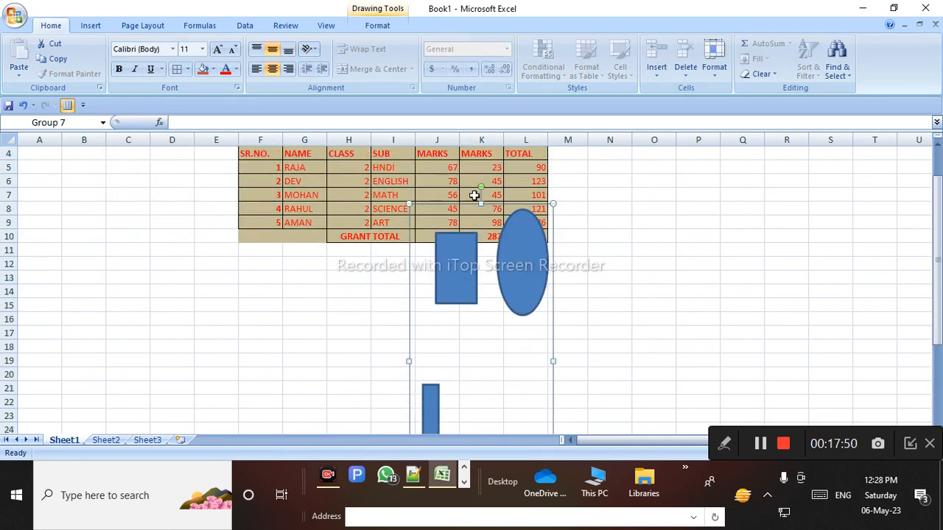
drag(480, 204, 82, 217)
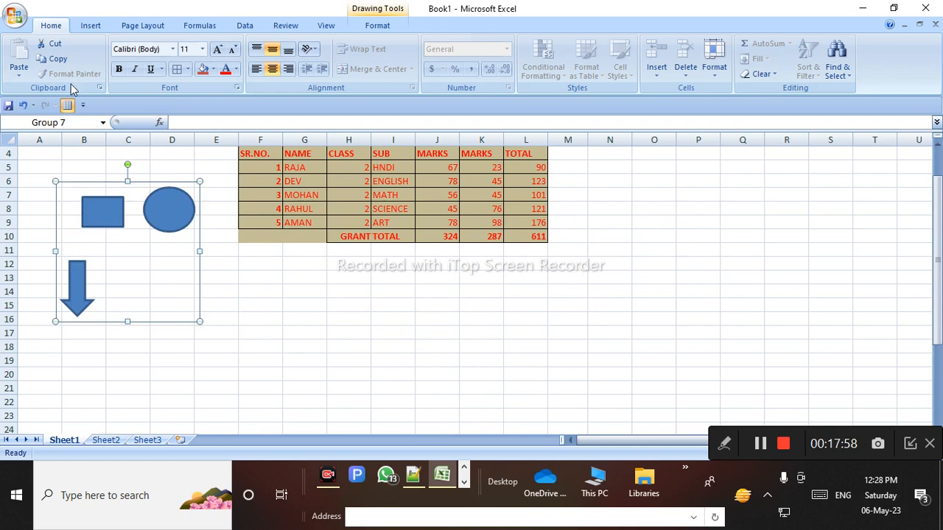
click(144, 25)
click(668, 62)
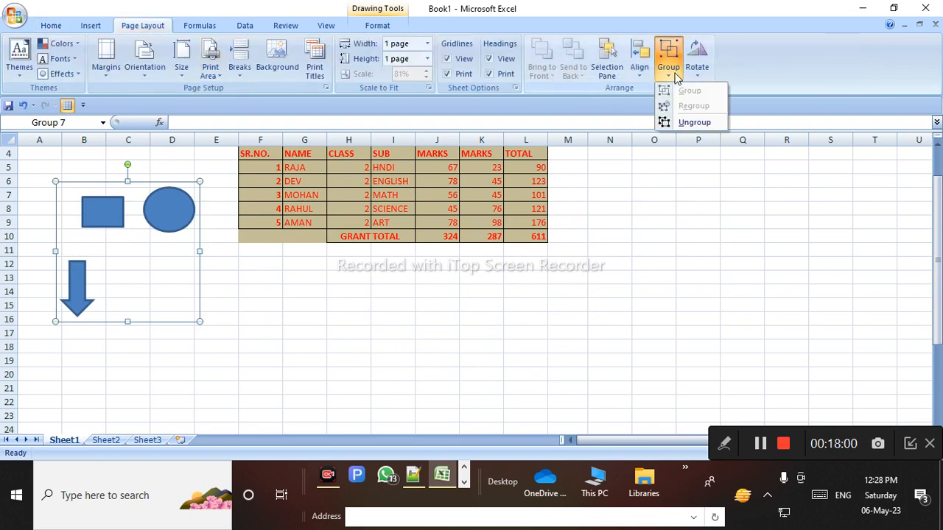
Ungroup Group 7 and drag the shapes lower and wider
click(694, 123)
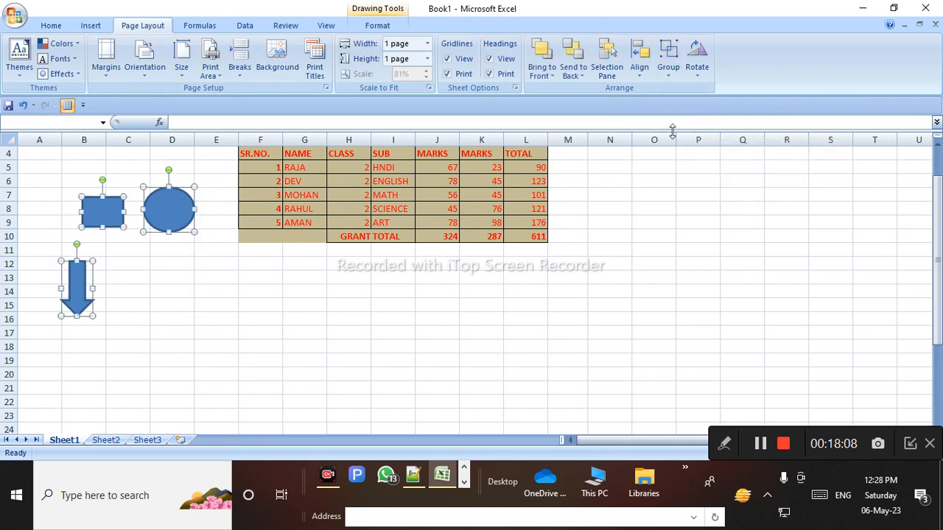
drag(174, 220, 164, 290)
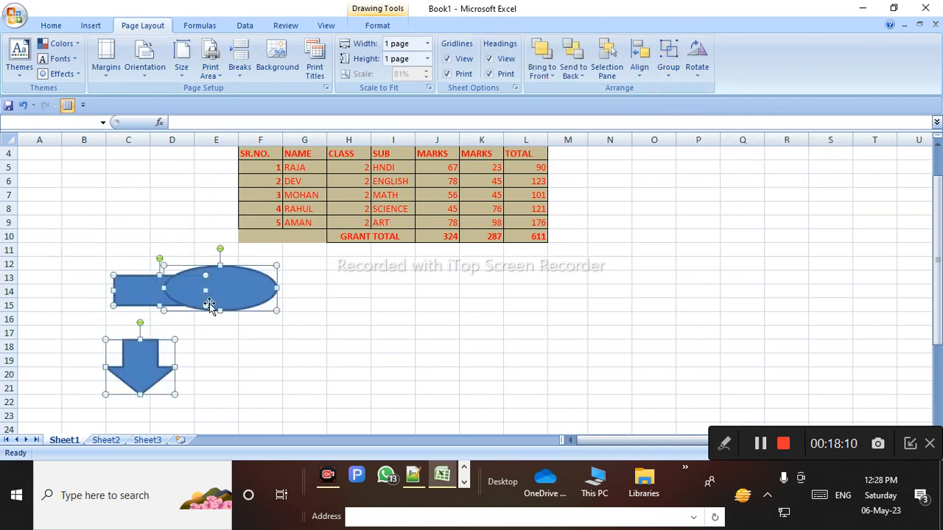
drag(225, 298, 302, 315)
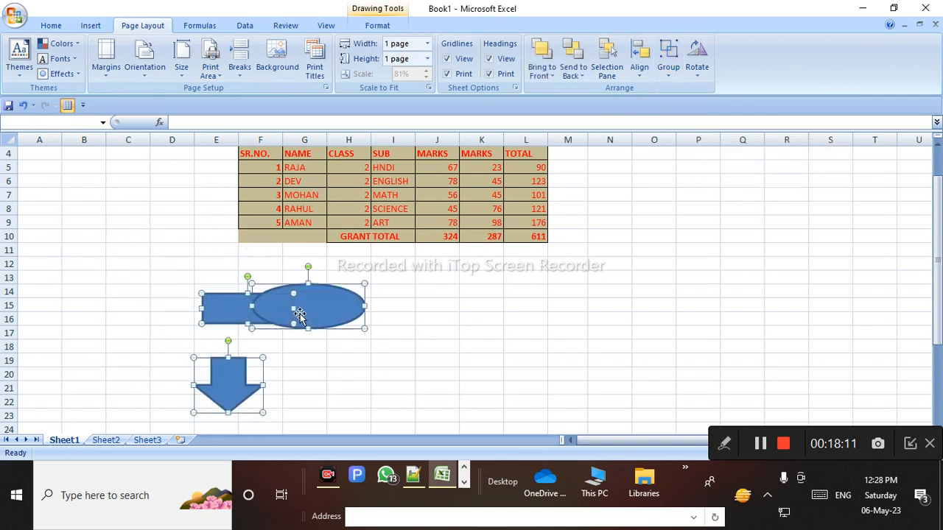
double_click(368, 306)
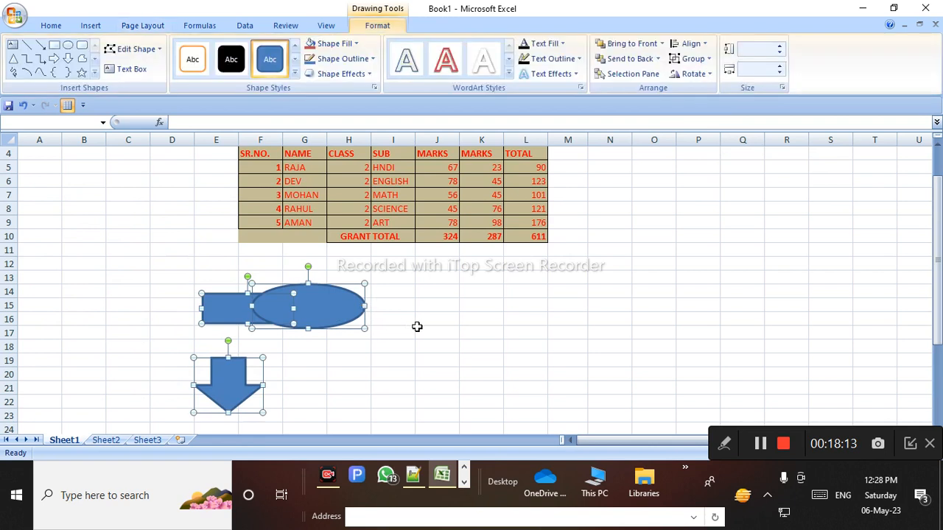
Place the rectangle in rows 12–13, the ellipse beside it, and the arrow in rows 15–18
shift+click(314, 321)
shift+click(247, 315)
click(322, 311)
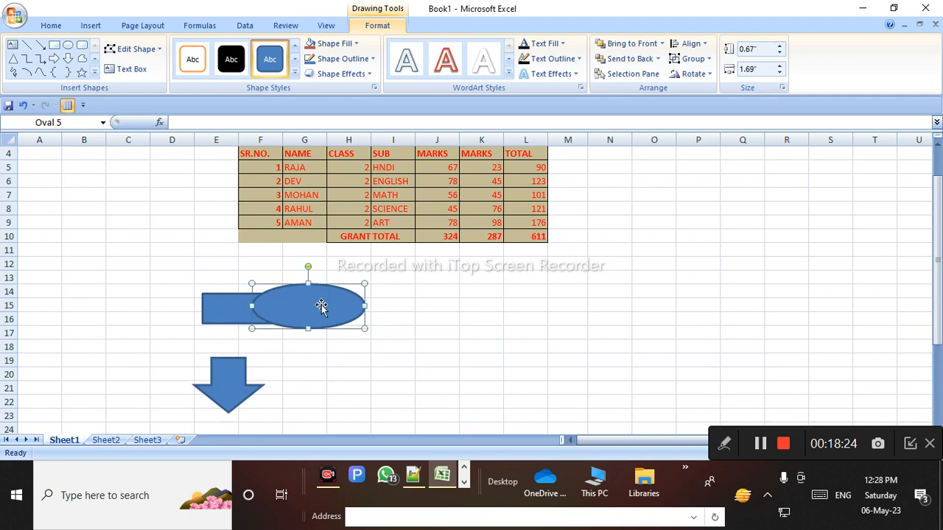
drag(327, 314, 446, 339)
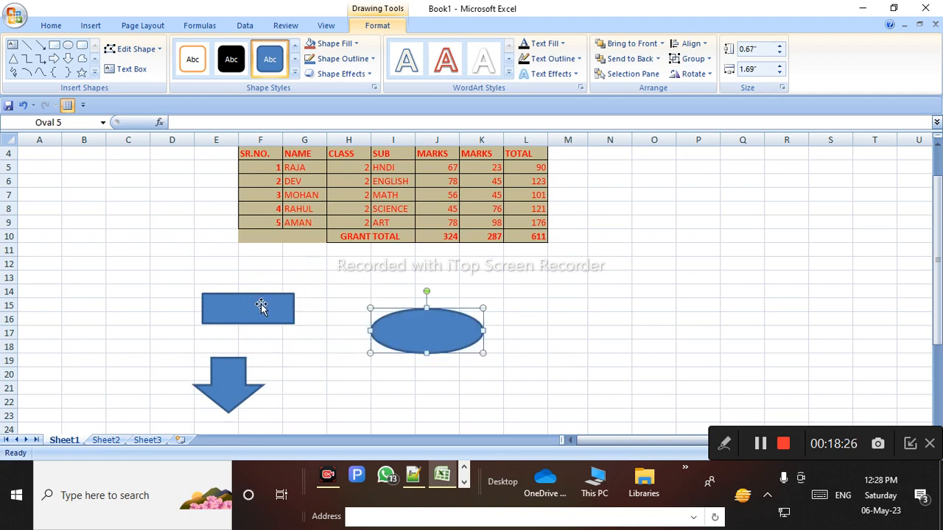
drag(261, 307, 118, 269)
click(229, 388)
drag(228, 388, 228, 334)
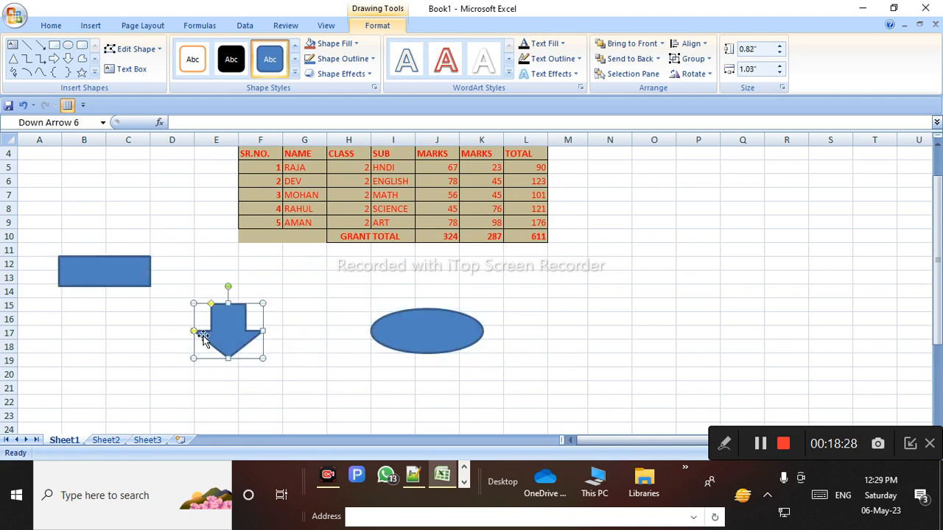
drag(451, 335, 295, 266)
click(137, 267)
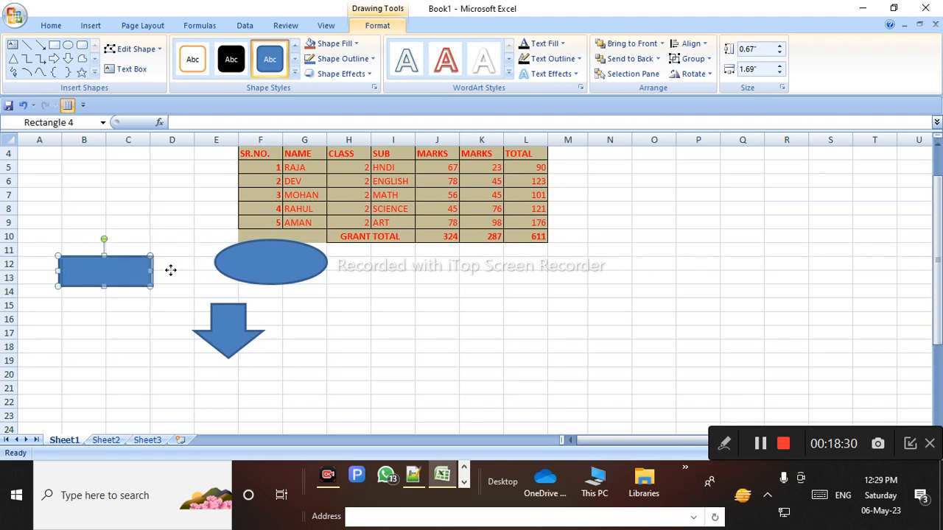
Regroup the three shapes as Group 8 and move the group across the sheet
click(704, 76)
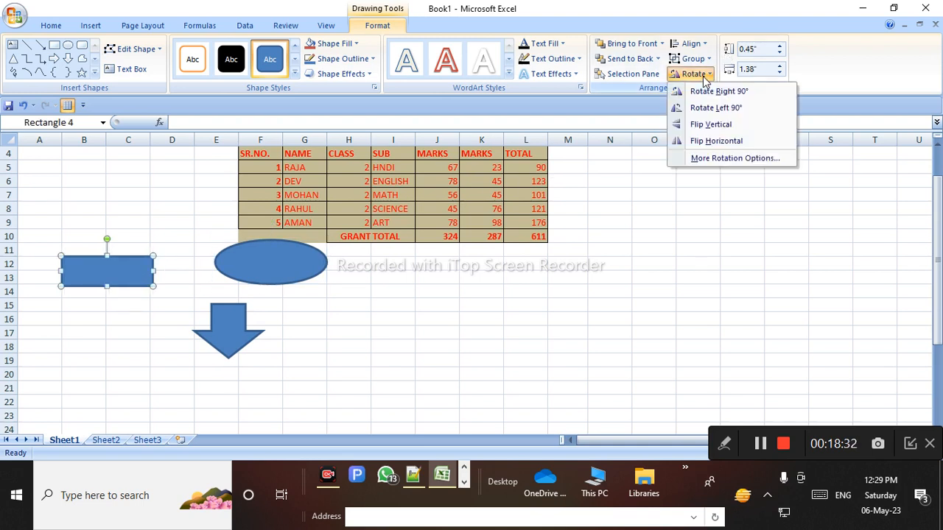
click(696, 59)
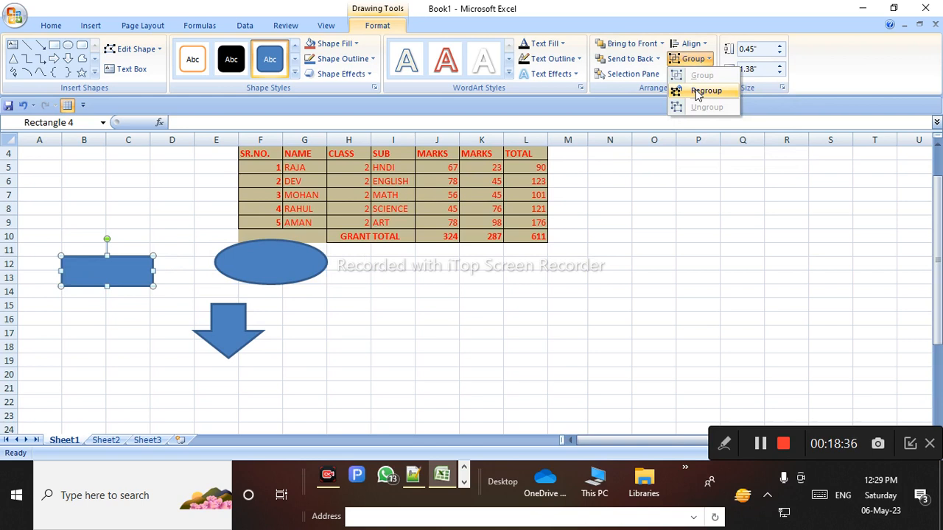
click(698, 91)
drag(420, 326, 532, 281)
Delete the down arrow, then the remaining rectangle-and-ellipse group
click(533, 295)
click(525, 356)
key(Delete)
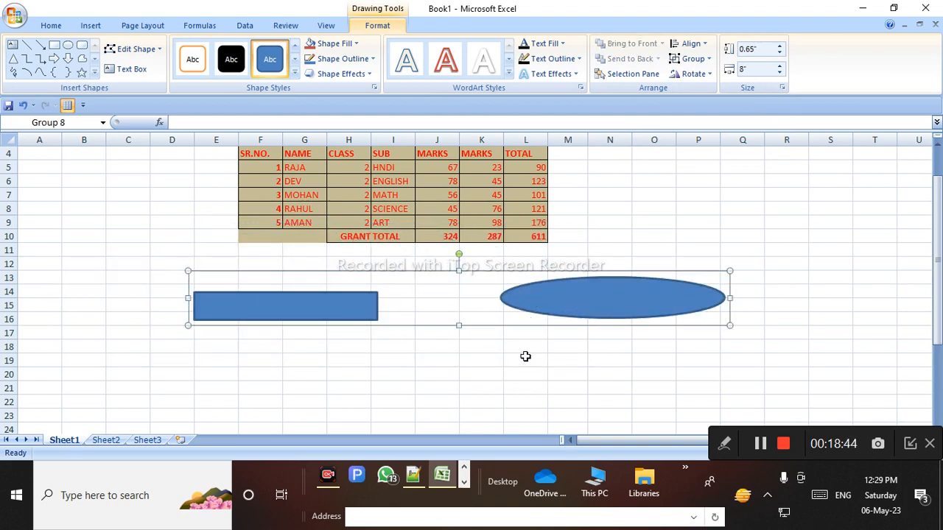
key(Delete)
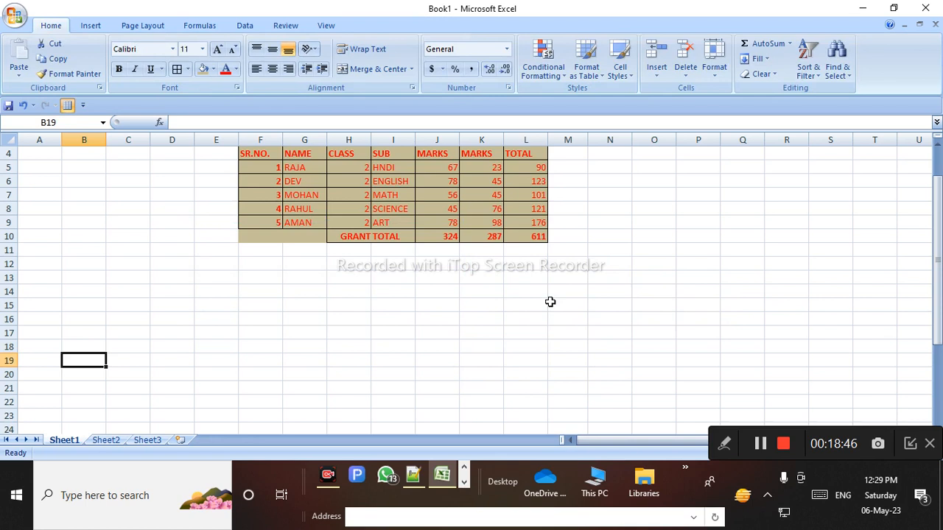
Select cell I15 and bring up the Clip Art search pane
click(221, 264)
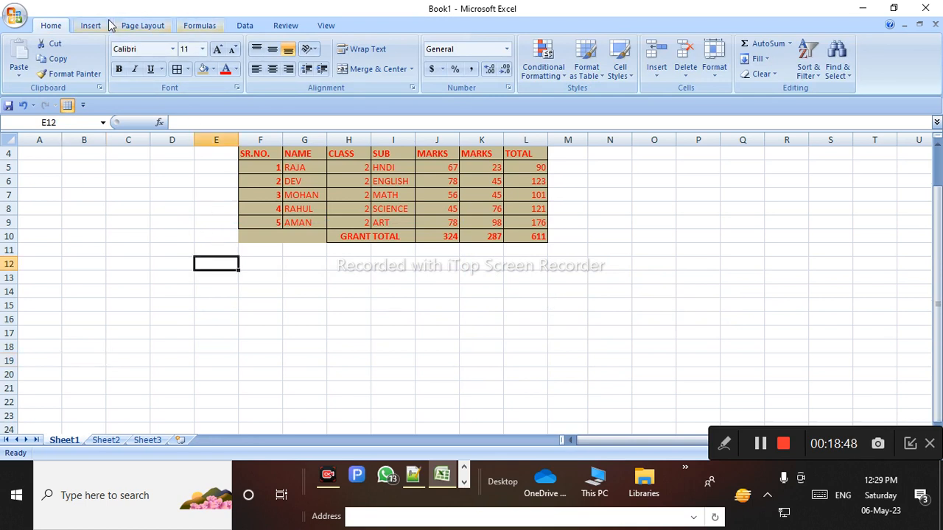
click(142, 25)
click(467, 217)
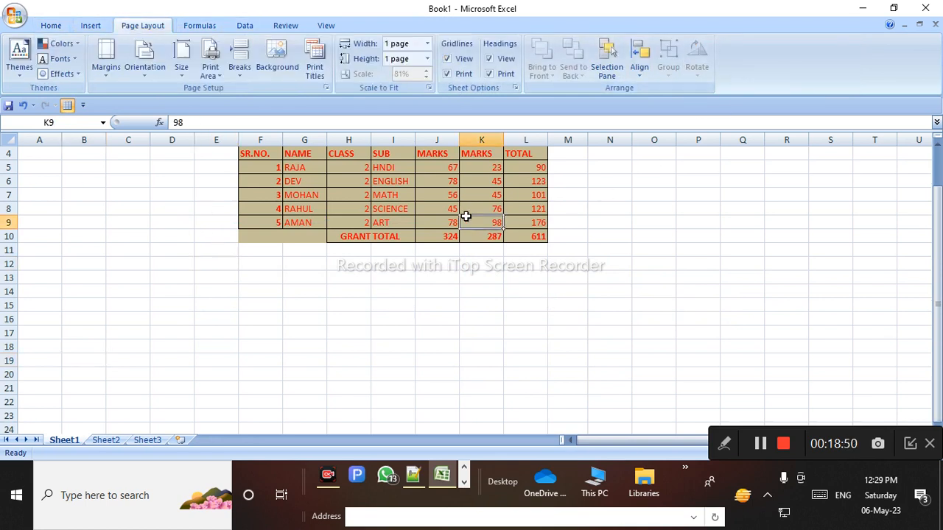
click(409, 304)
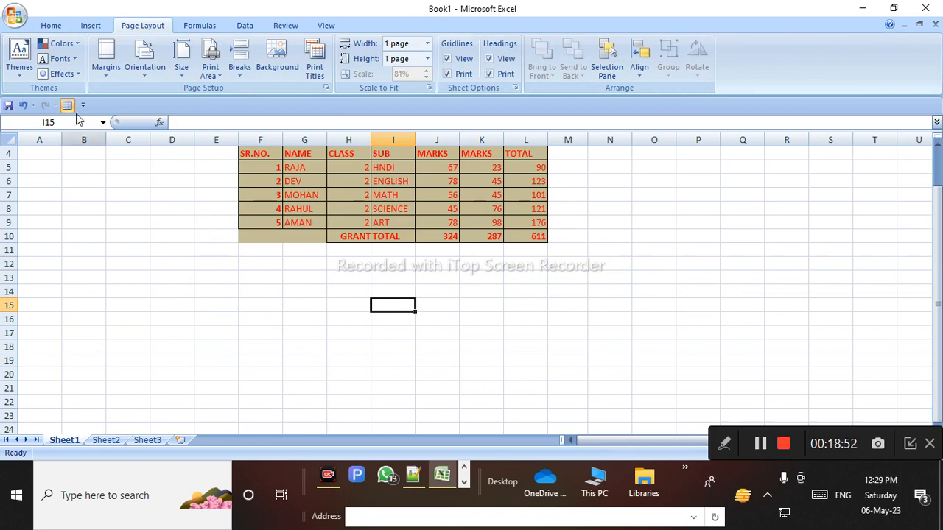
click(95, 25)
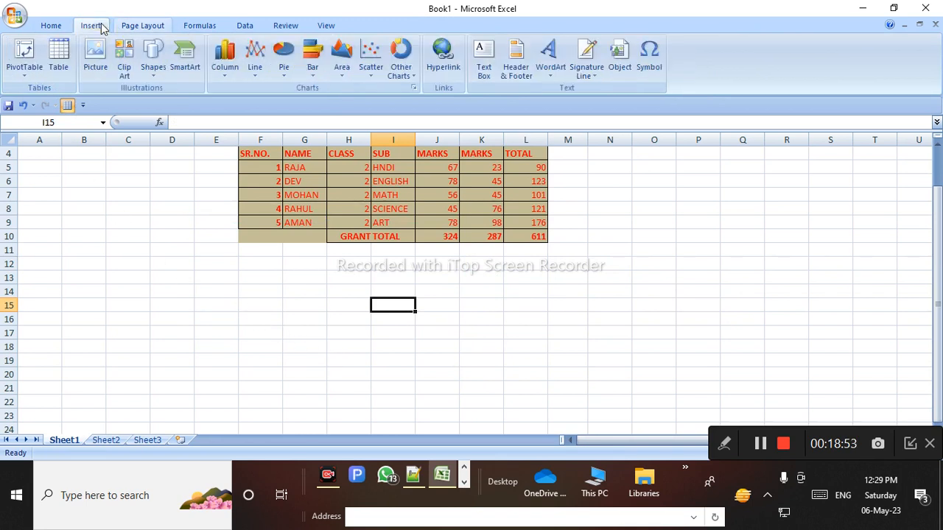
click(125, 62)
Insert the woman-at-computer clip art and move it just below the table's left side
click(830, 278)
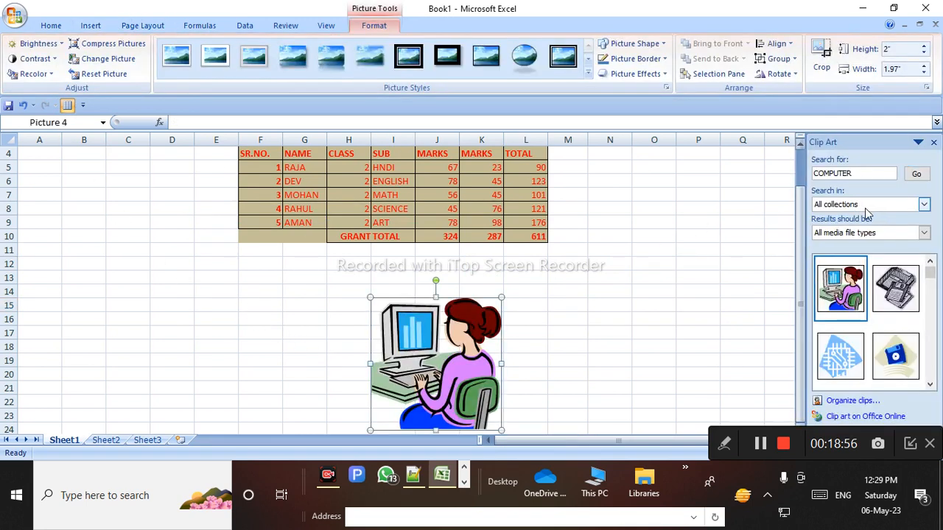
click(933, 142)
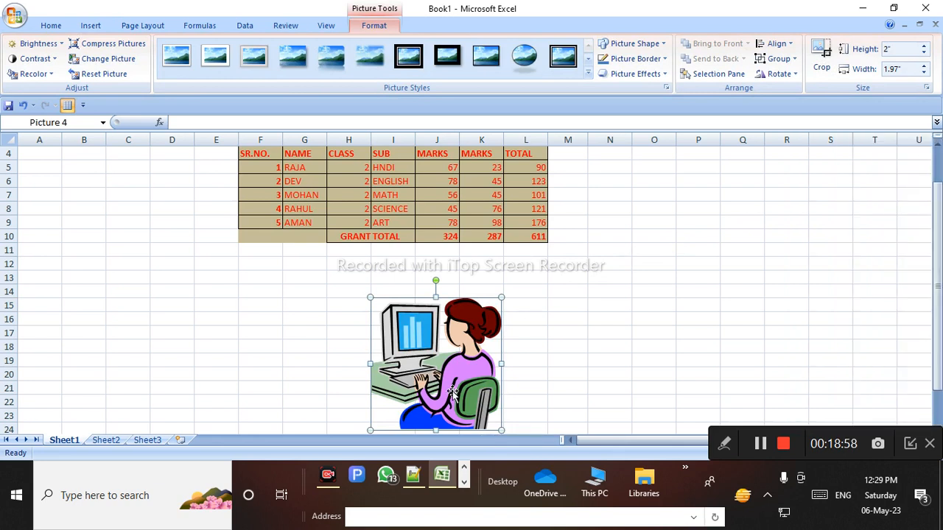
drag(465, 408, 291, 352)
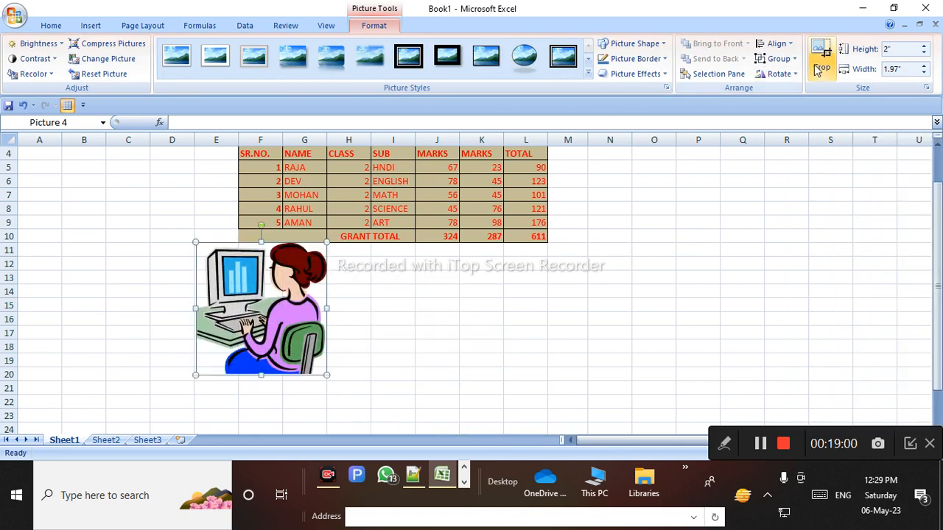
click(779, 74)
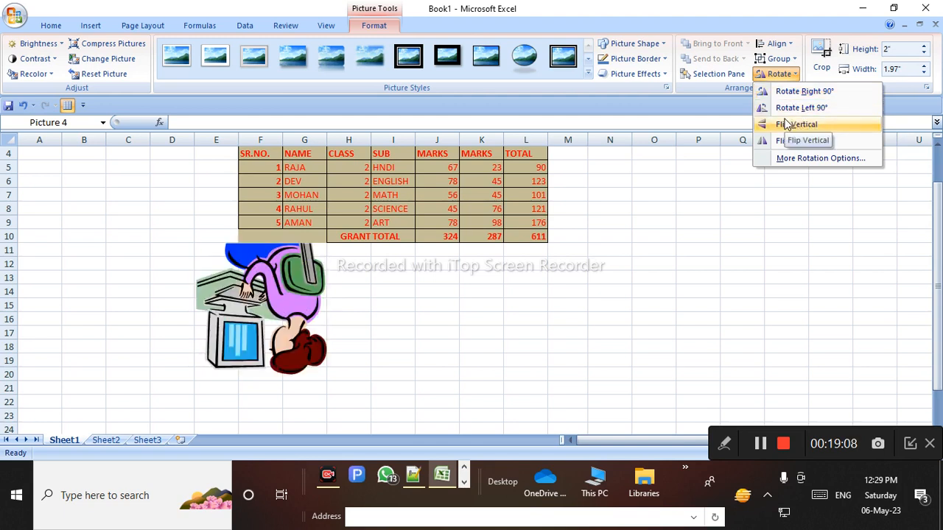
Scale the picture to 130% (2.6" by 2.56") and rotate it 16°
click(812, 159)
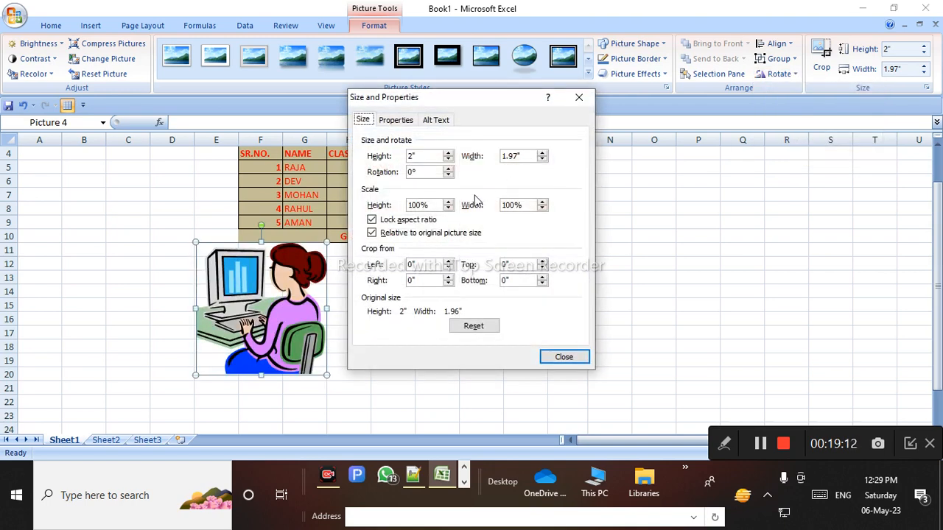
click(542, 154)
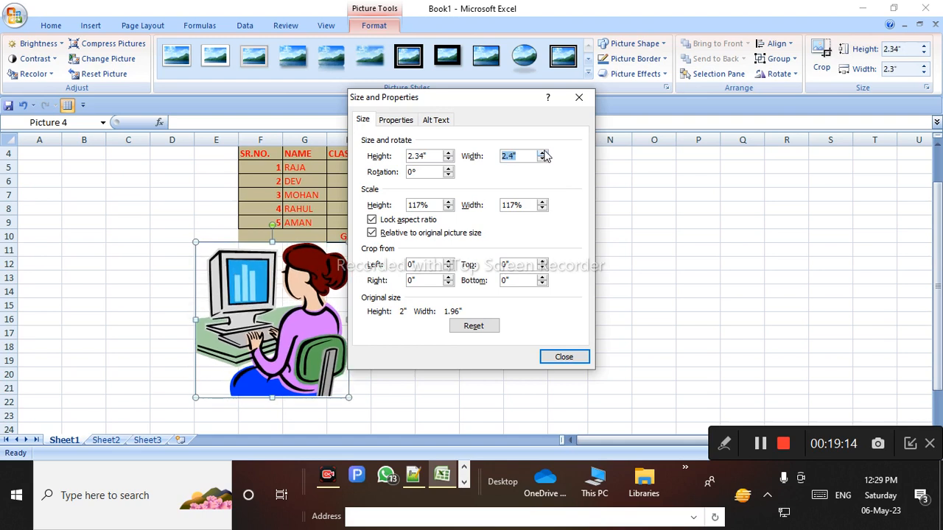
click(448, 160)
click(448, 168)
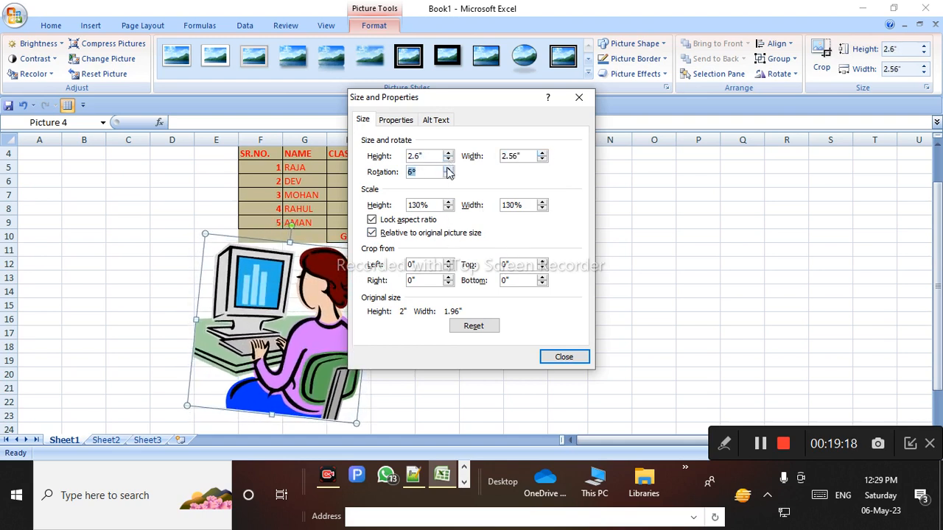
click(448, 168)
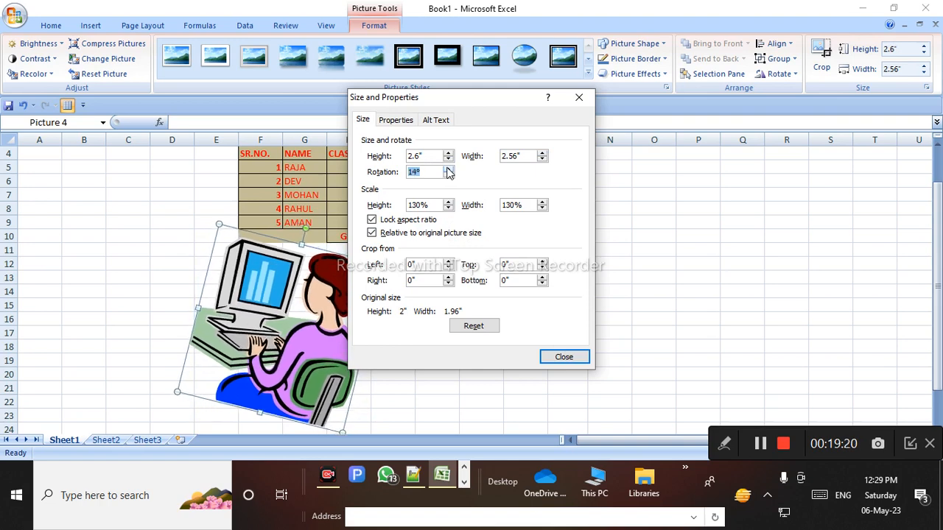
click(565, 357)
Move the tilted picture lower and apply the white rounded-frame picture style
drag(242, 296, 284, 287)
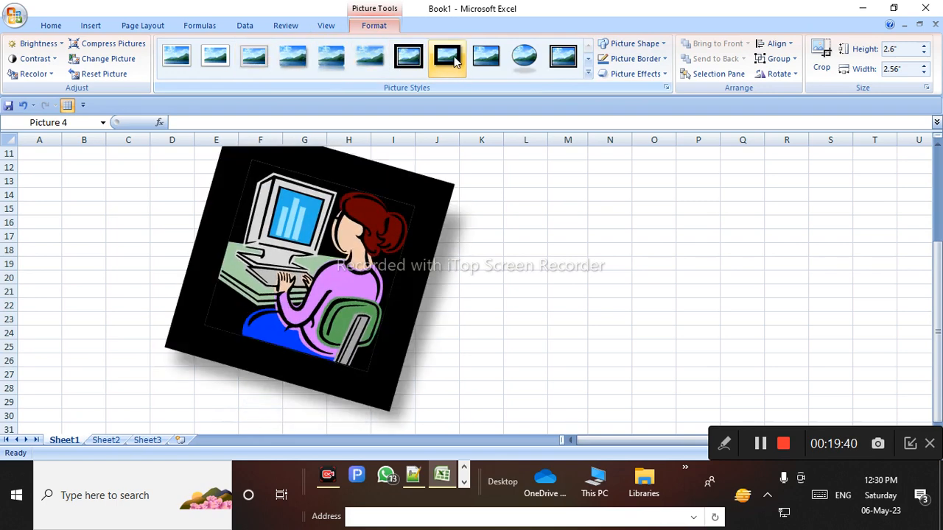
click(589, 73)
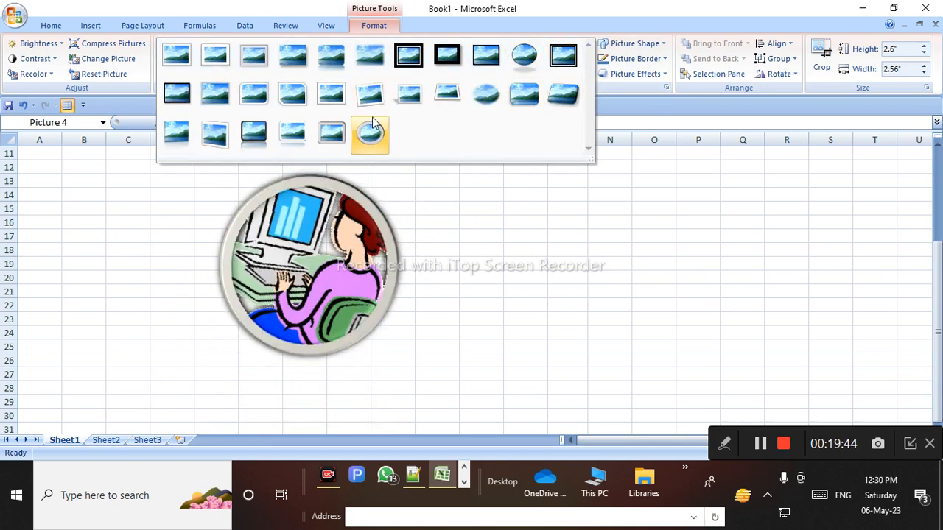
click(254, 96)
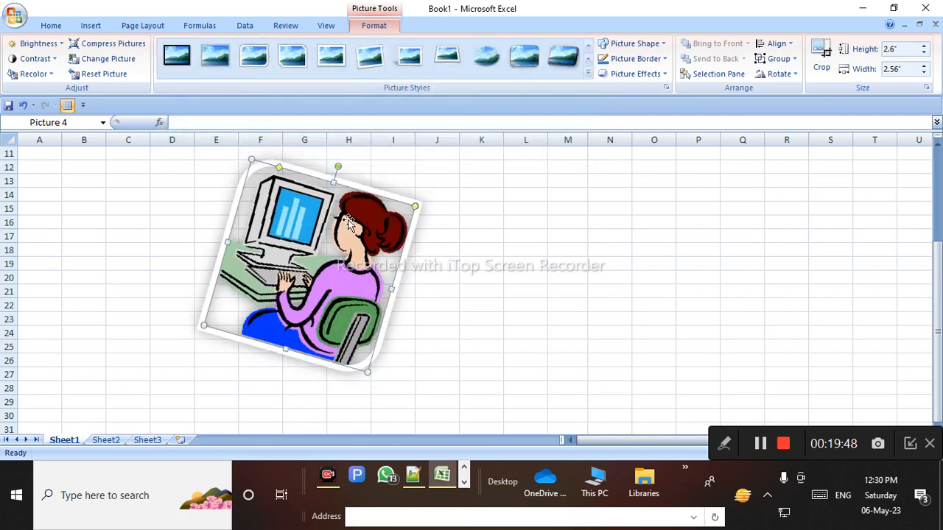
click(140, 25)
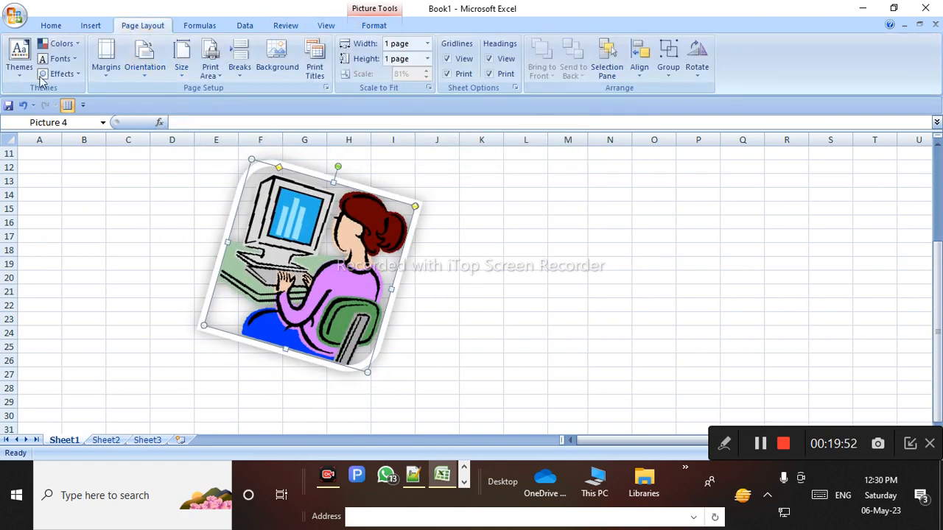
click(723, 442)
click(569, 444)
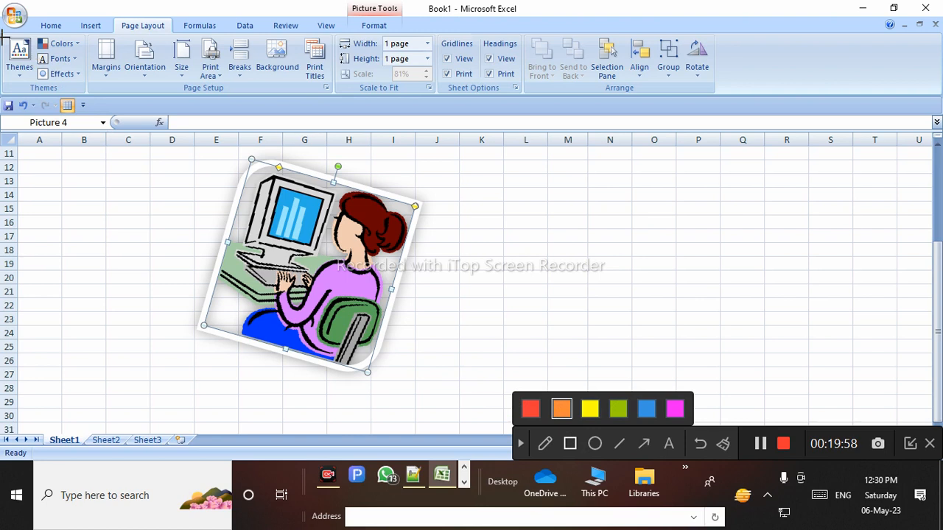
mouse_move(2, 35)
mouse_down()
mouse_move(61, 92)
mouse_move(86, 92)
mouse_up()
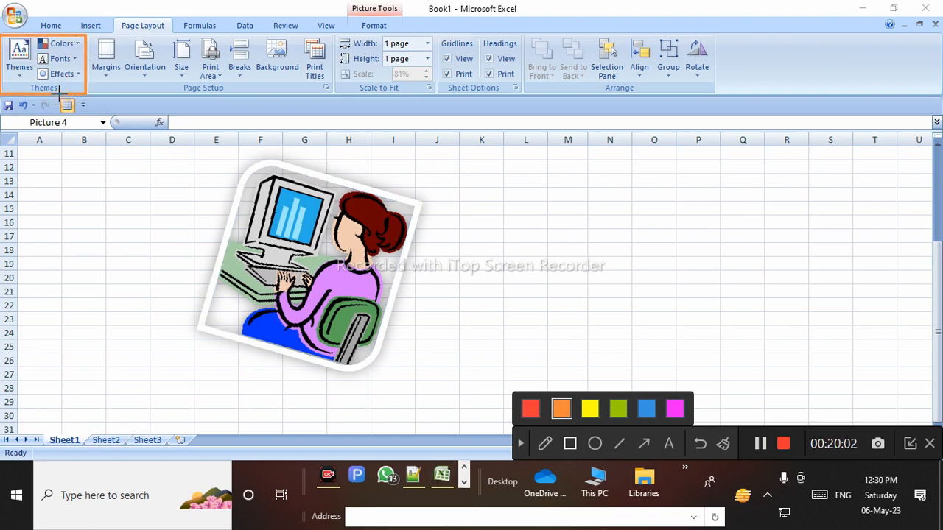
drag(93, 37, 179, 86)
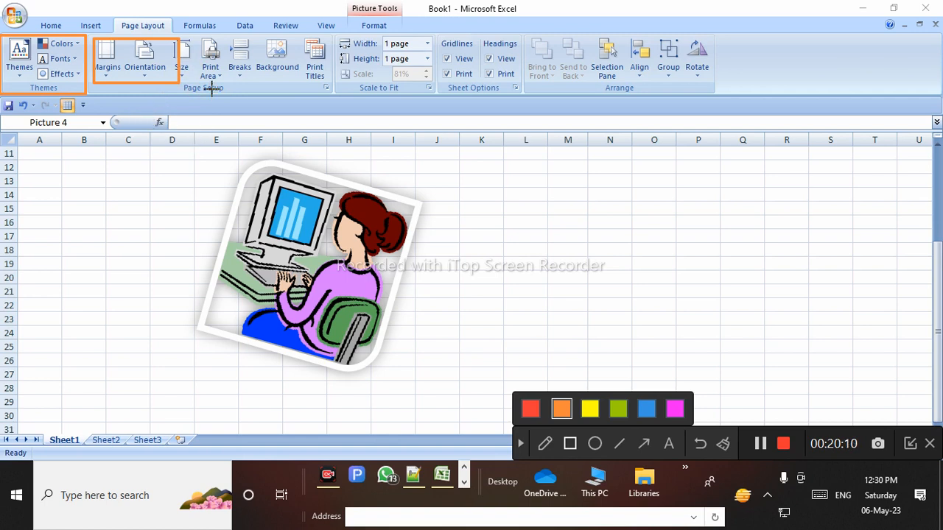
mouse_move(182, 35)
mouse_down()
mouse_move(214, 92)
mouse_move(556, 115)
mouse_move(582, 107)
mouse_move(335, 79)
mouse_move(308, 105)
mouse_move(341, 100)
mouse_up()
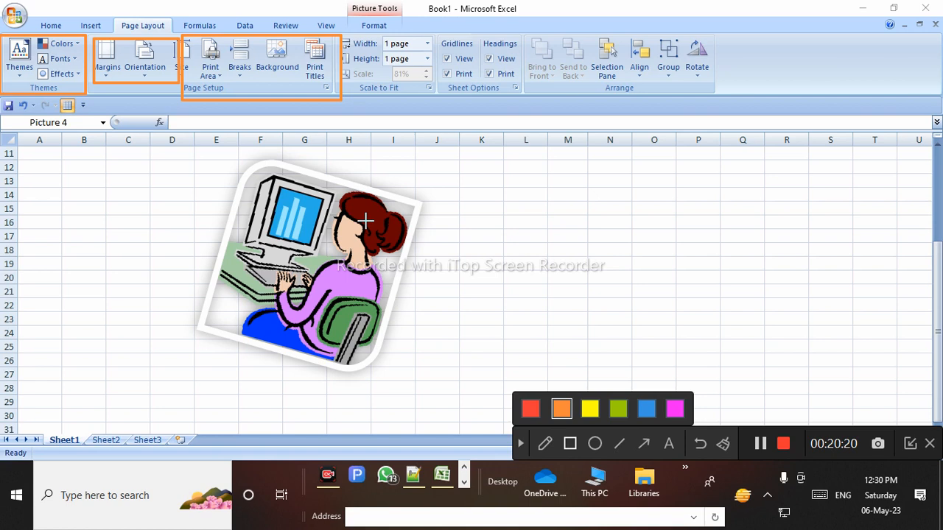
drag(326, 34, 447, 116)
drag(429, 25, 534, 104)
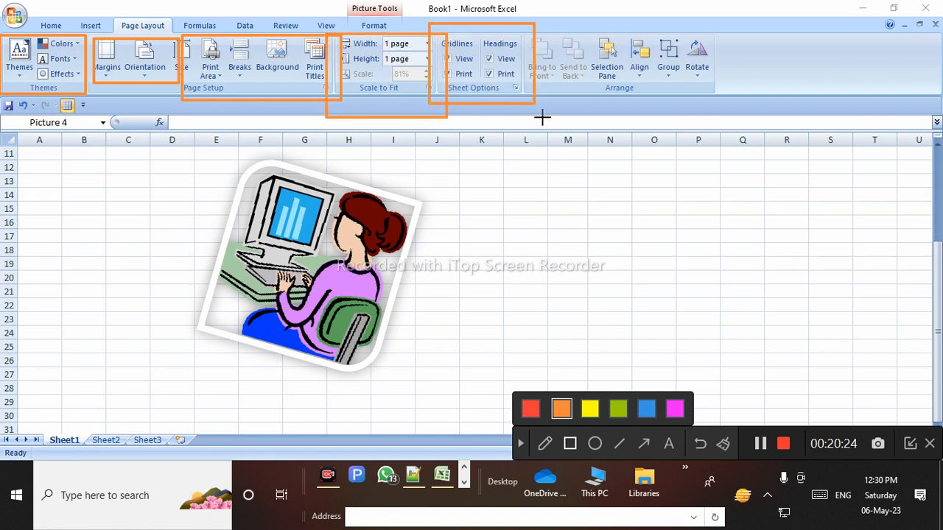
mouse_move(505, 8)
mouse_down()
mouse_move(658, 123)
mouse_move(748, 107)
mouse_up()
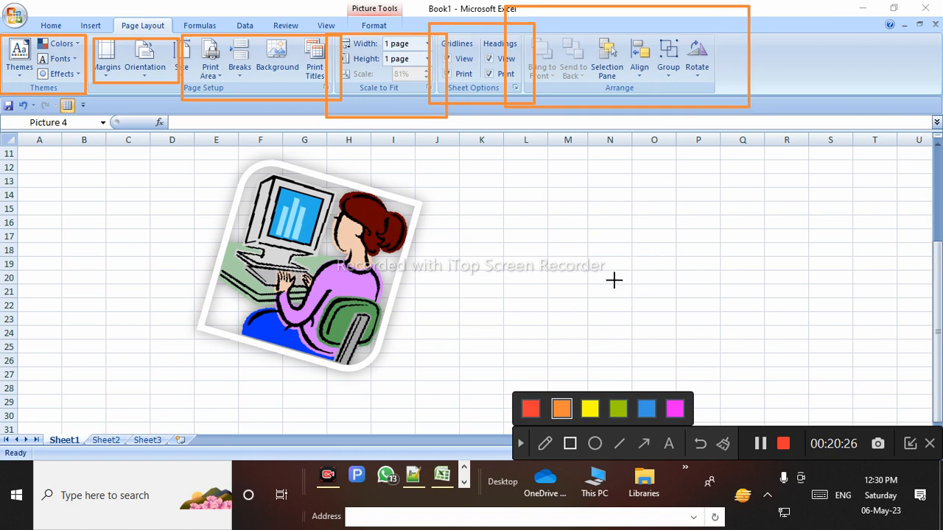
click(521, 443)
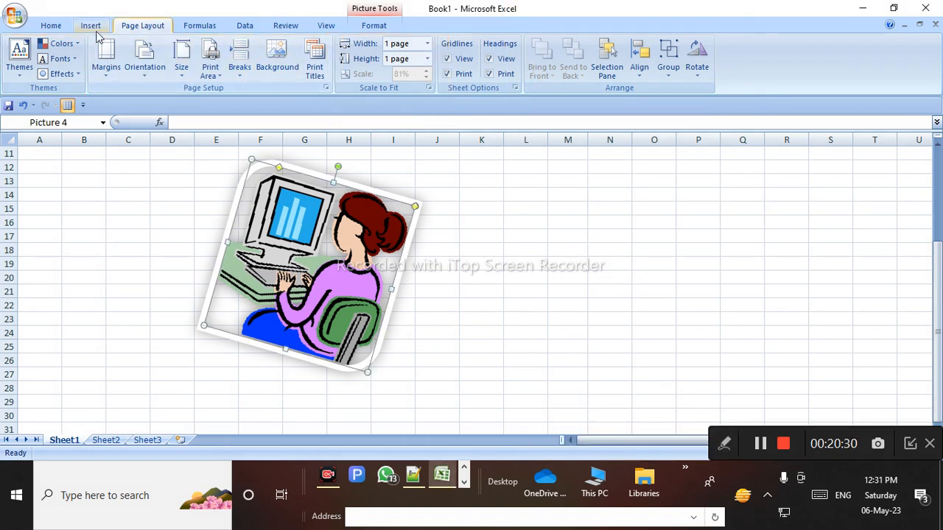
click(148, 207)
click(152, 275)
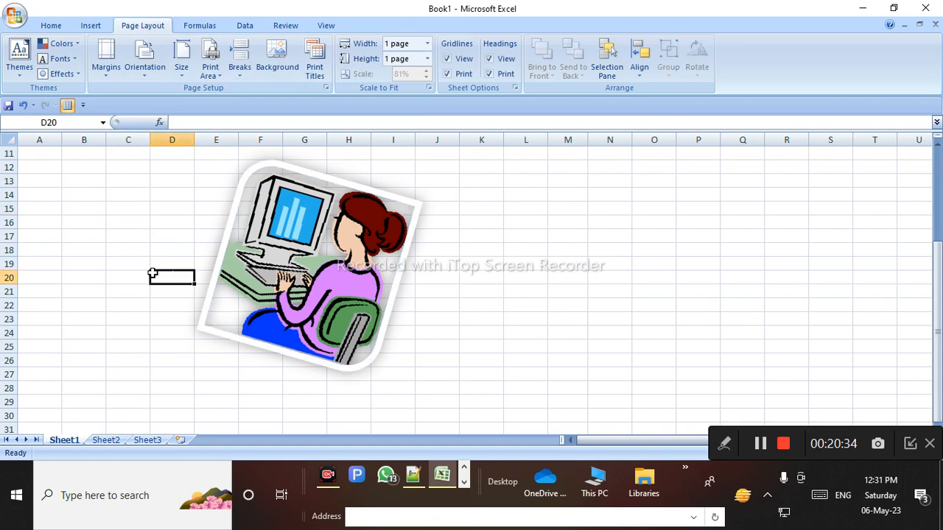
click(185, 27)
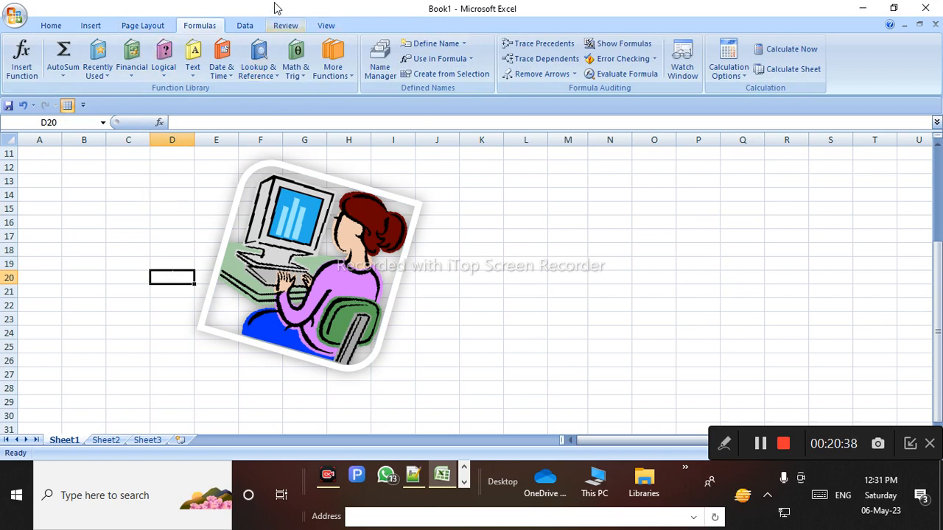
click(244, 26)
click(285, 26)
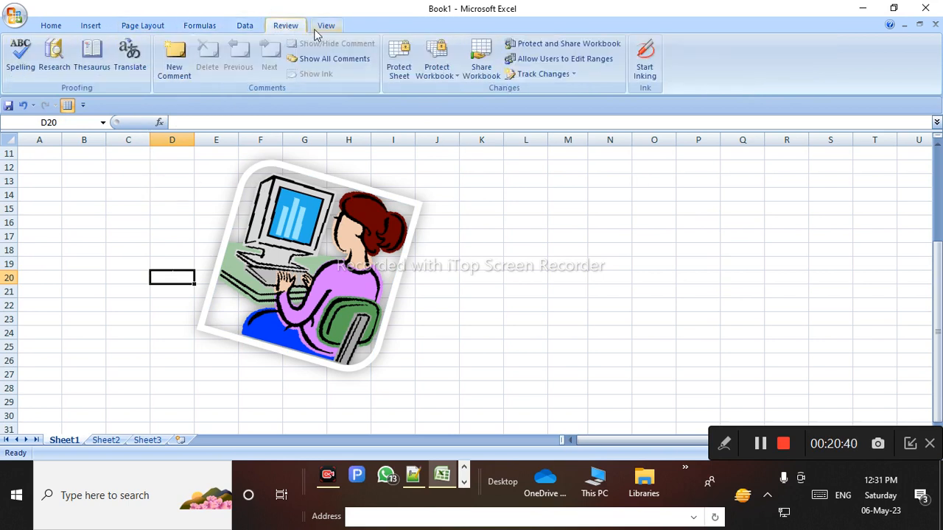
click(325, 28)
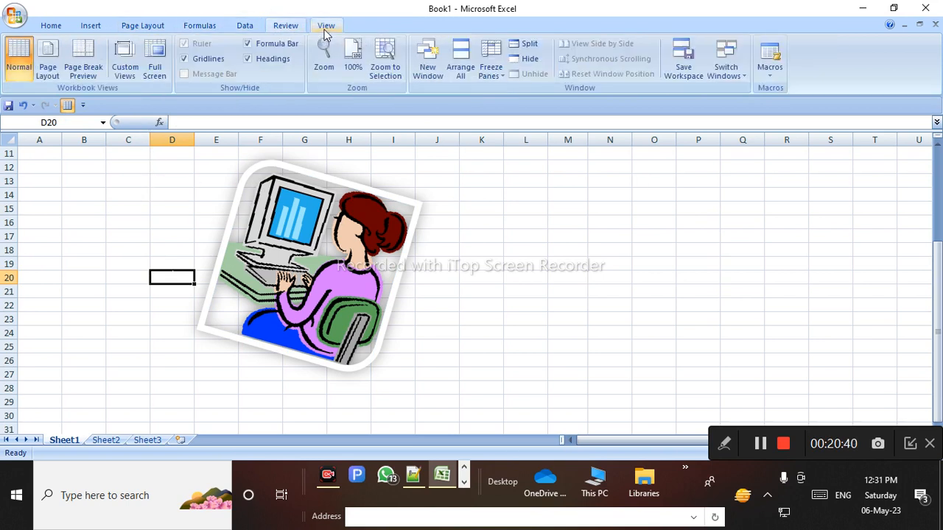
click(152, 27)
click(27, 27)
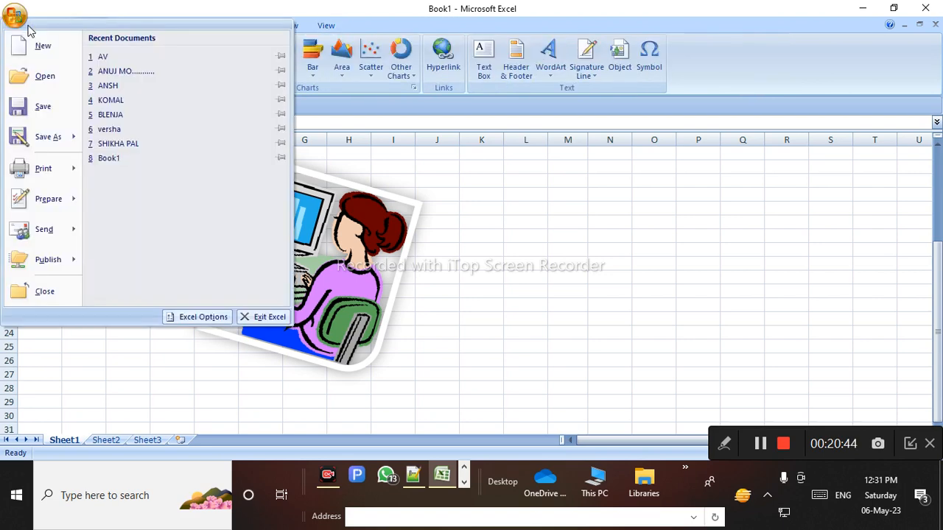
mouse_move(28, 199)
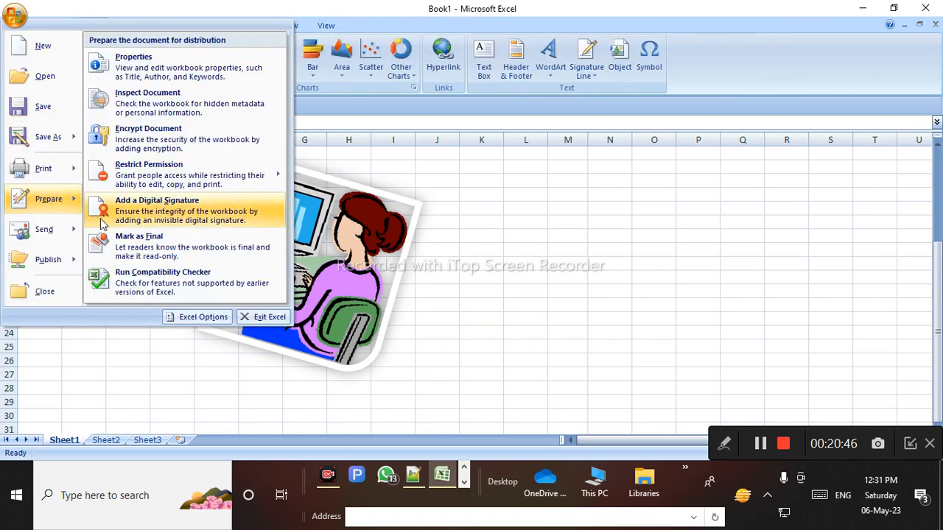
click(542, 268)
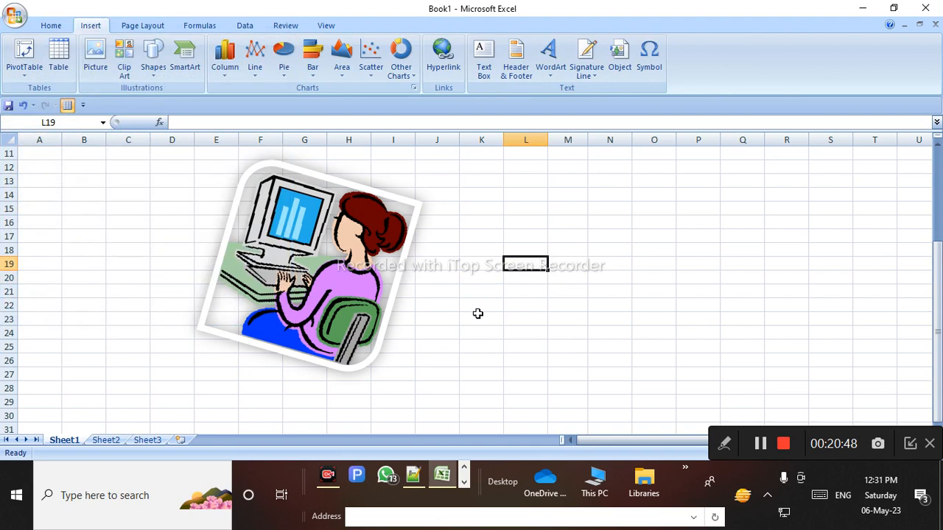
click(439, 375)
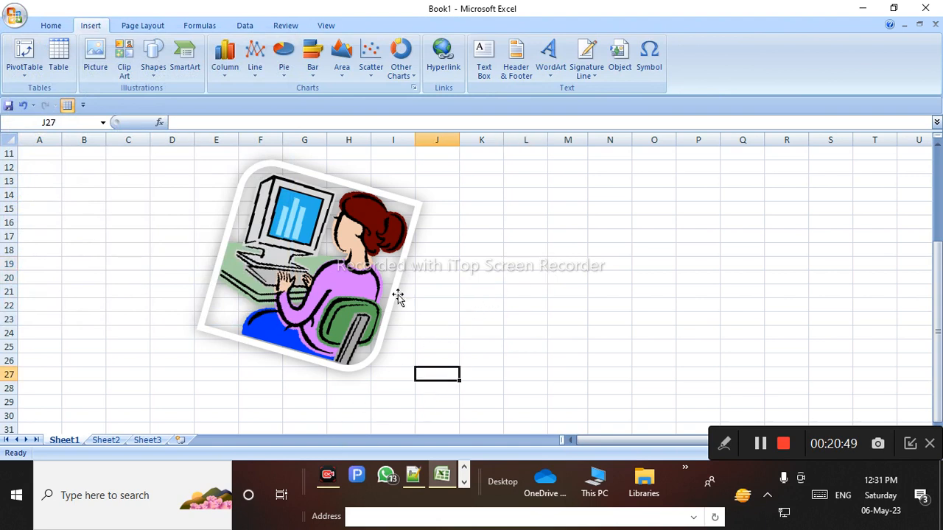
click(61, 25)
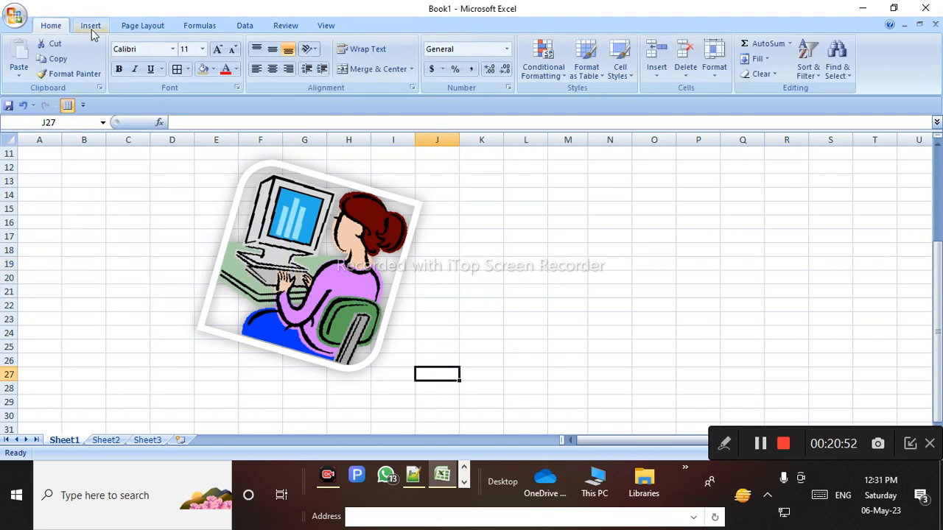
click(92, 28)
click(151, 26)
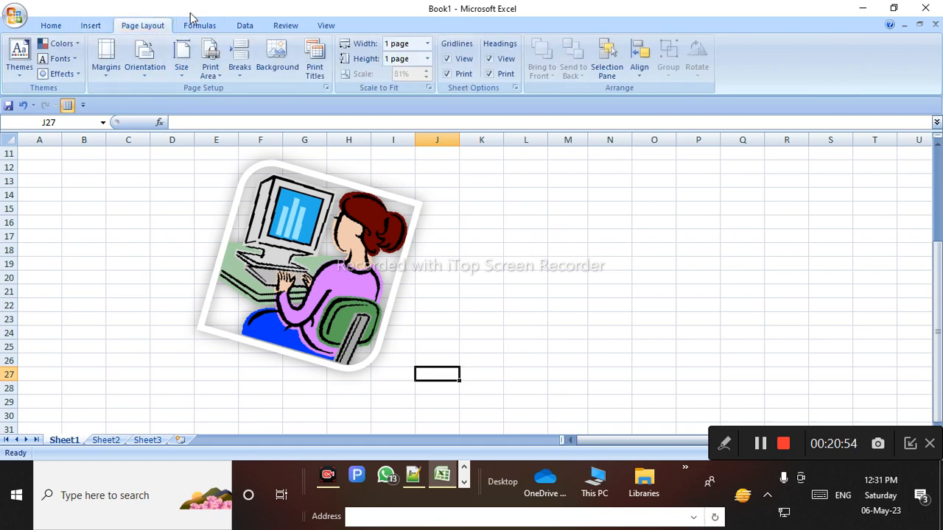
click(127, 238)
Nudge the computer picture slightly right, then delete it from the sheet
click(157, 211)
drag(385, 262, 418, 263)
click(470, 277)
click(306, 237)
key(Delete)
Move the empty cell F16 to Q29 and select the range G16:J22
click(310, 223)
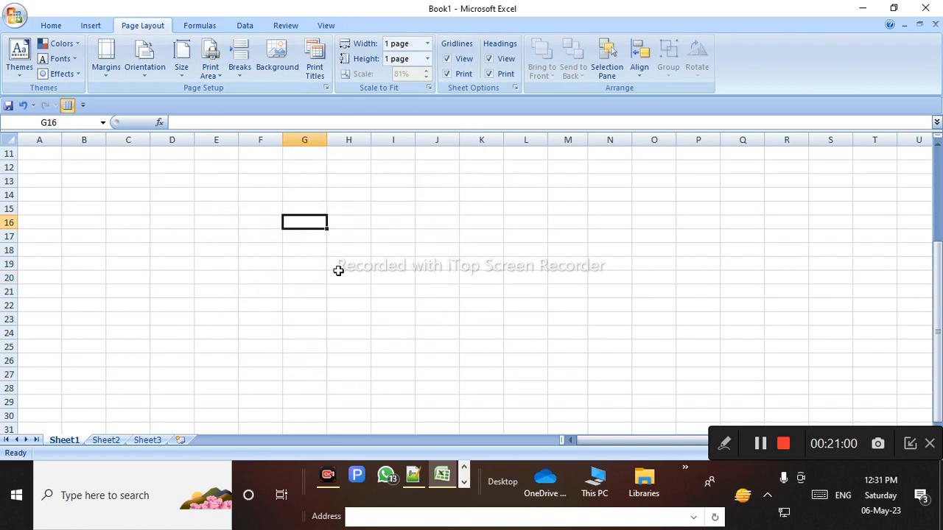
drag(116, 185, 408, 320)
click(246, 217)
drag(283, 223, 736, 416)
drag(312, 223, 512, 310)
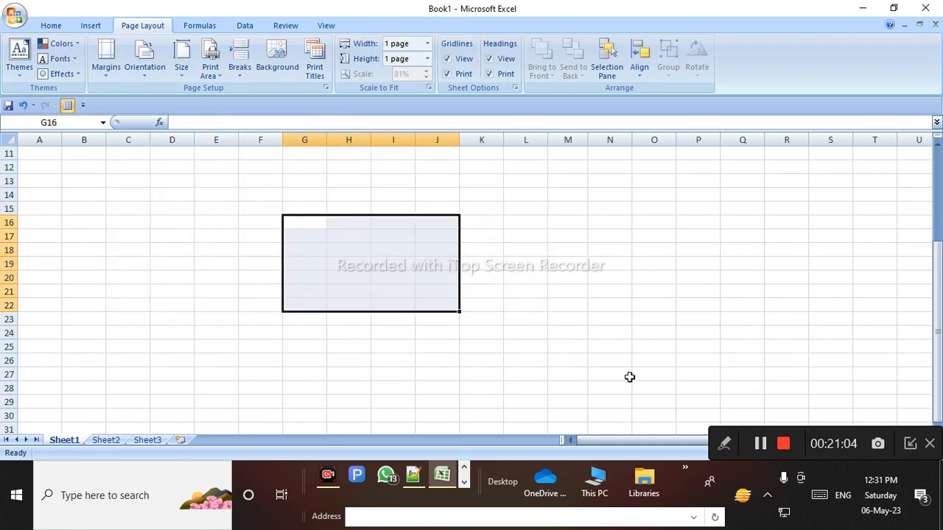
click(346, 262)
Select the range E3:M15 around the marks table
drag(172, 195, 570, 326)
drag(88, 208, 537, 376)
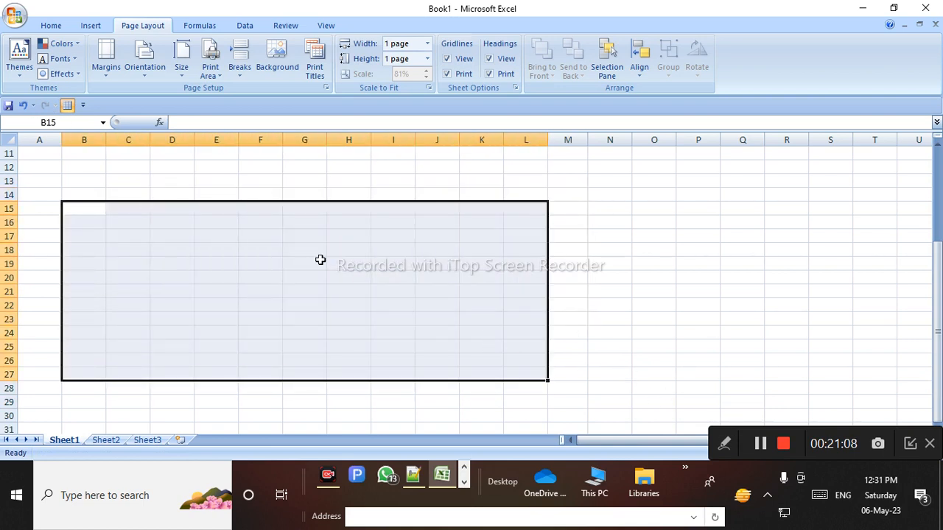
click(160, 170)
drag(133, 197, 546, 337)
drag(99, 199, 514, 325)
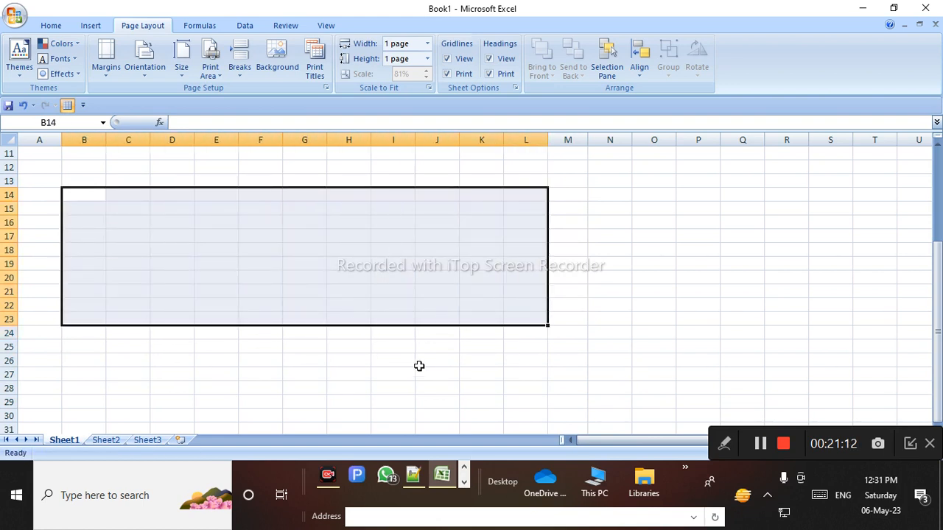
scroll(427, 331, up, 4)
drag(218, 189, 566, 359)
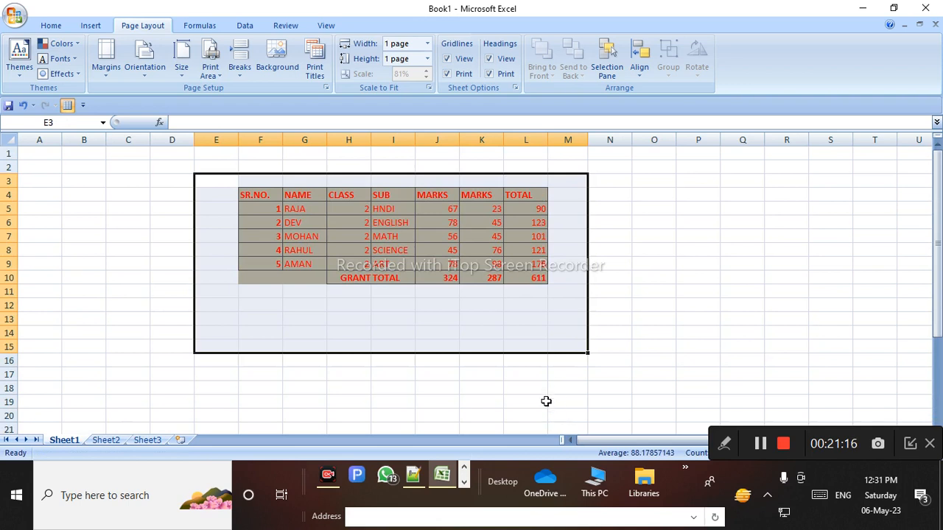